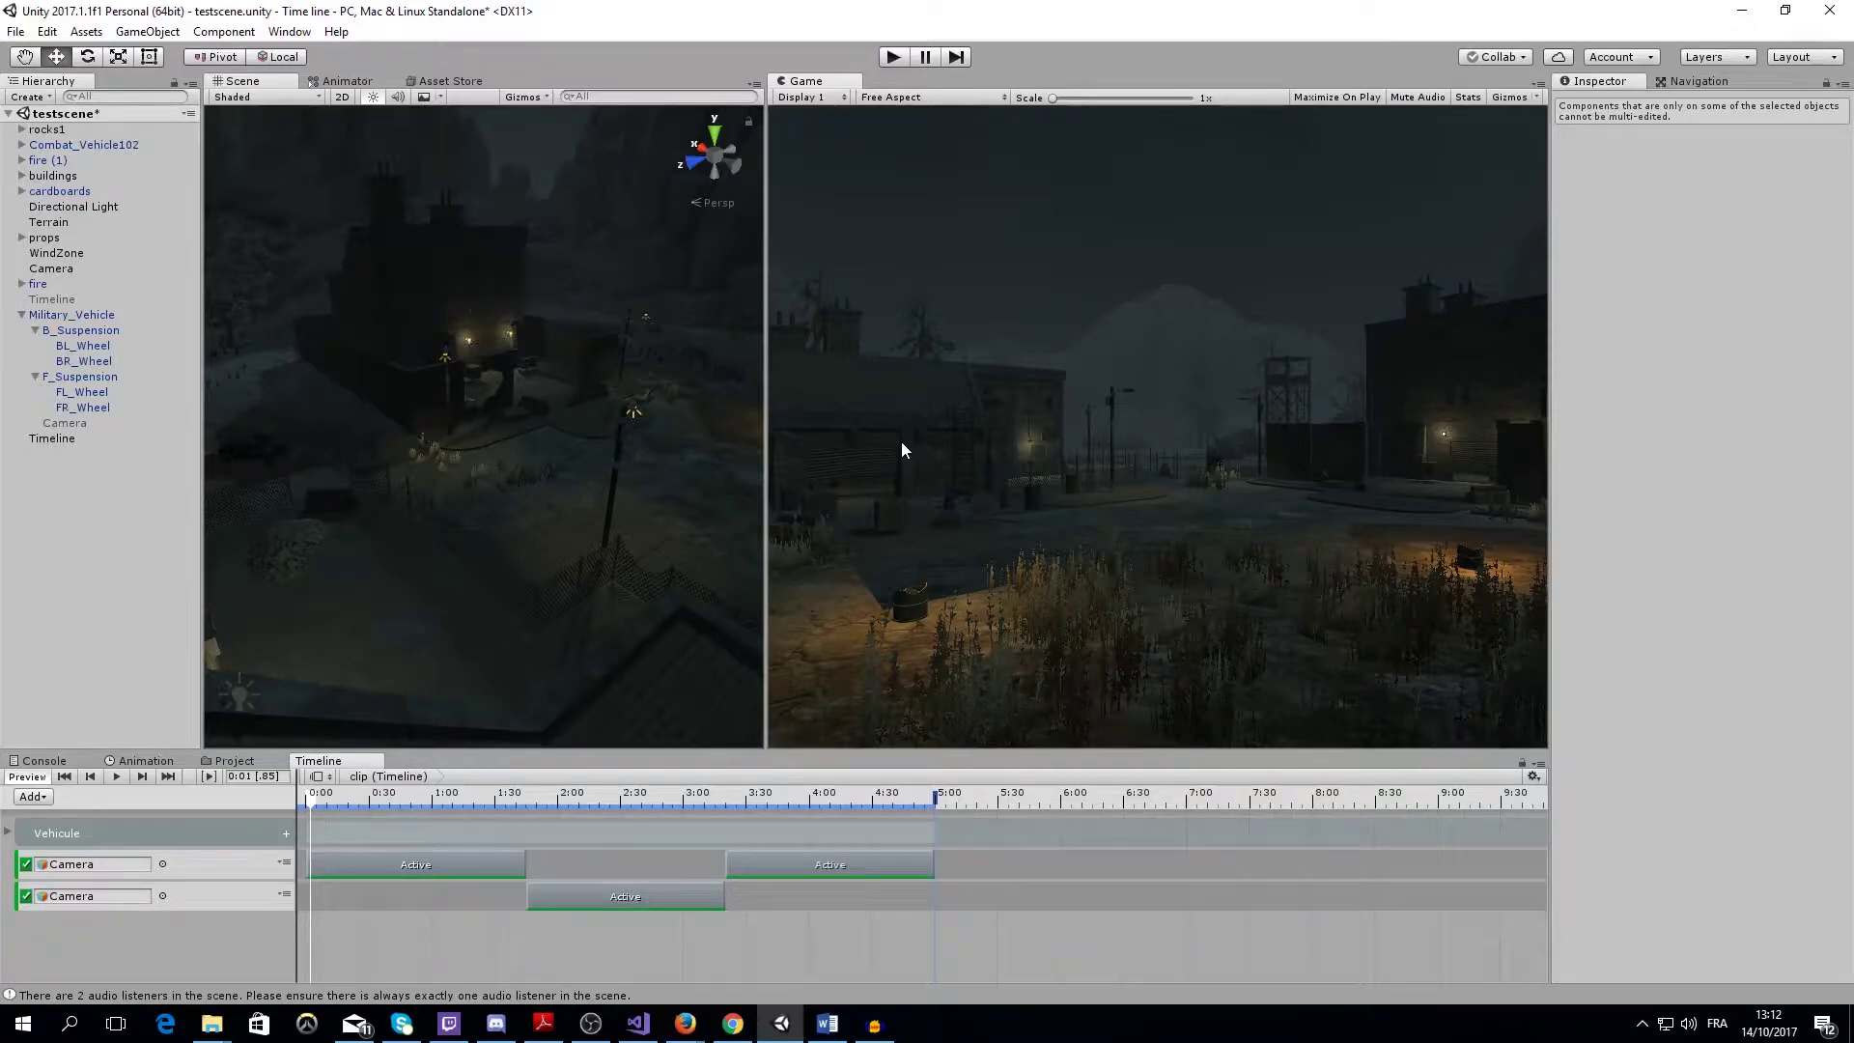
Play the finished vehicle-and-camera timeline preview in the Timeline window
{"action": "left_click", "coordinate": [114, 776]}
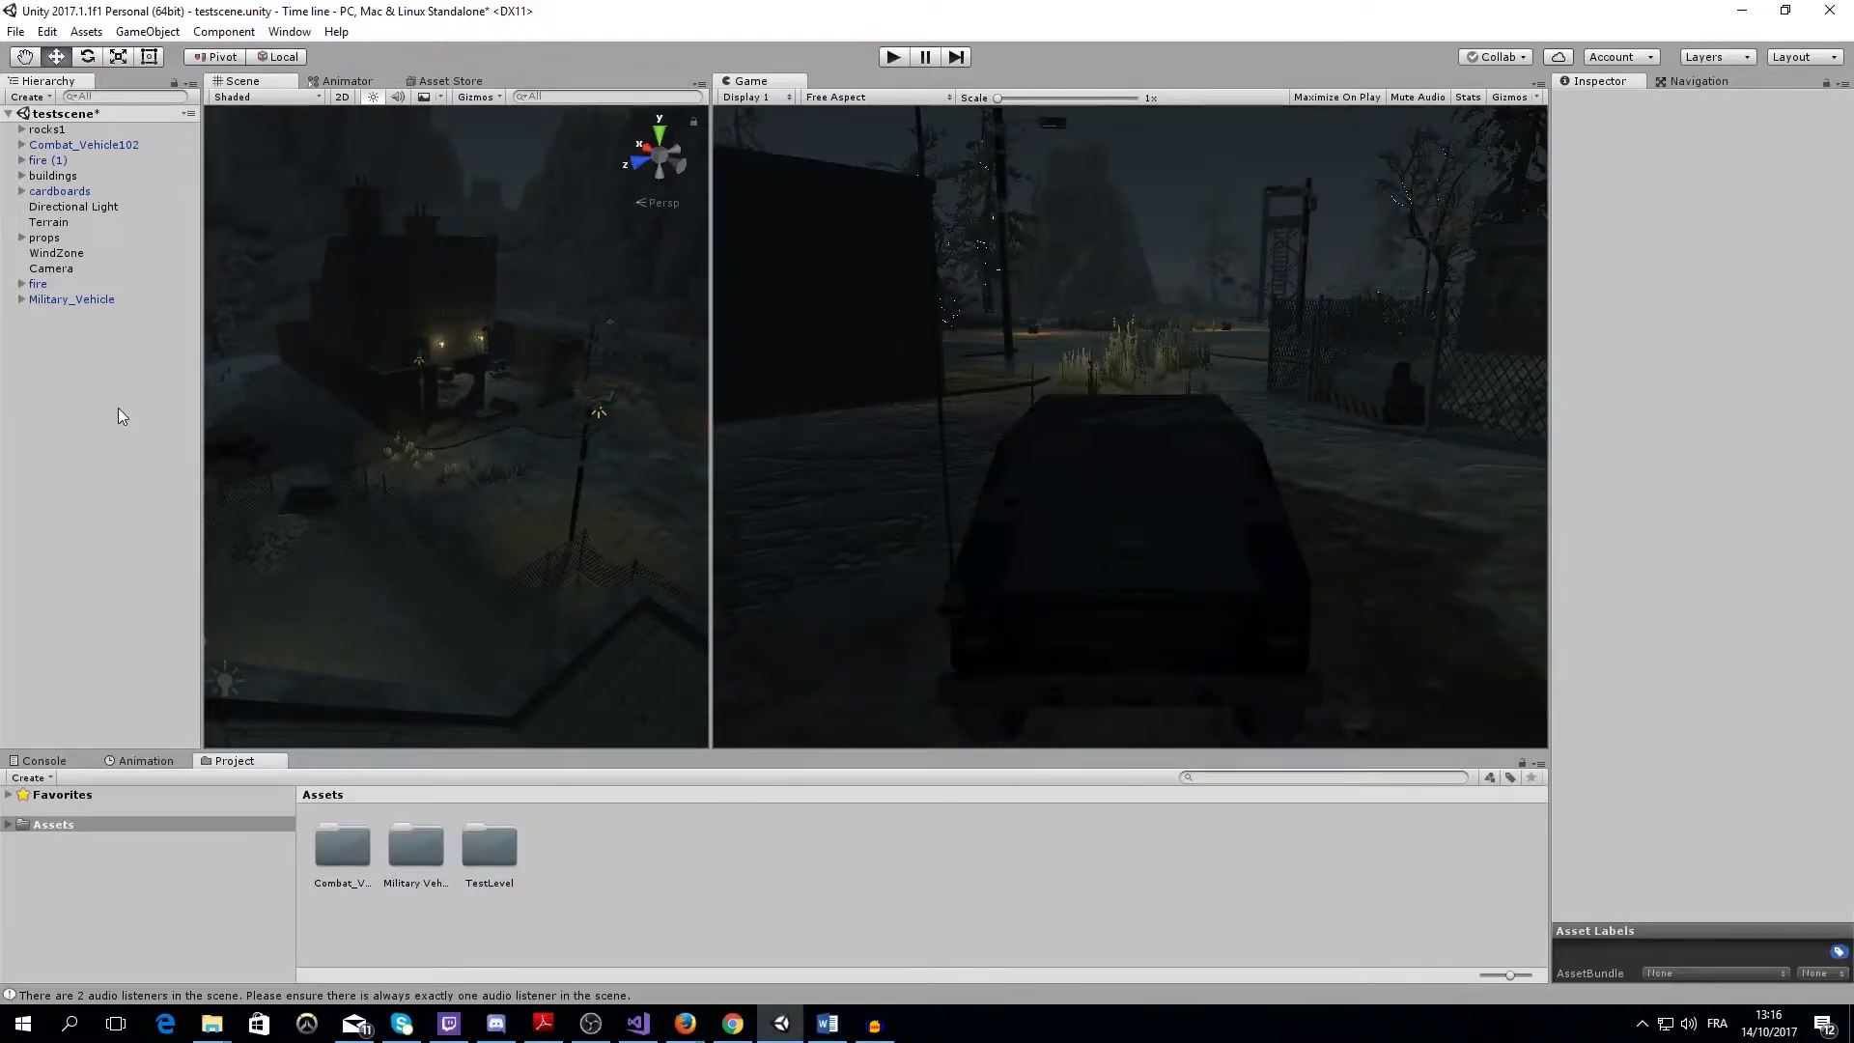
Create an empty GameObject in the Hierarchy and rename it Timeline
{"action": "right_click", "coordinate": [119, 409]}
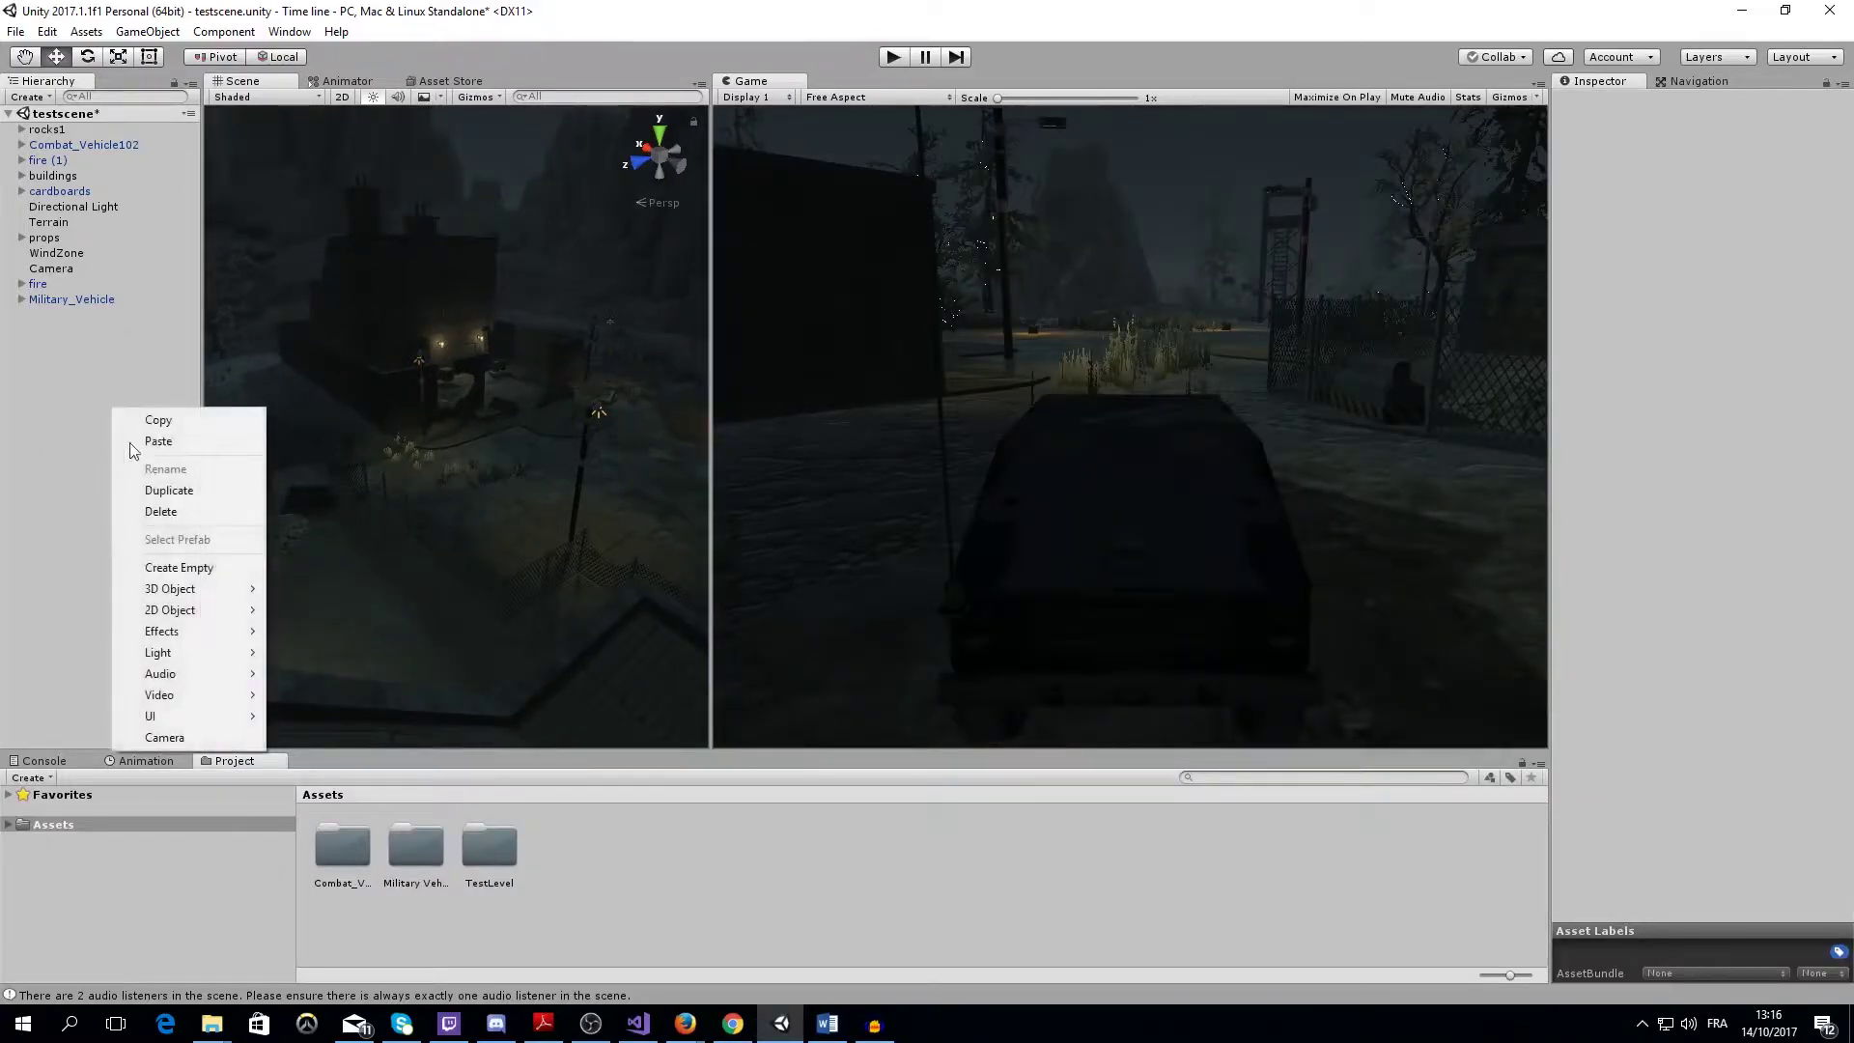
{"action": "left_click", "coordinate": [170, 564]}
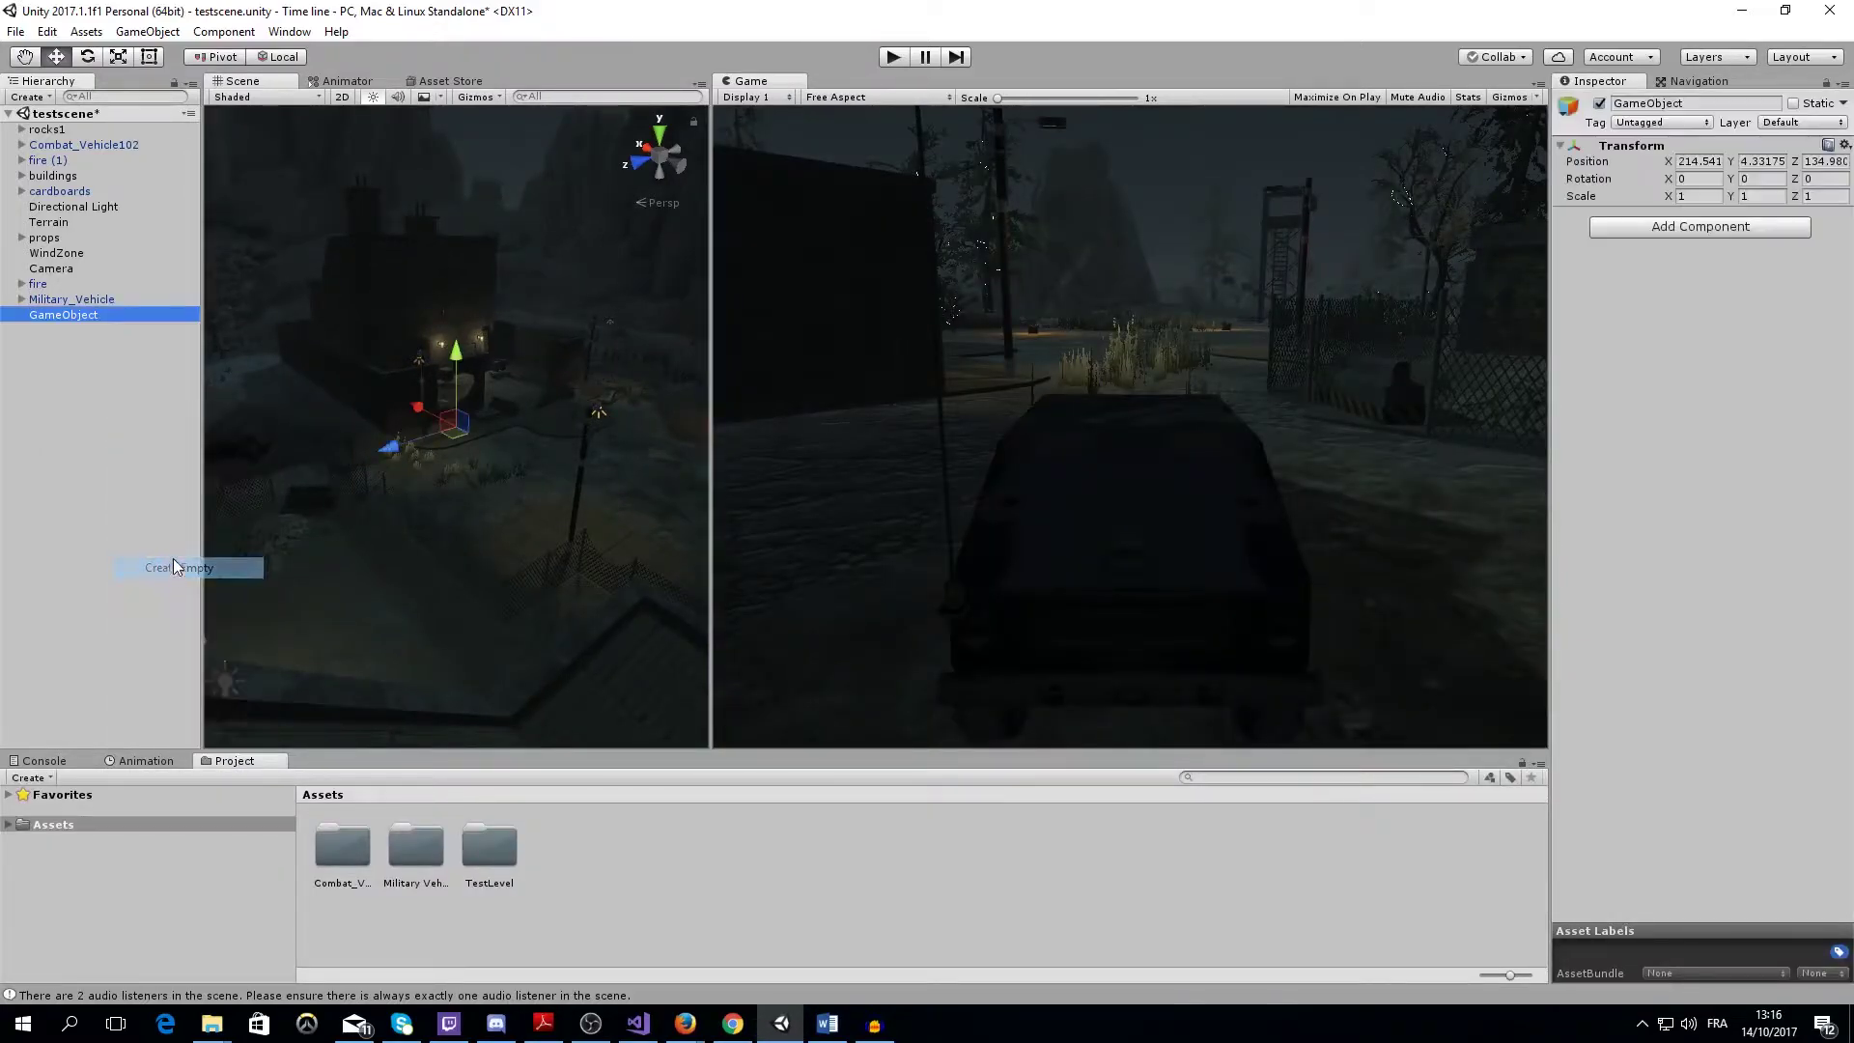
{"action": "right_click", "coordinate": [97, 311]}
{"action": "left_click", "coordinate": [124, 371]}
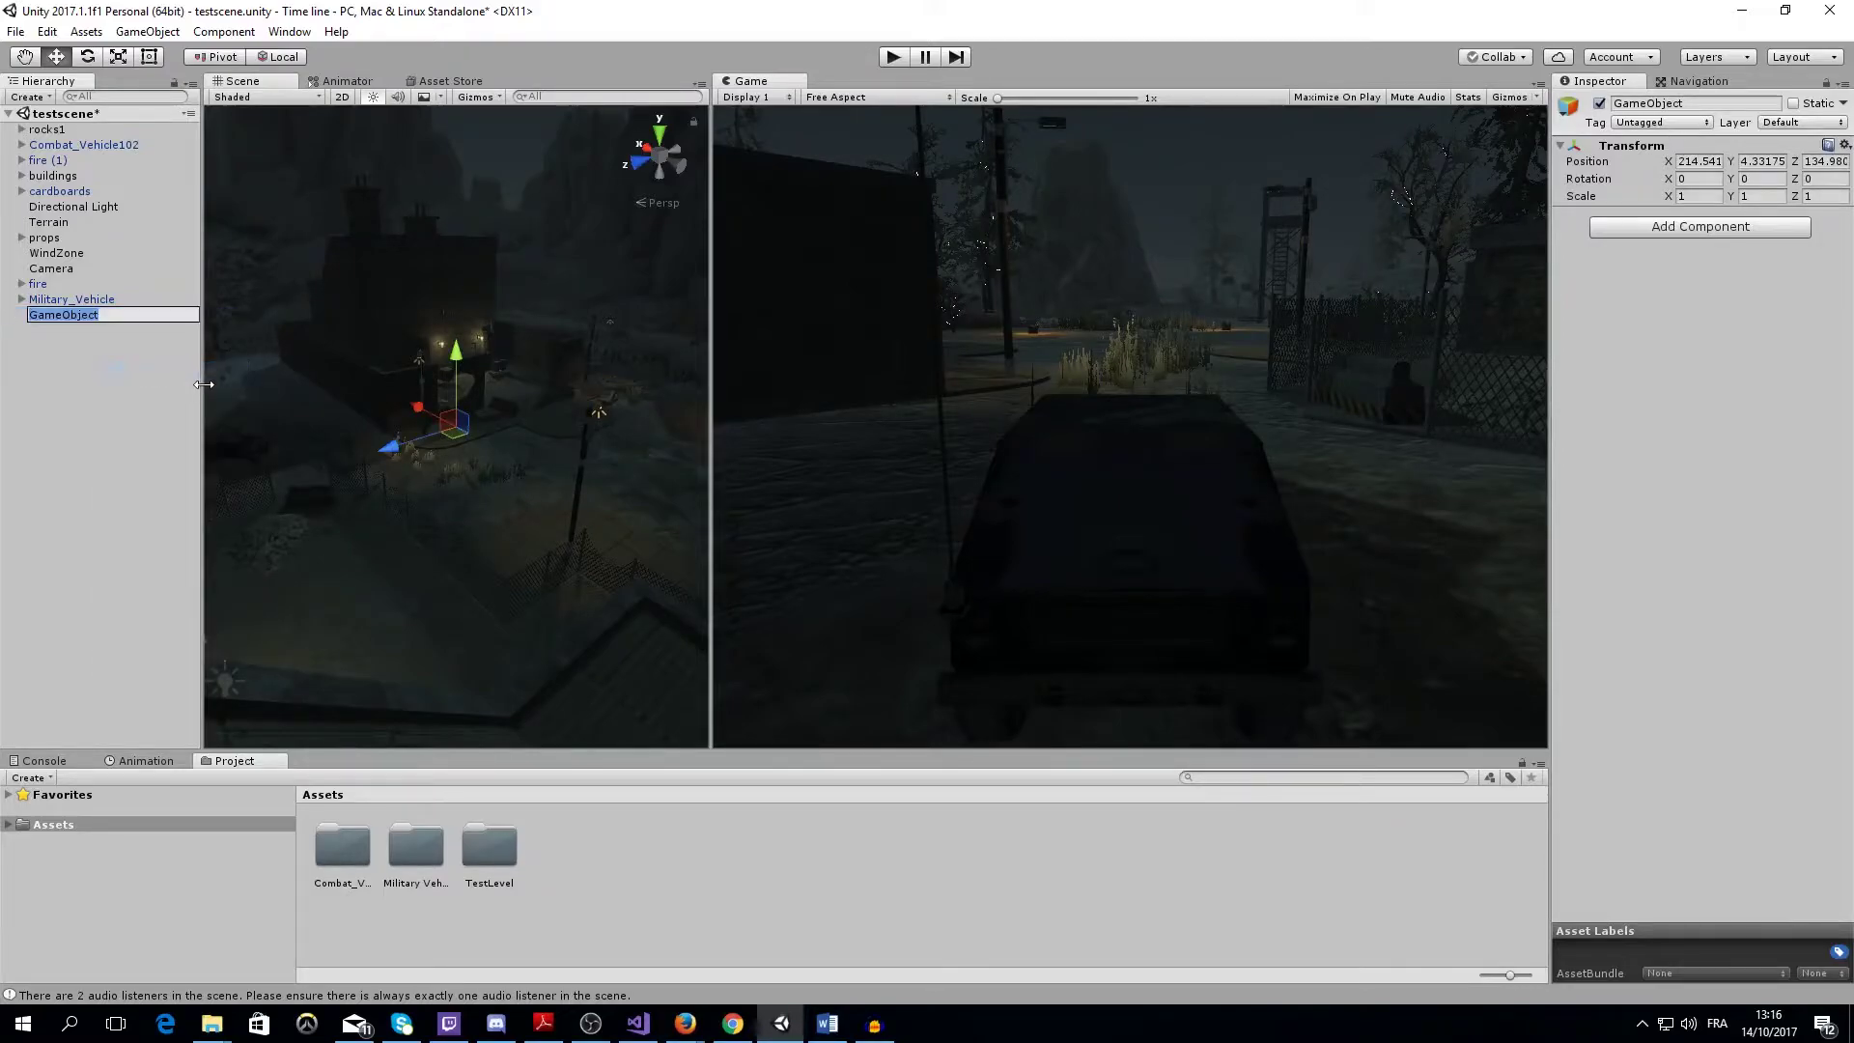
{"action": "type", "text": "Timeline"}
{"action": "key", "text": "Return"}
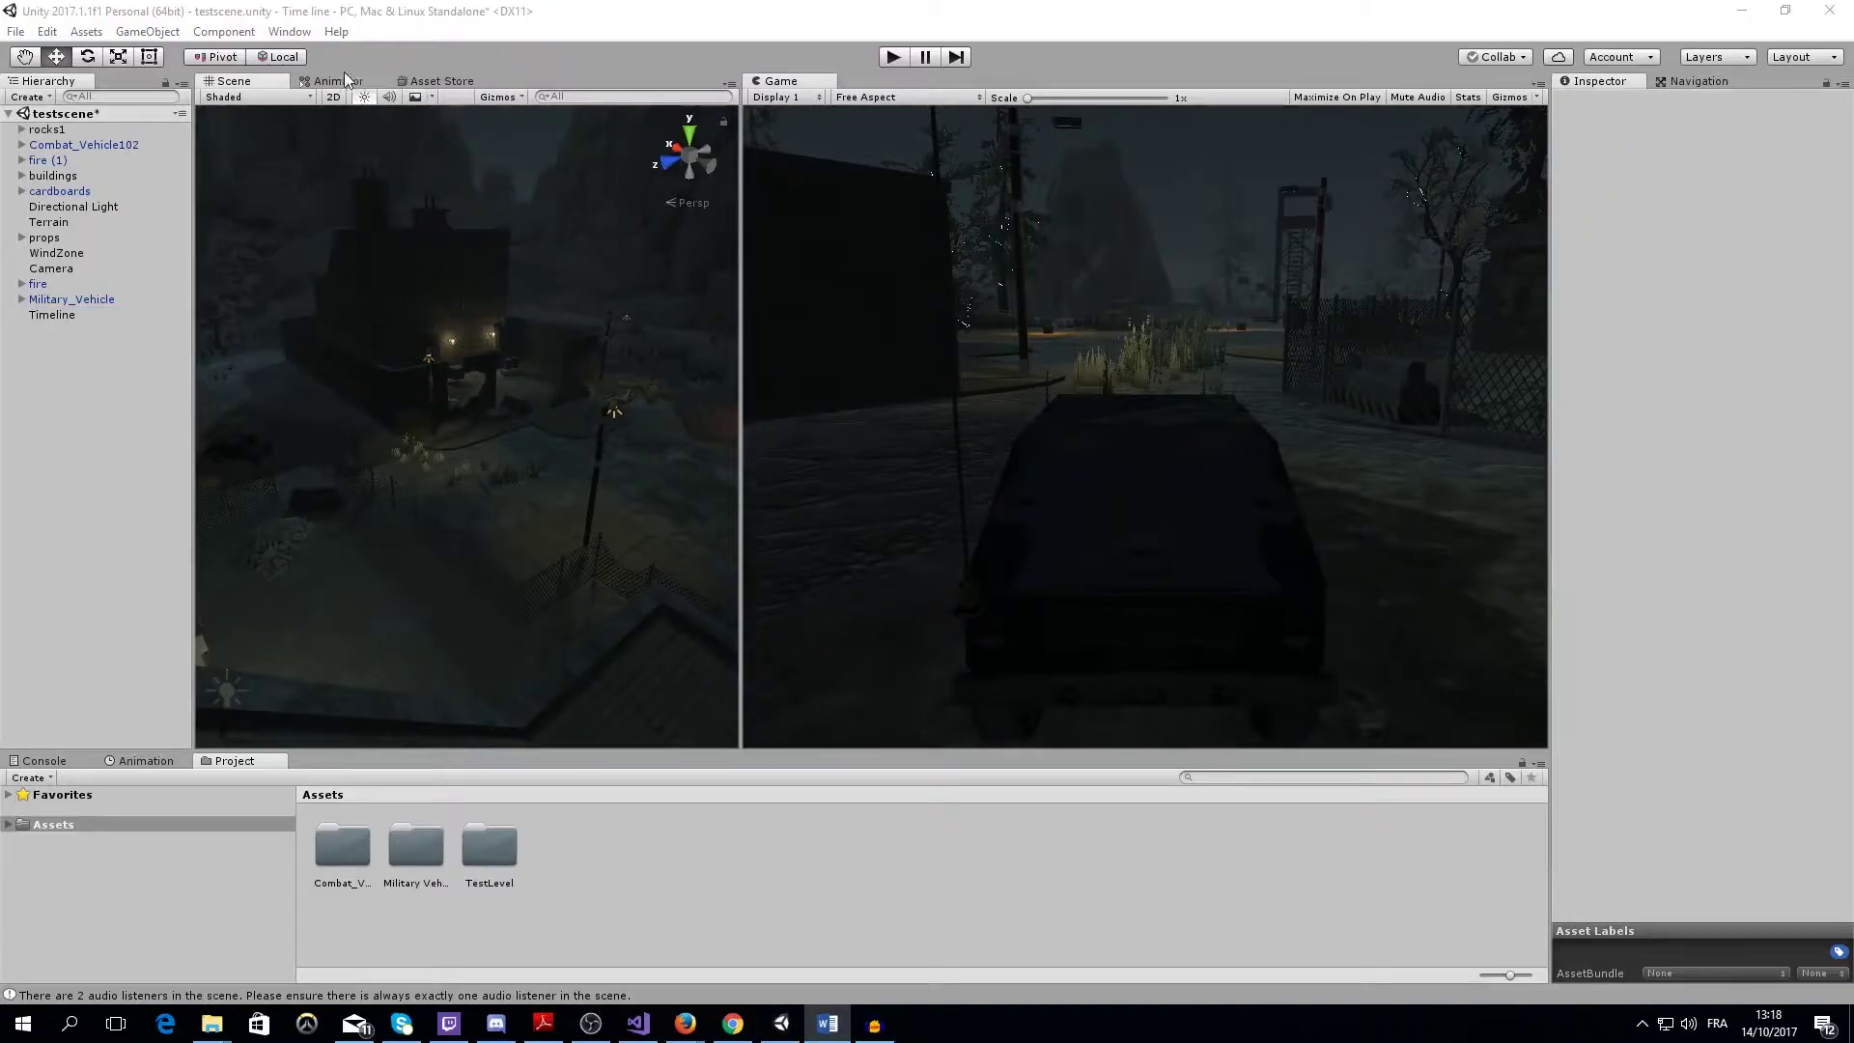
Open the Timeline editor window and dock it in the bottom panel
{"action": "left_click", "coordinate": [289, 31]}
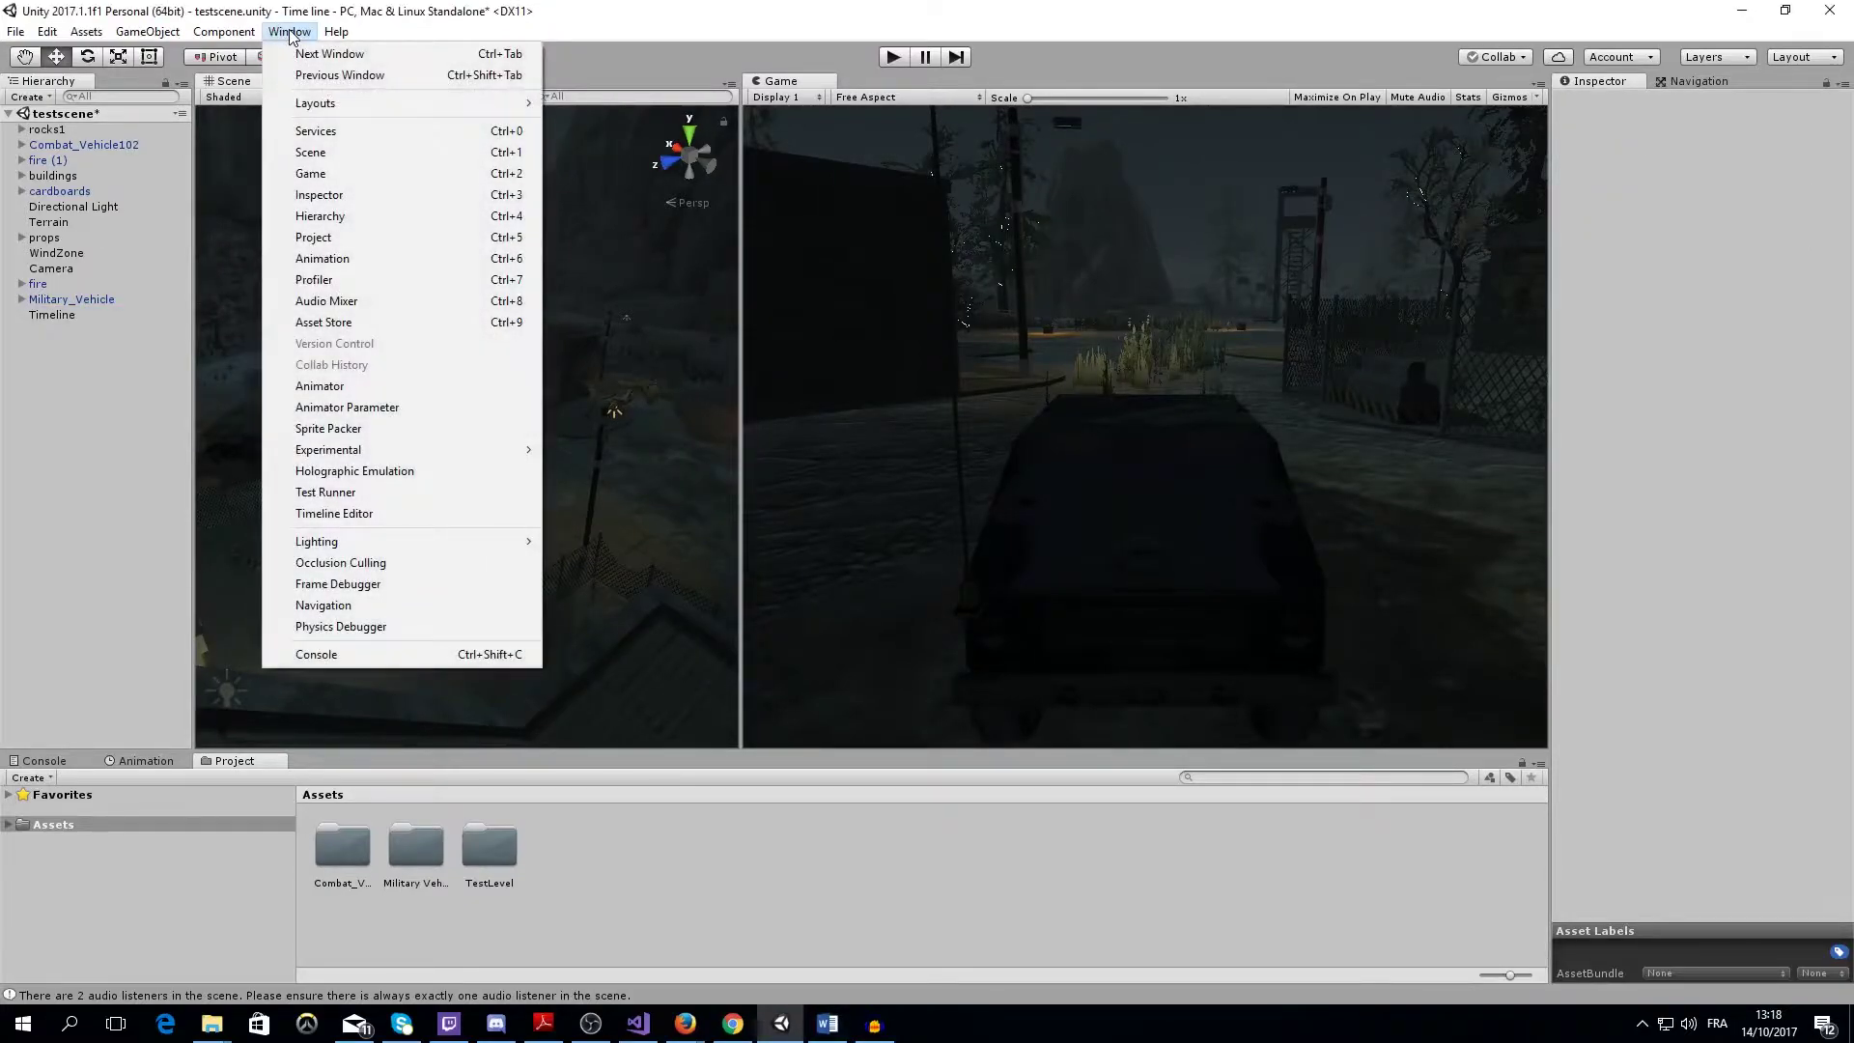
{"action": "left_click", "coordinate": [335, 513]}
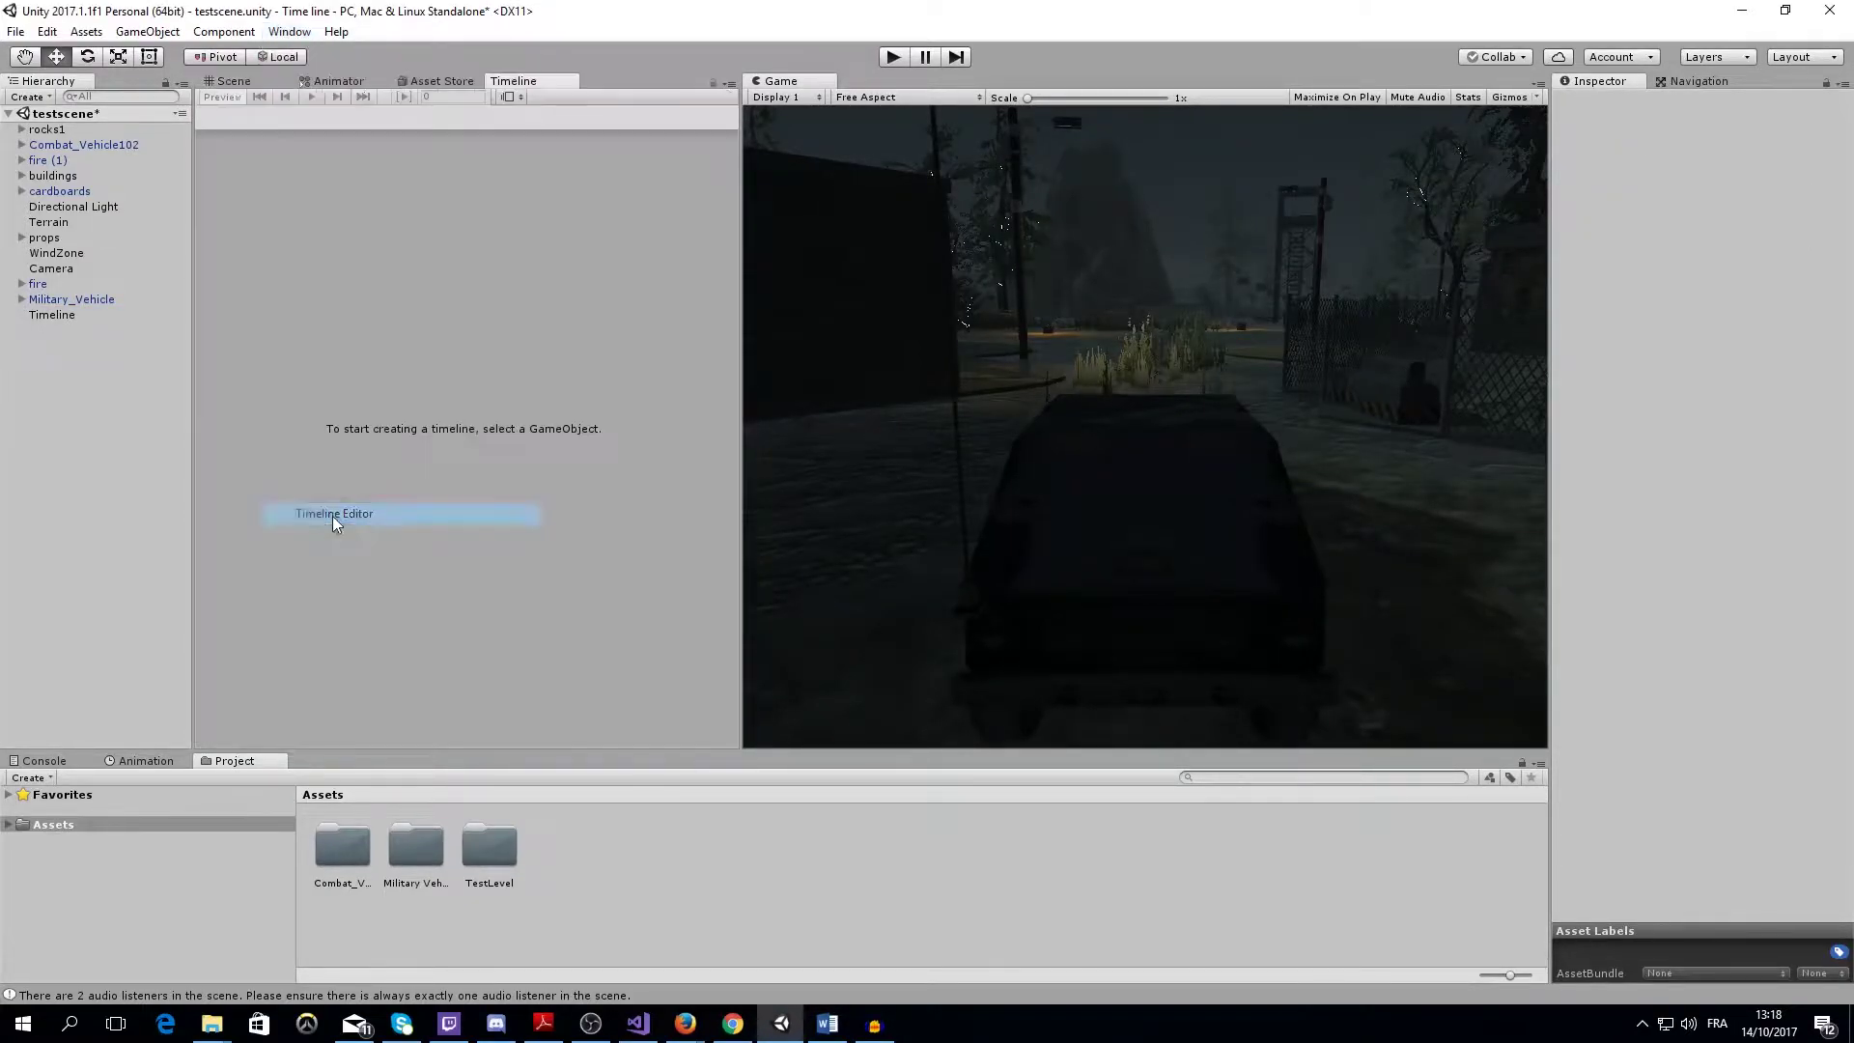
{"action": "left_click_drag", "start_coordinate": [531, 83], "coordinate": [312, 777]}
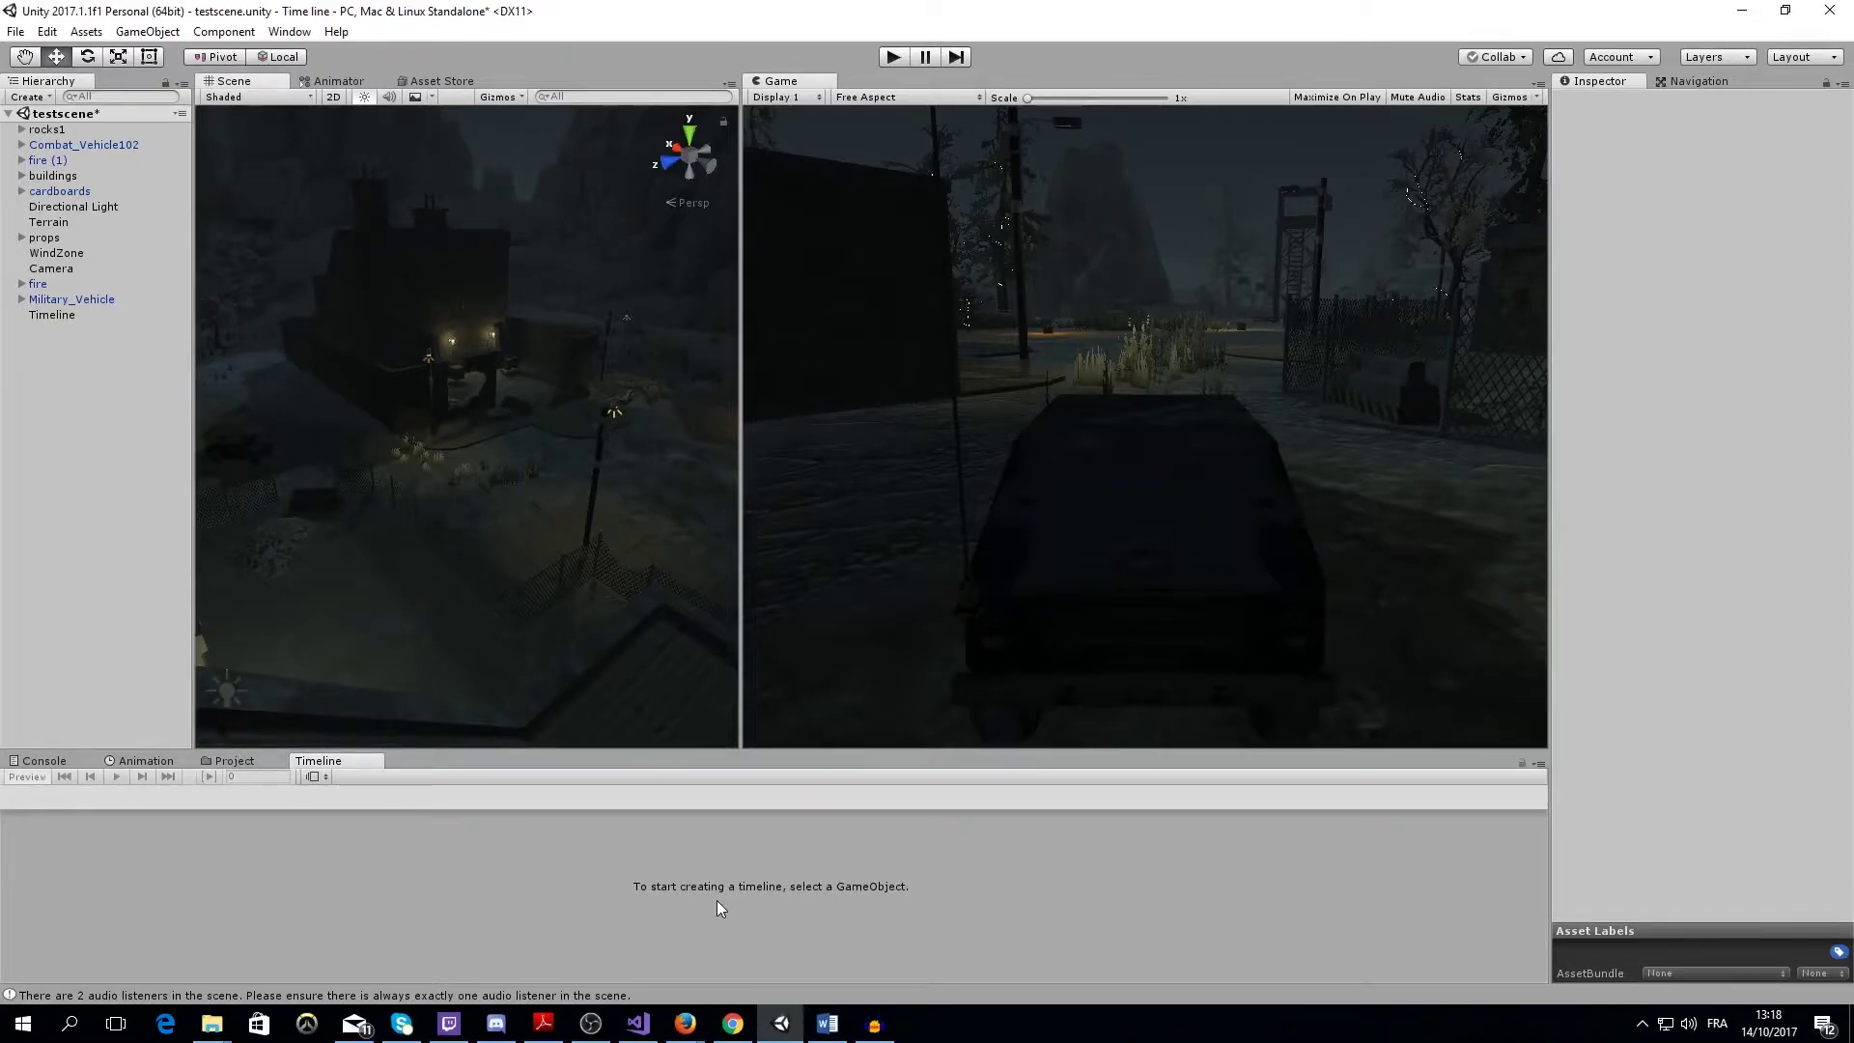
Select the Timeline object and create its timeline asset, saved as clip.playable
{"action": "left_click", "coordinate": [65, 354]}
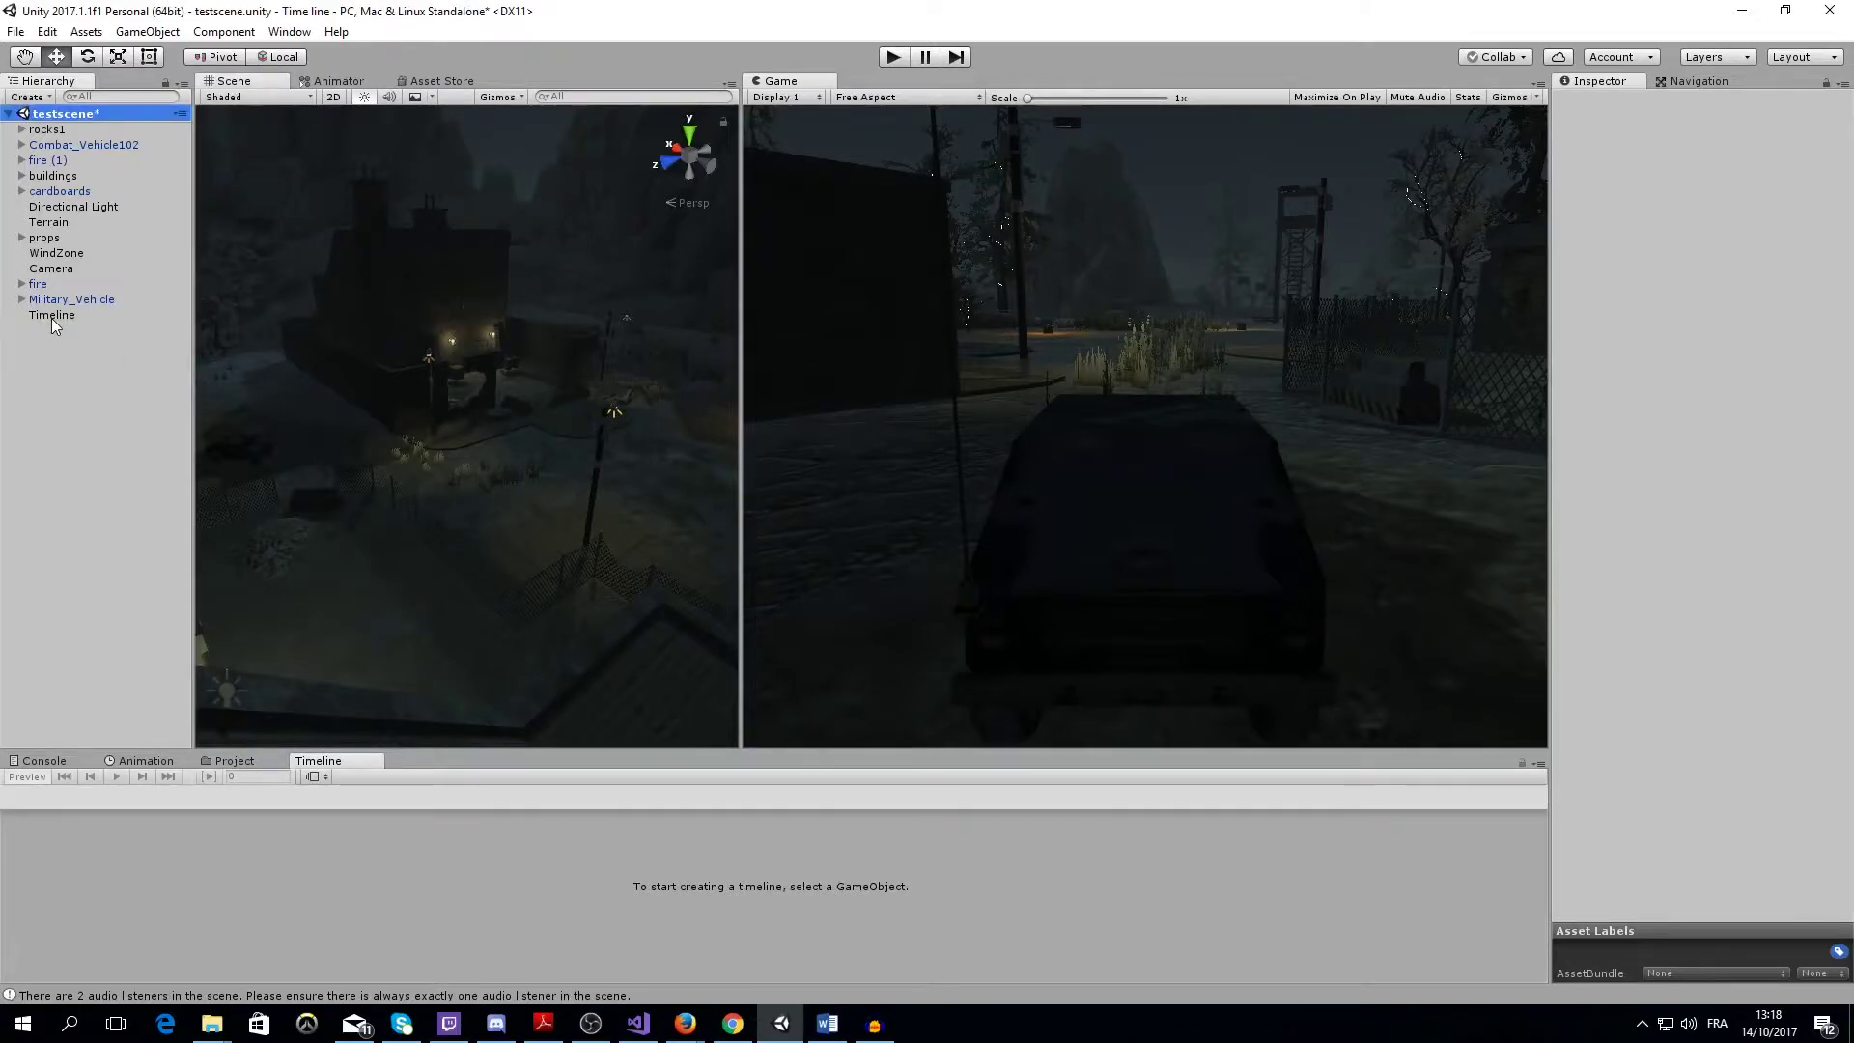
{"action": "left_click", "coordinate": [50, 314]}
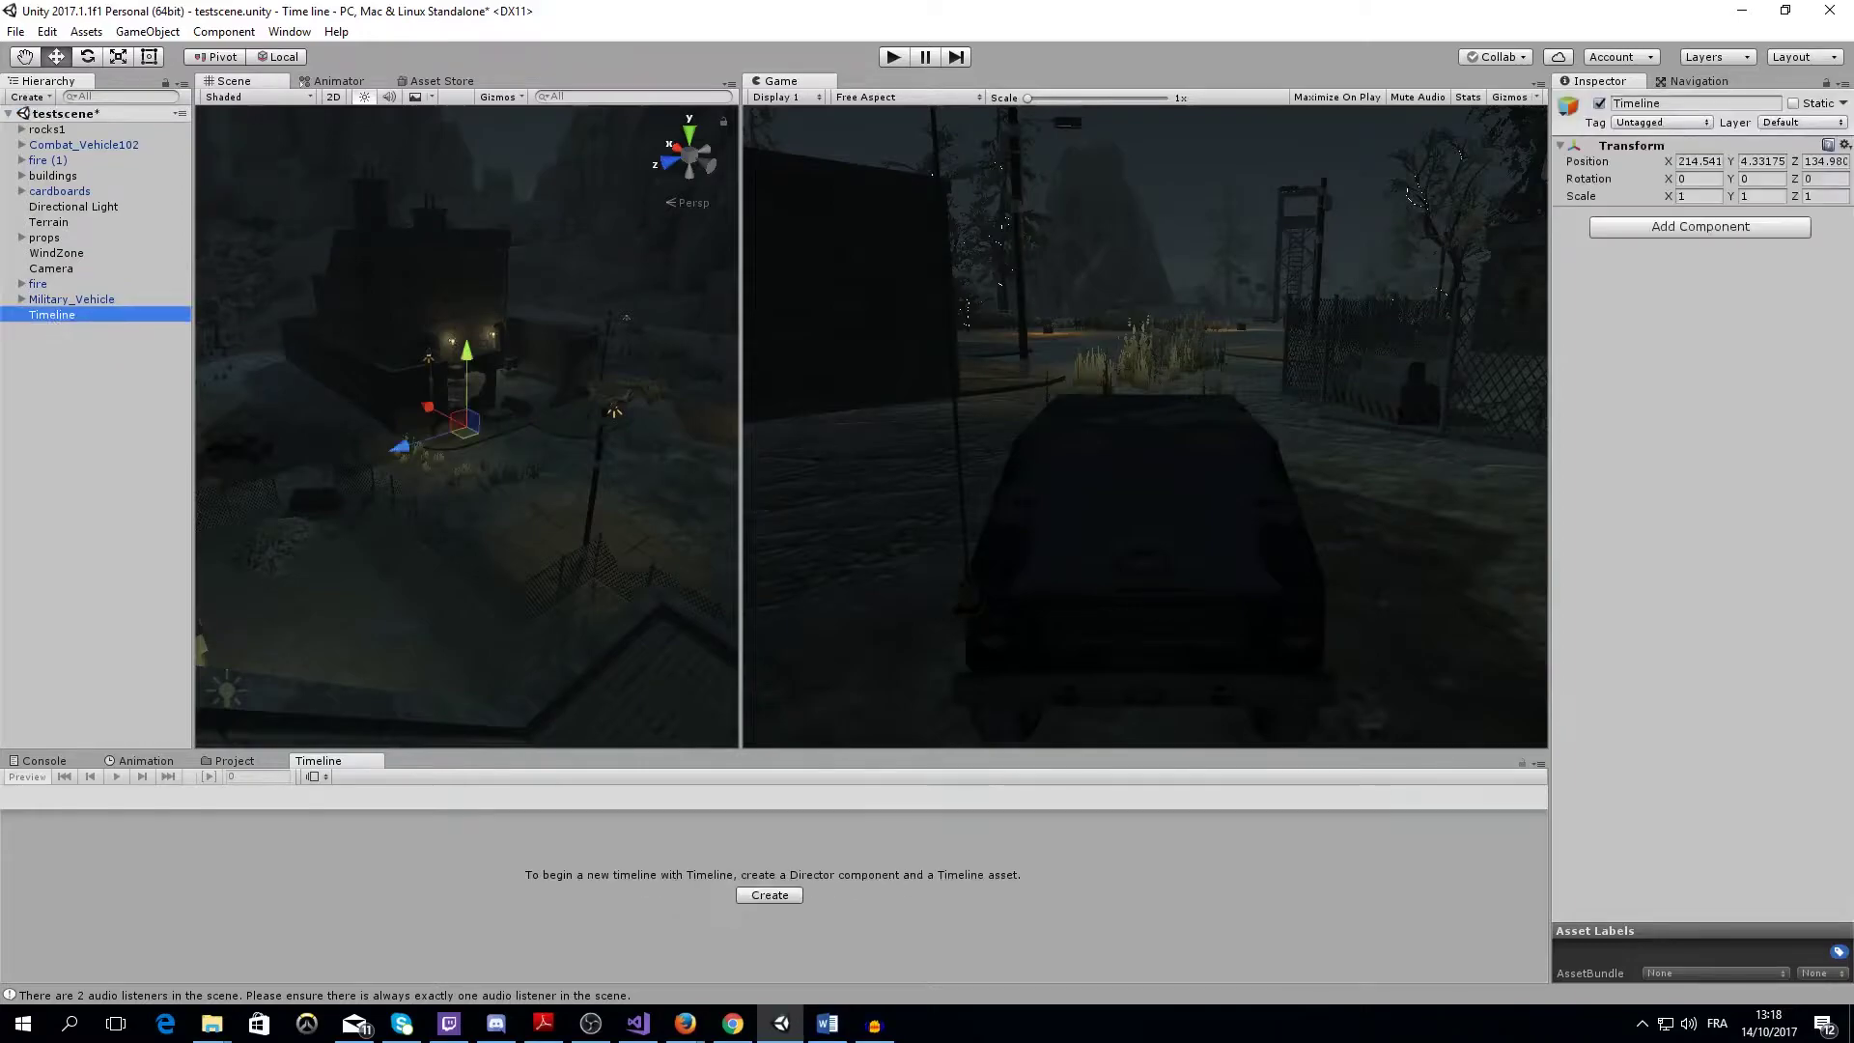
{"action": "left_click", "coordinate": [770, 896]}
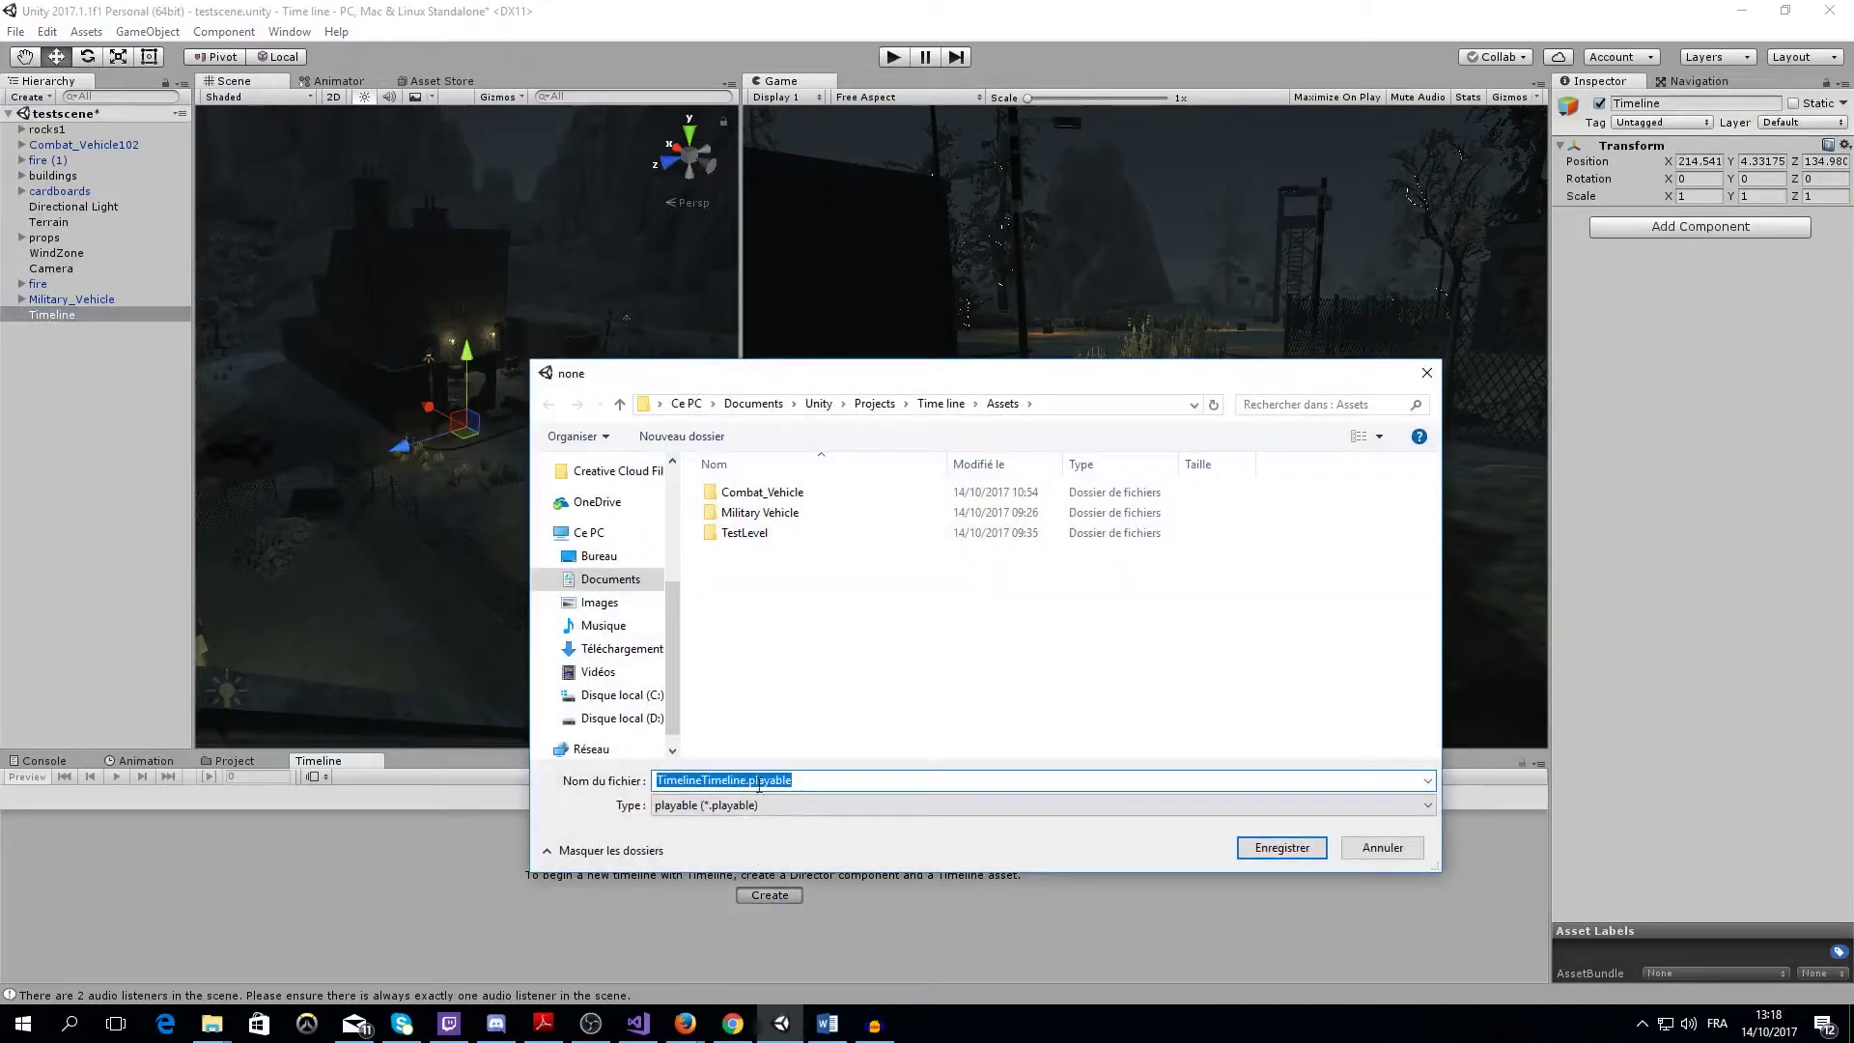
{"action": "left_click_drag", "start_coordinate": [747, 787], "coordinate": [654, 787]}
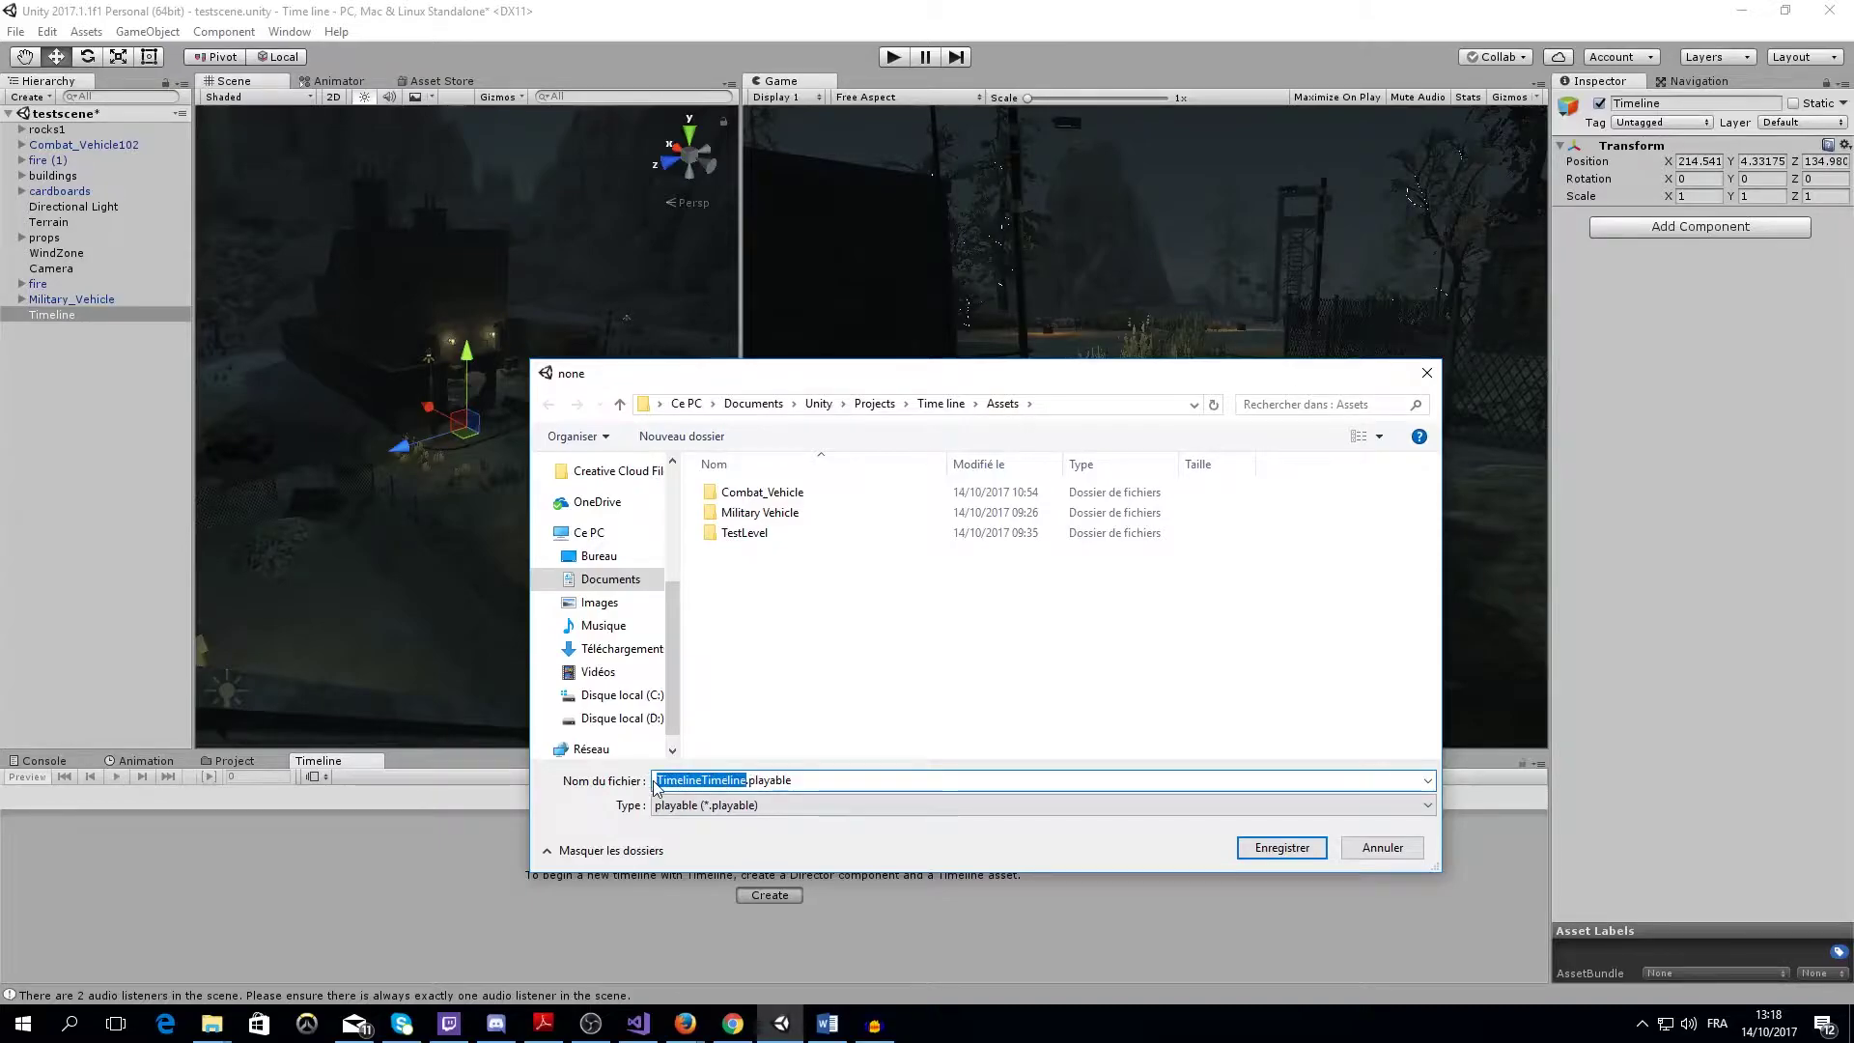
{"action": "type", "text": "clip"}
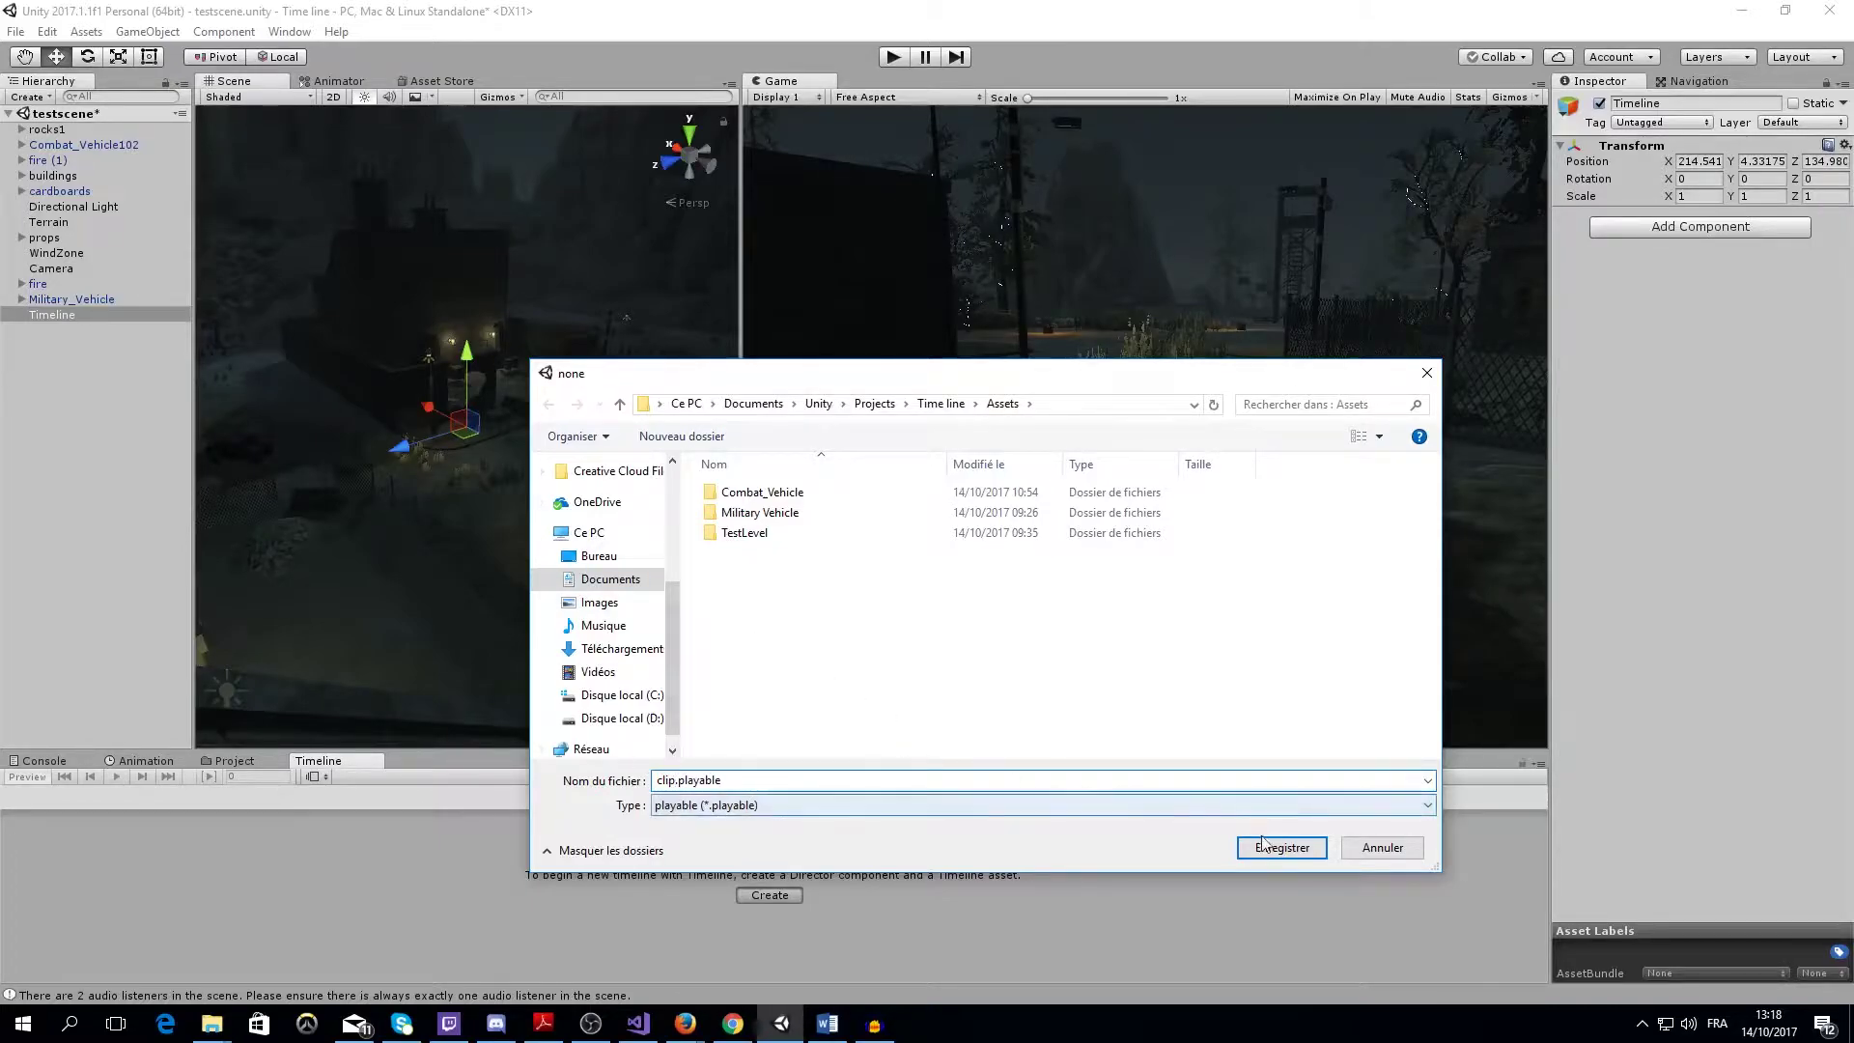
{"action": "key", "text": "Return"}
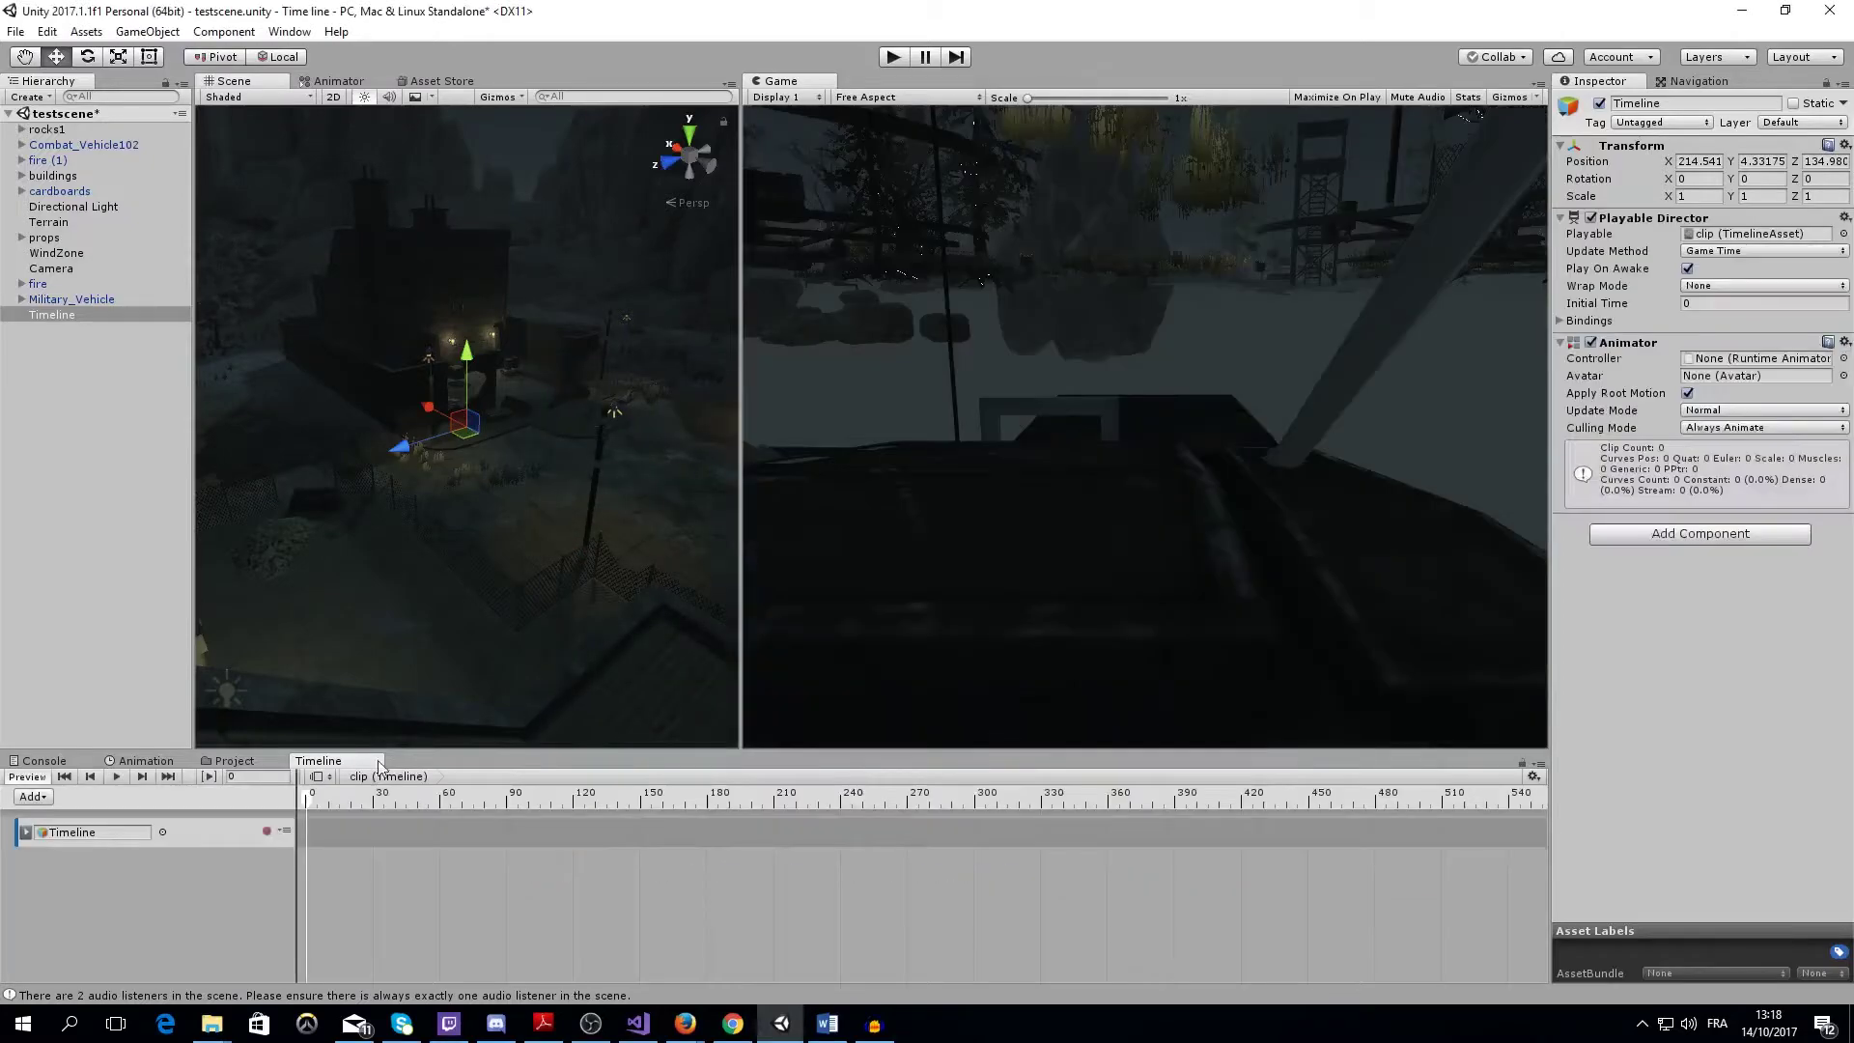
Delete the default track and add a new Animation Track to the clip timeline
{"action": "right_click", "coordinate": [192, 835]}
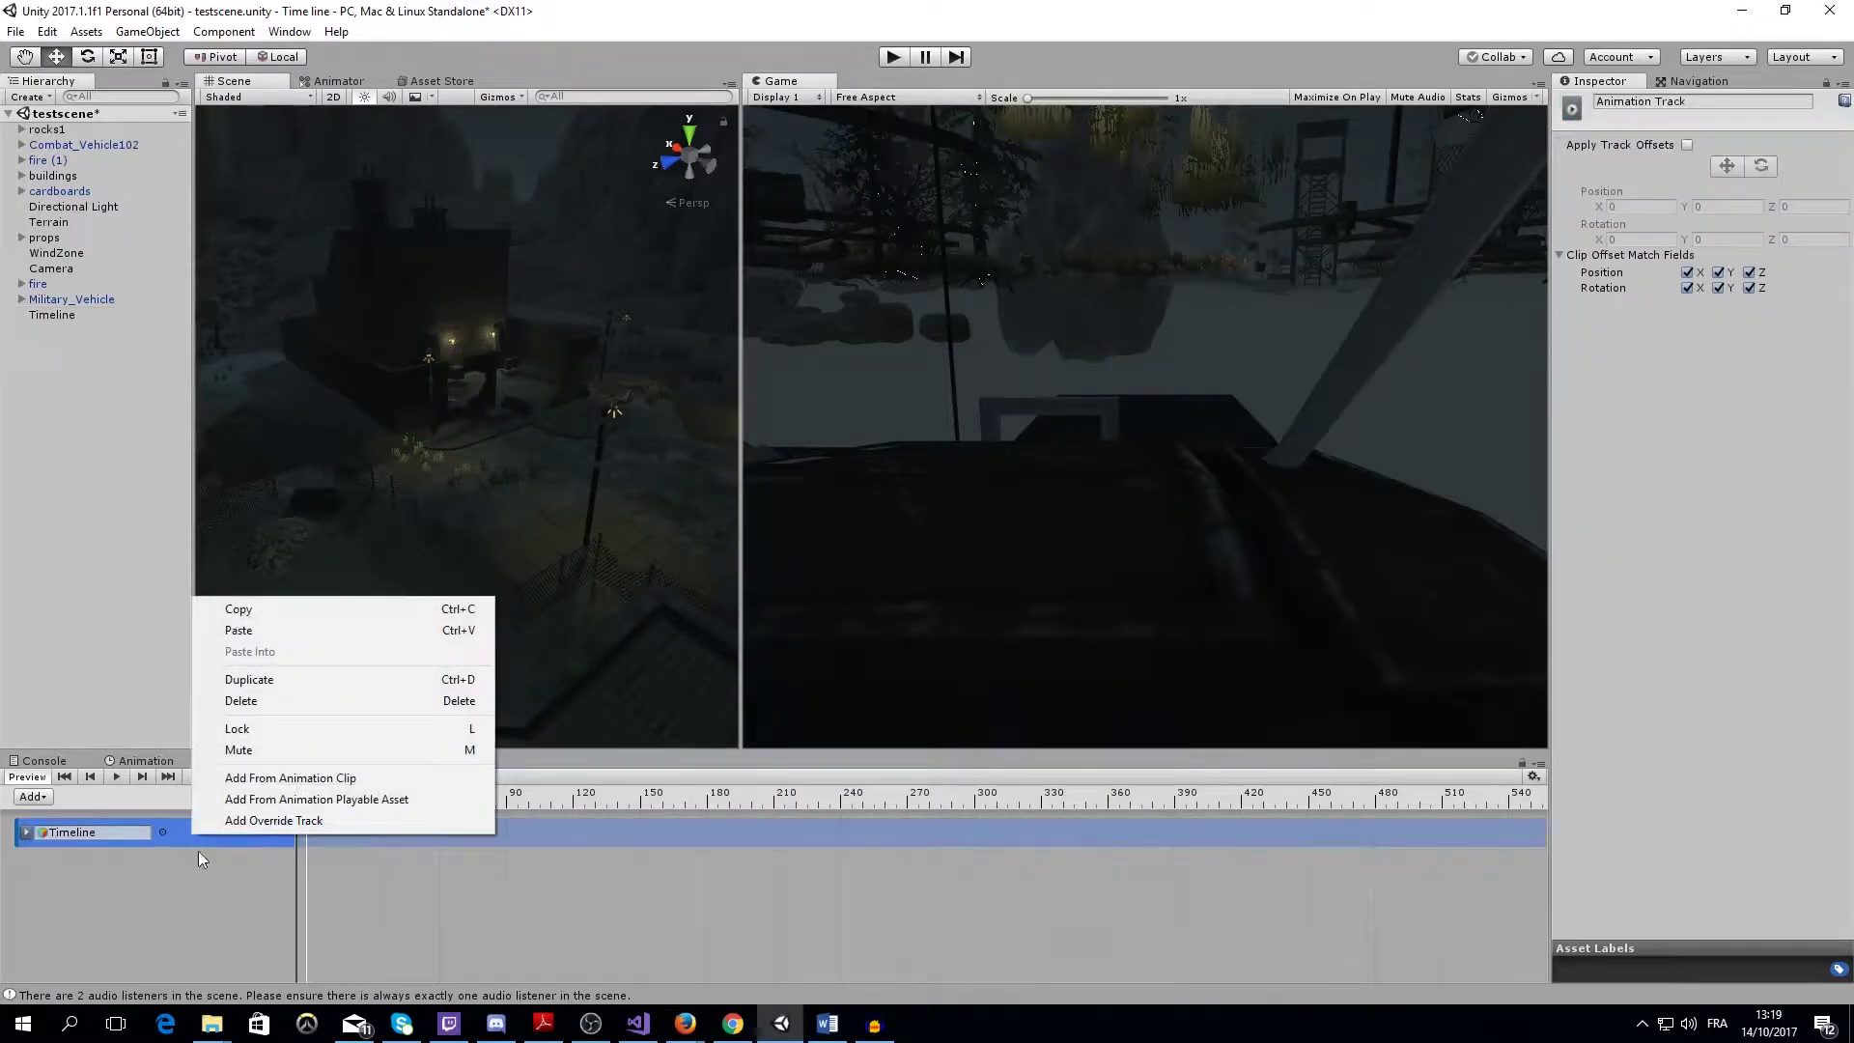
{"action": "left_click", "coordinate": [259, 702]}
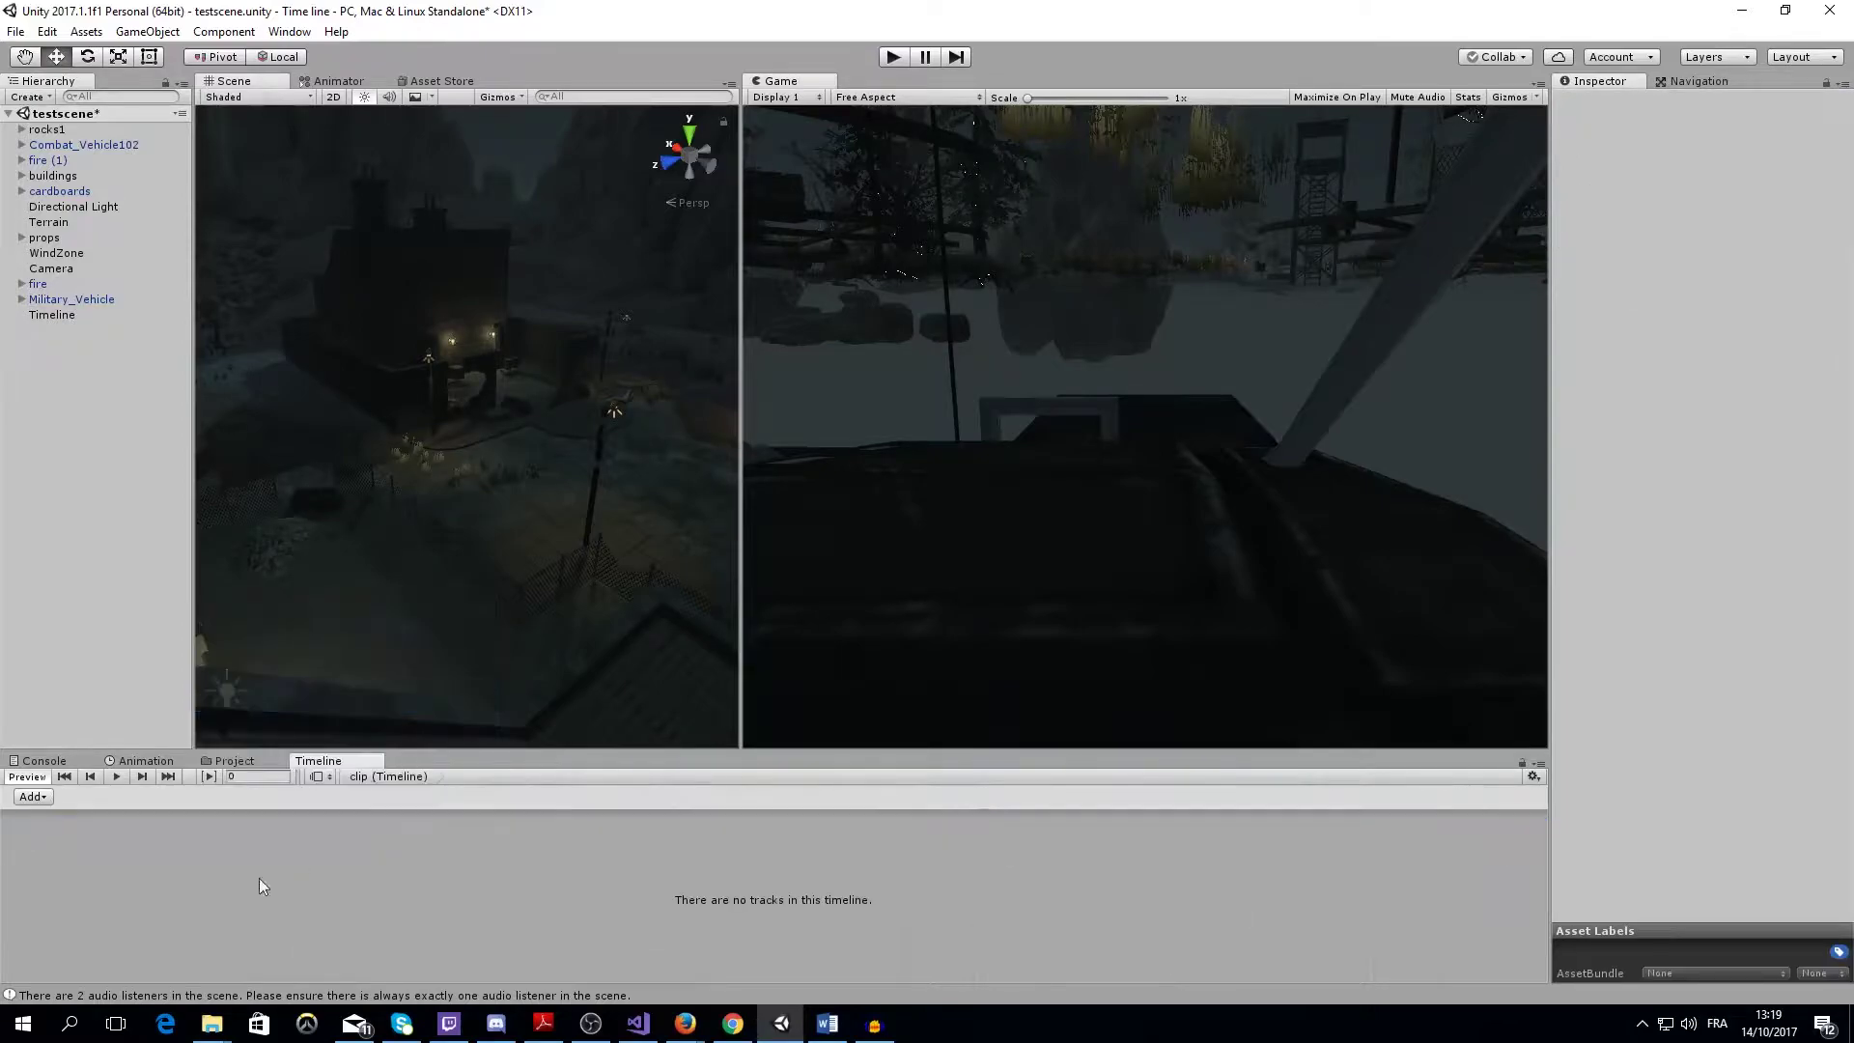
{"action": "left_click", "coordinate": [34, 796]}
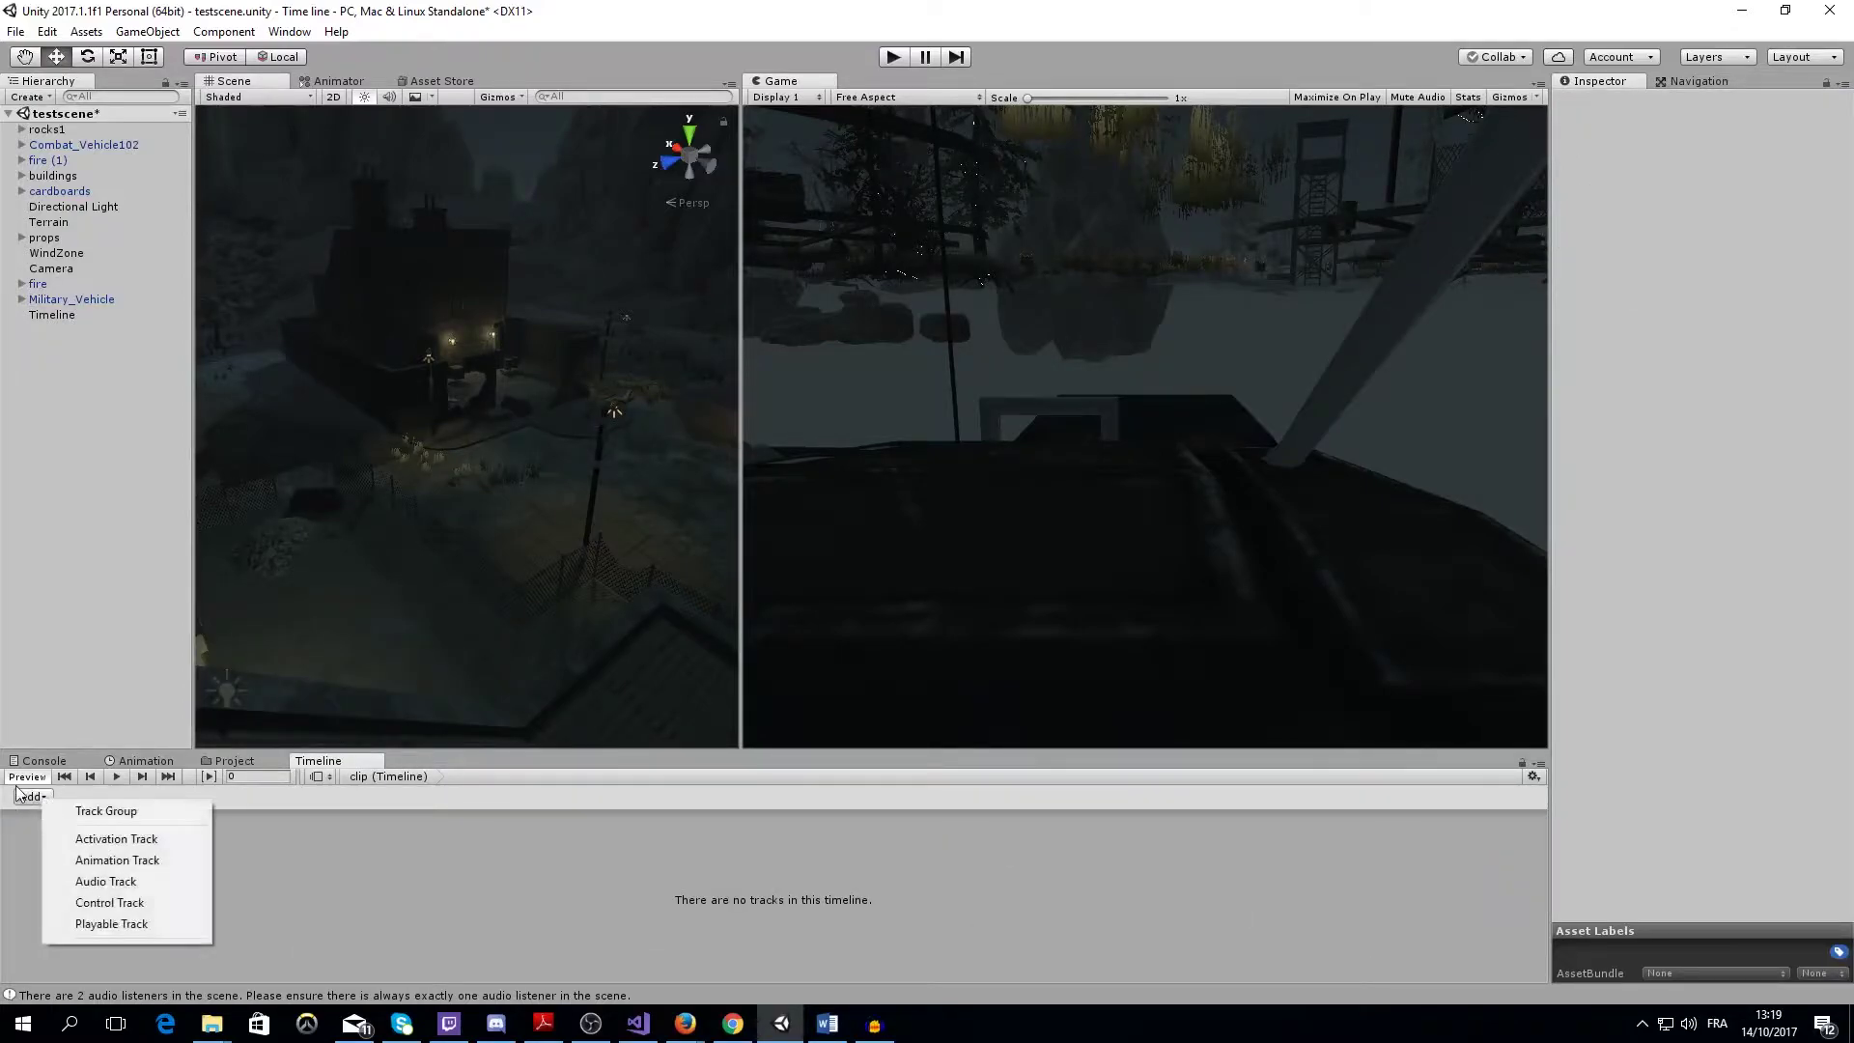
{"action": "left_click", "coordinate": [108, 861]}
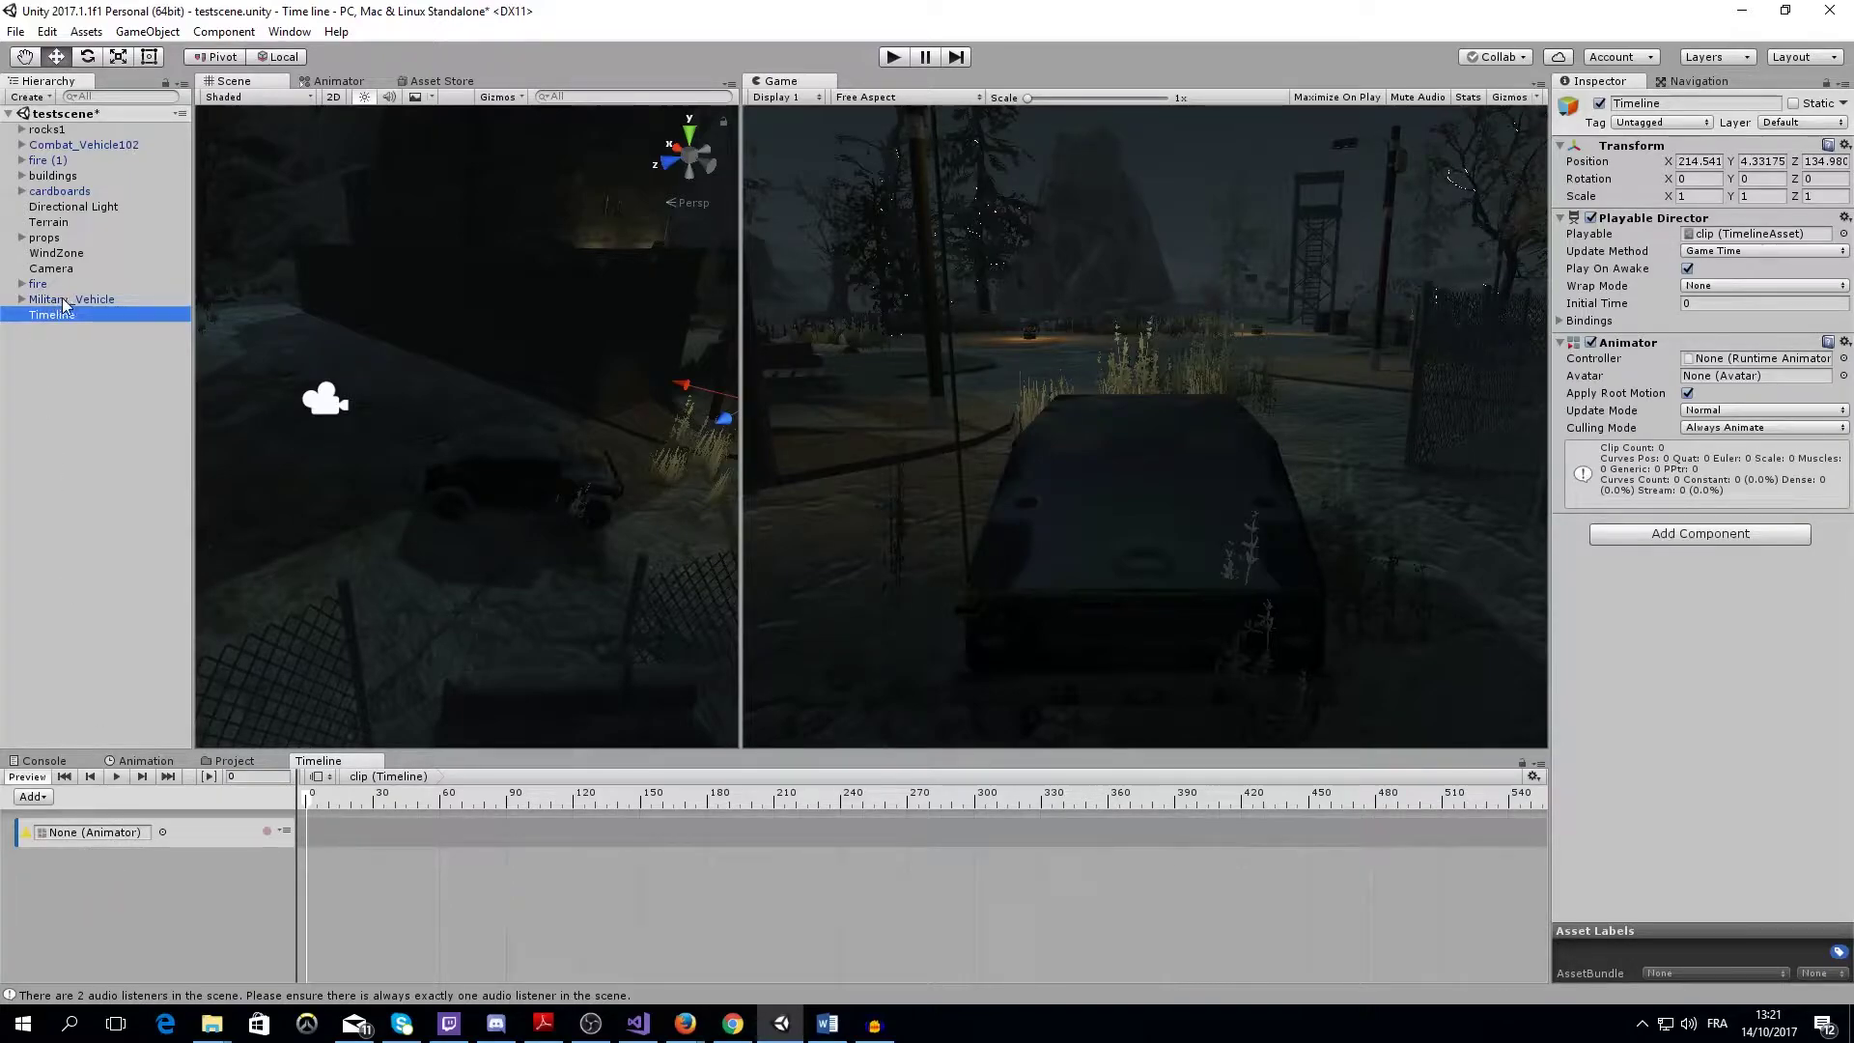
Bind Military_Vehicle to the track, switch timeline display to Seconds, and arm recording
{"action": "left_click_drag", "start_coordinate": [67, 299], "coordinate": [73, 841]}
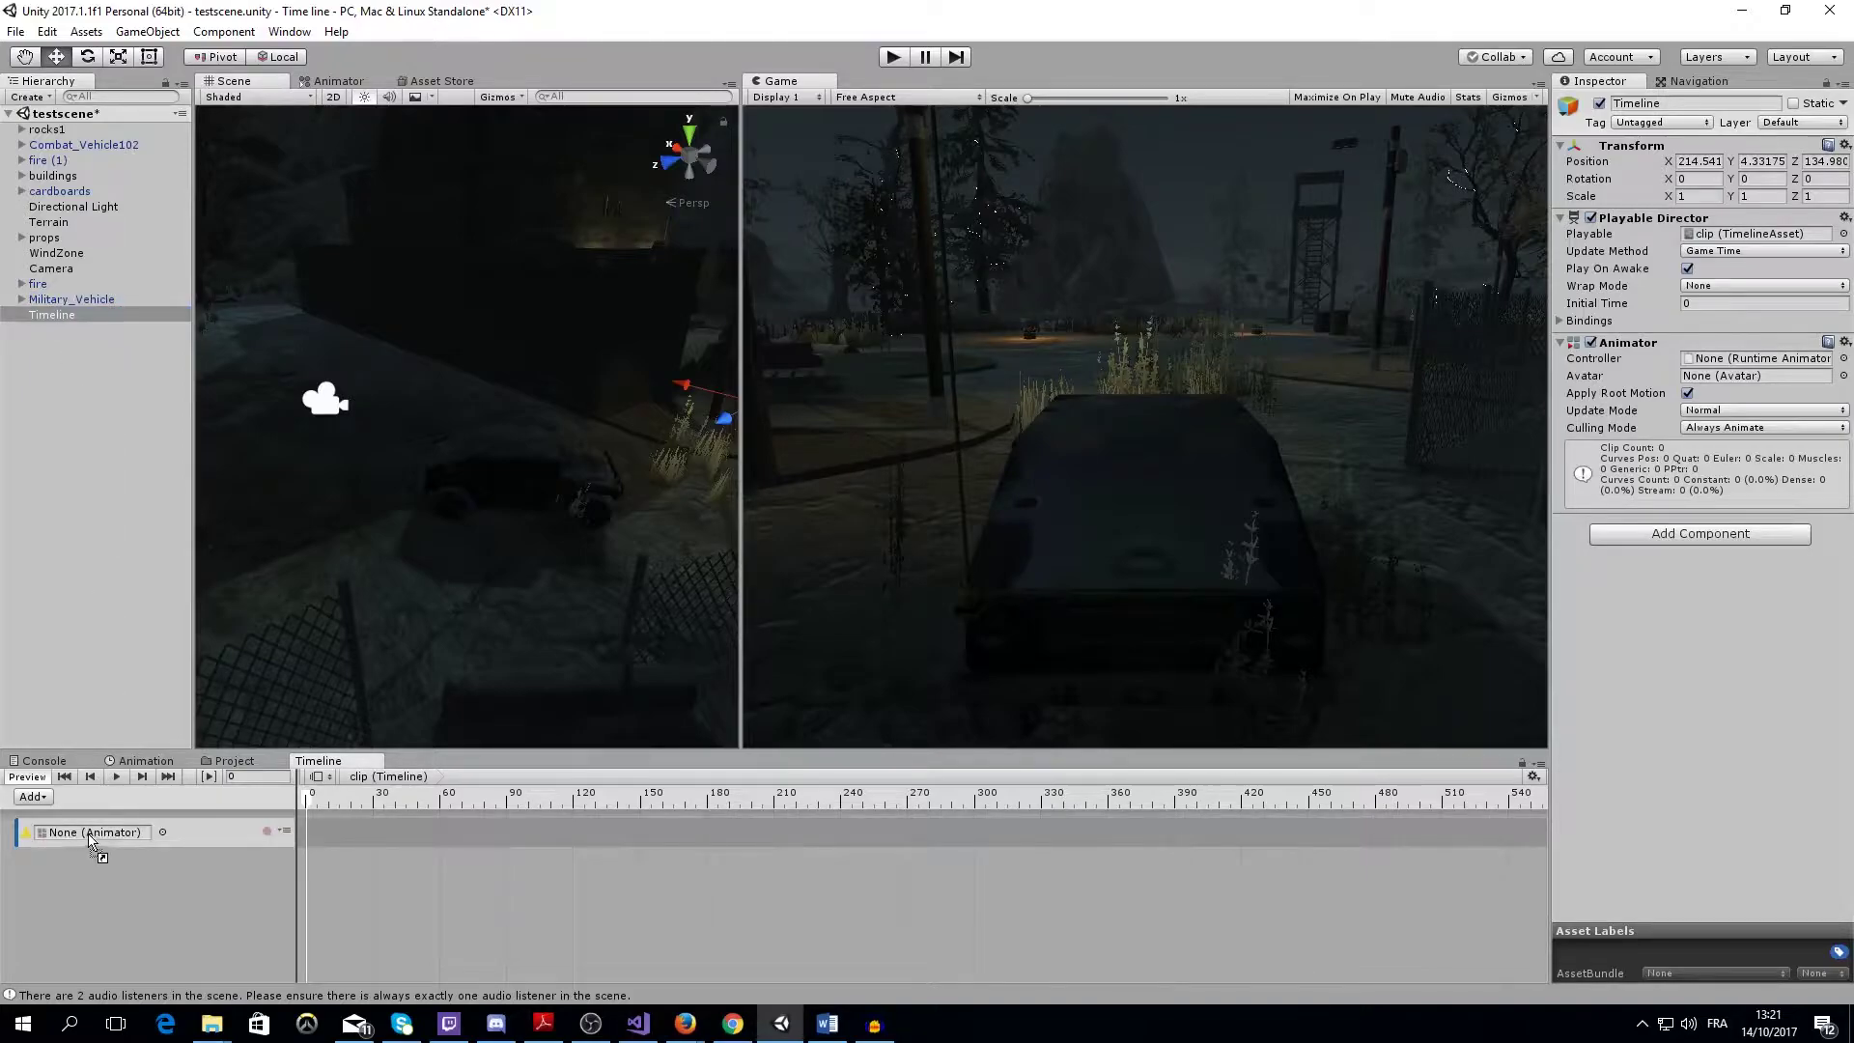
{"action": "left_click", "coordinate": [1534, 777]}
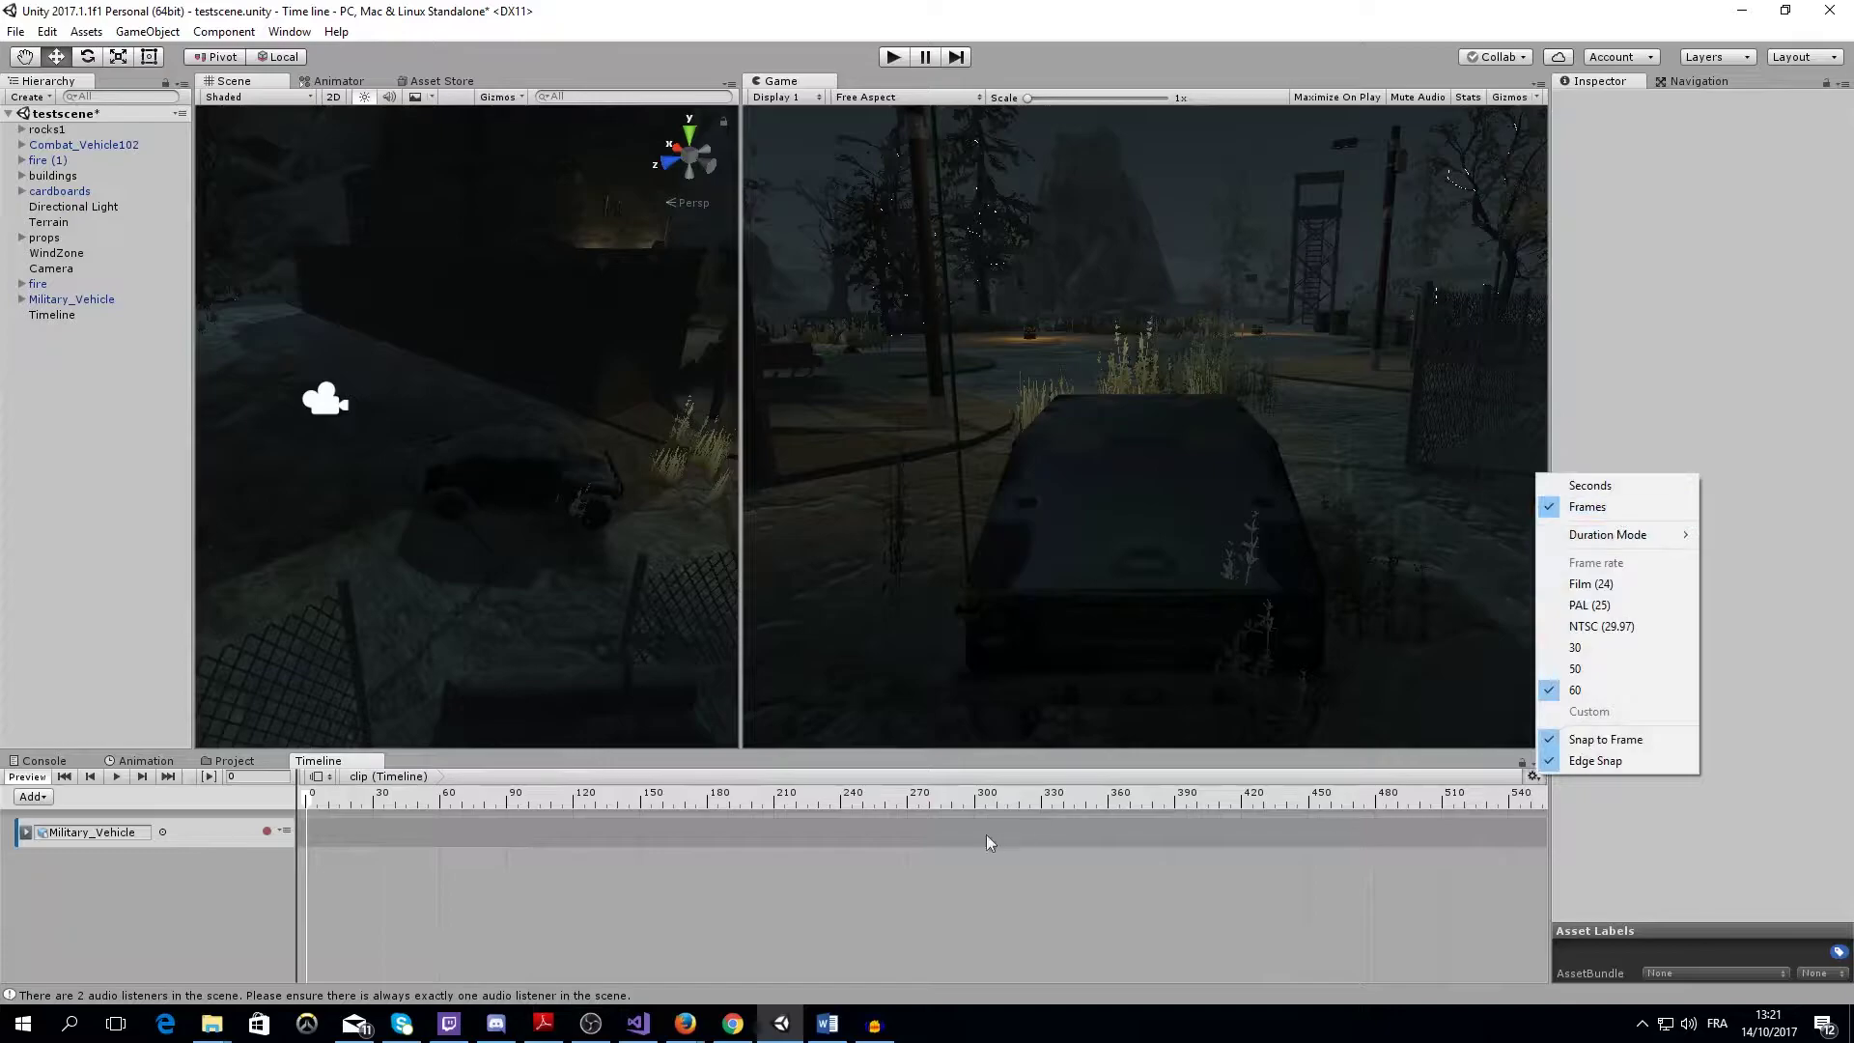
{"action": "left_click", "coordinate": [1640, 485]}
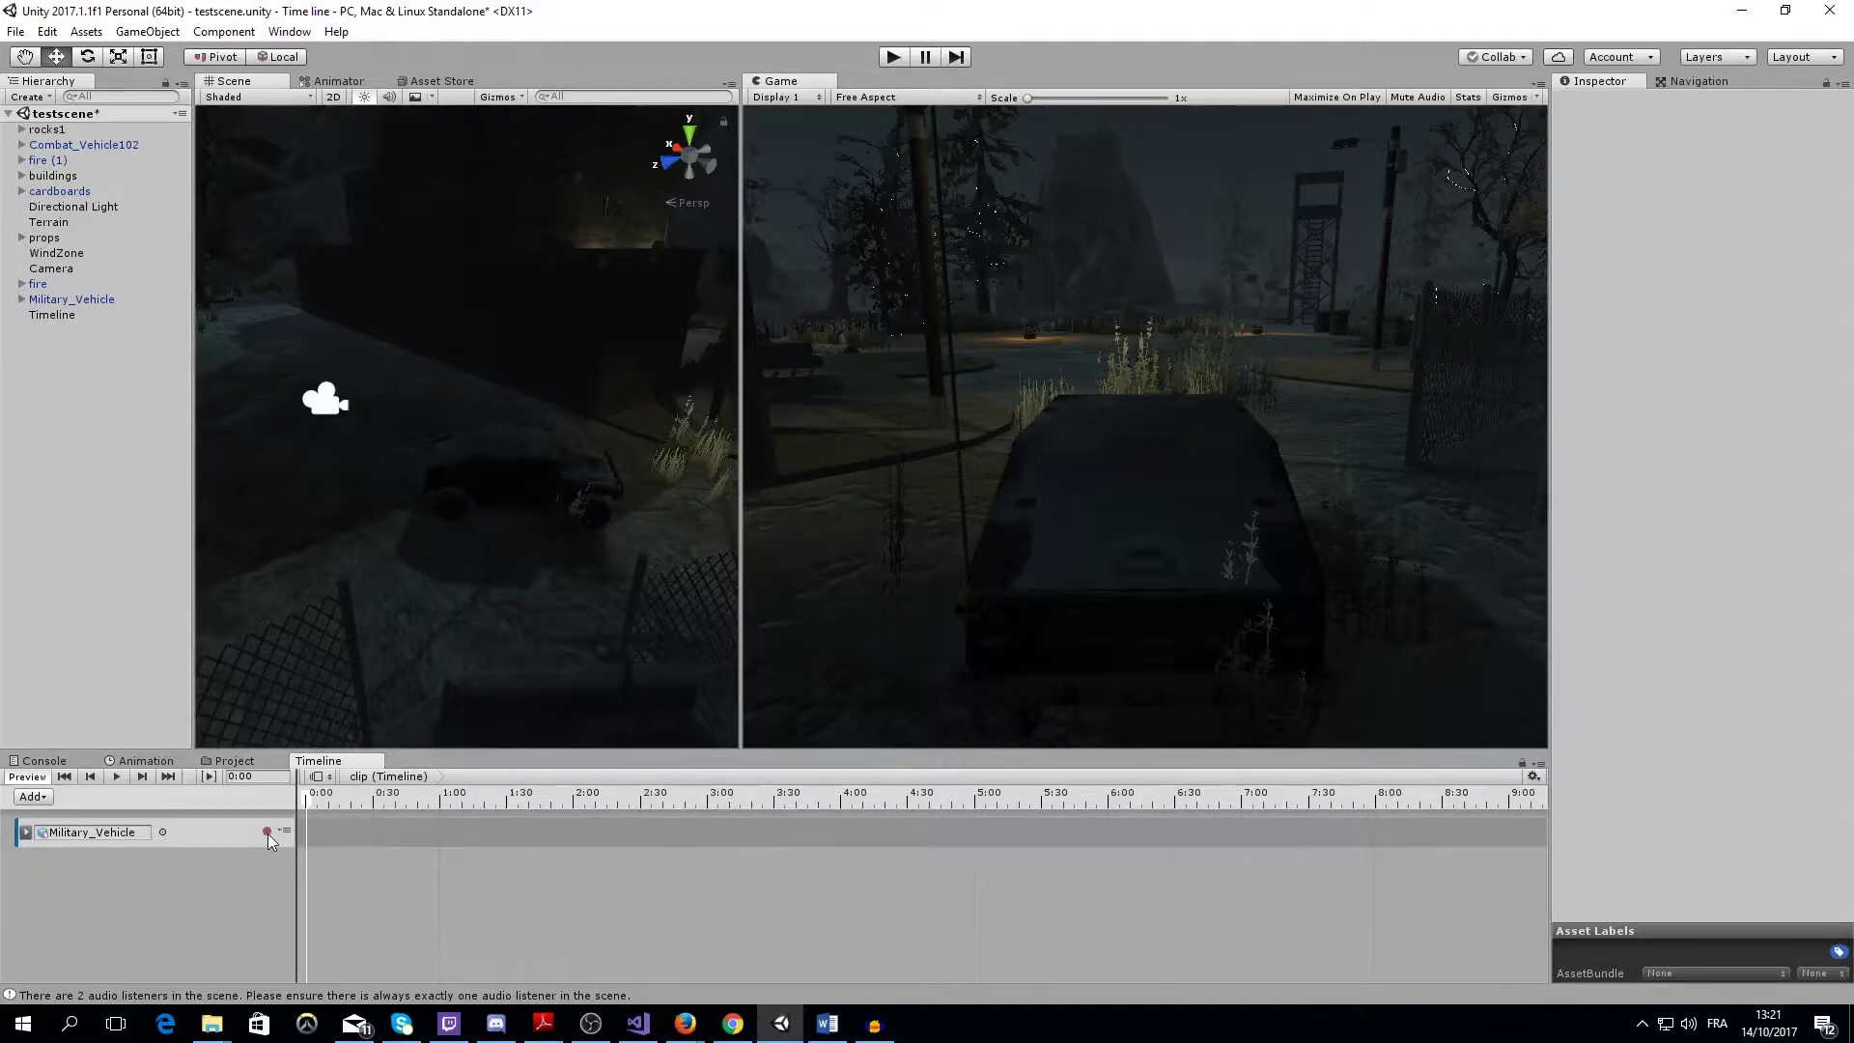
{"action": "left_click", "coordinate": [267, 832]}
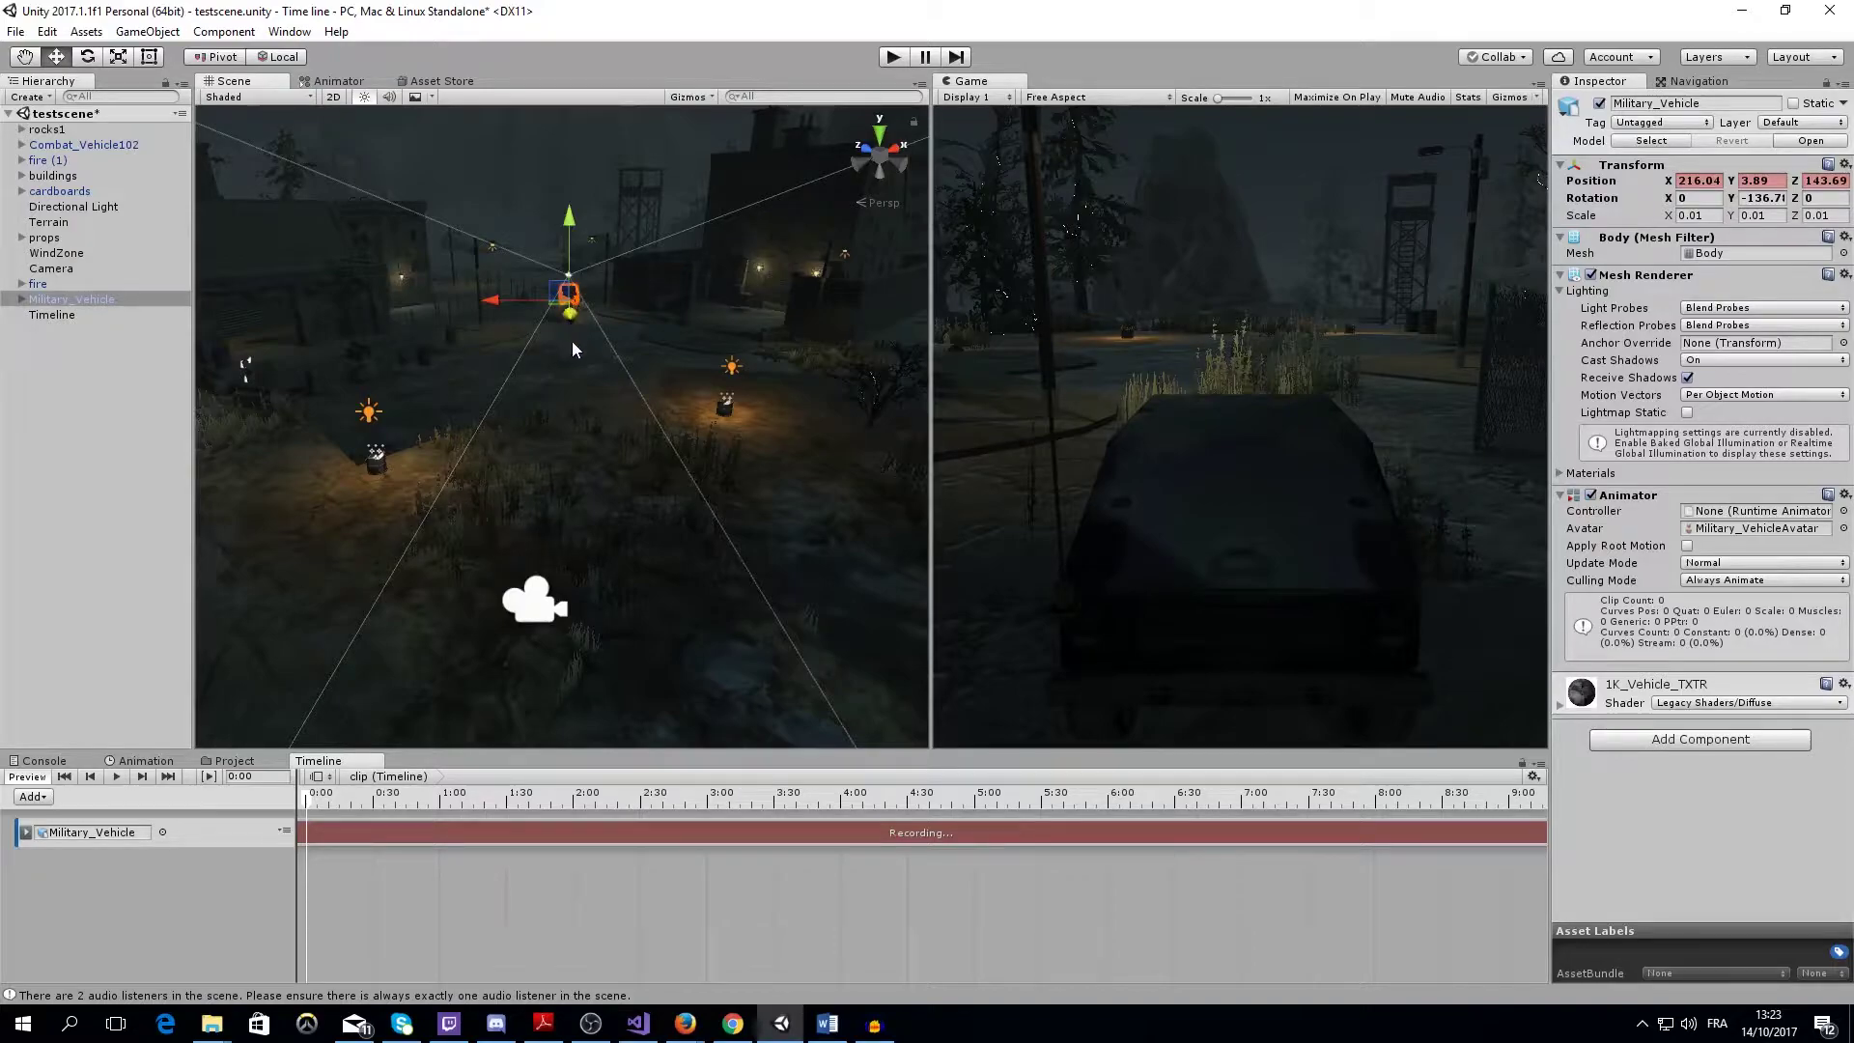
Key the vehicle's start at 0:00, then move it toward the camera at 5:00
{"action": "left_click_drag", "start_coordinate": [570, 315], "coordinate": [568, 311]}
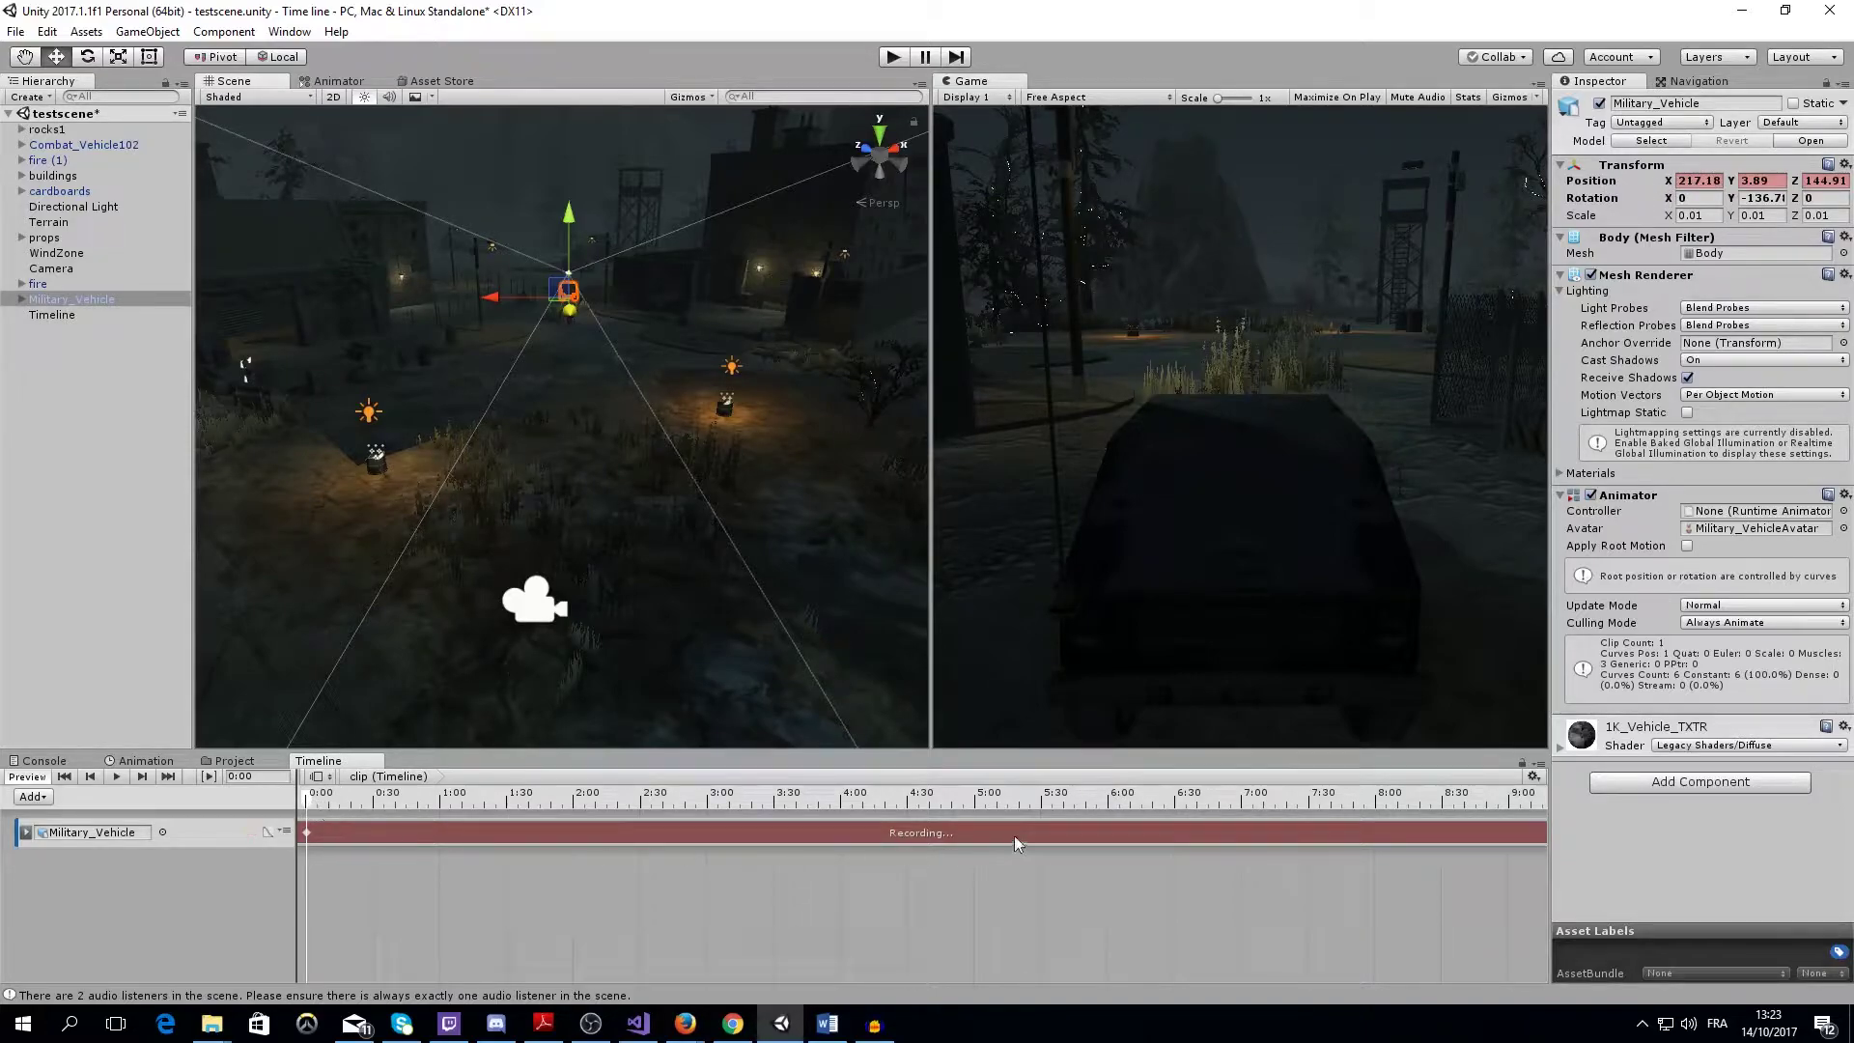
{"action": "left_click", "coordinate": [973, 798]}
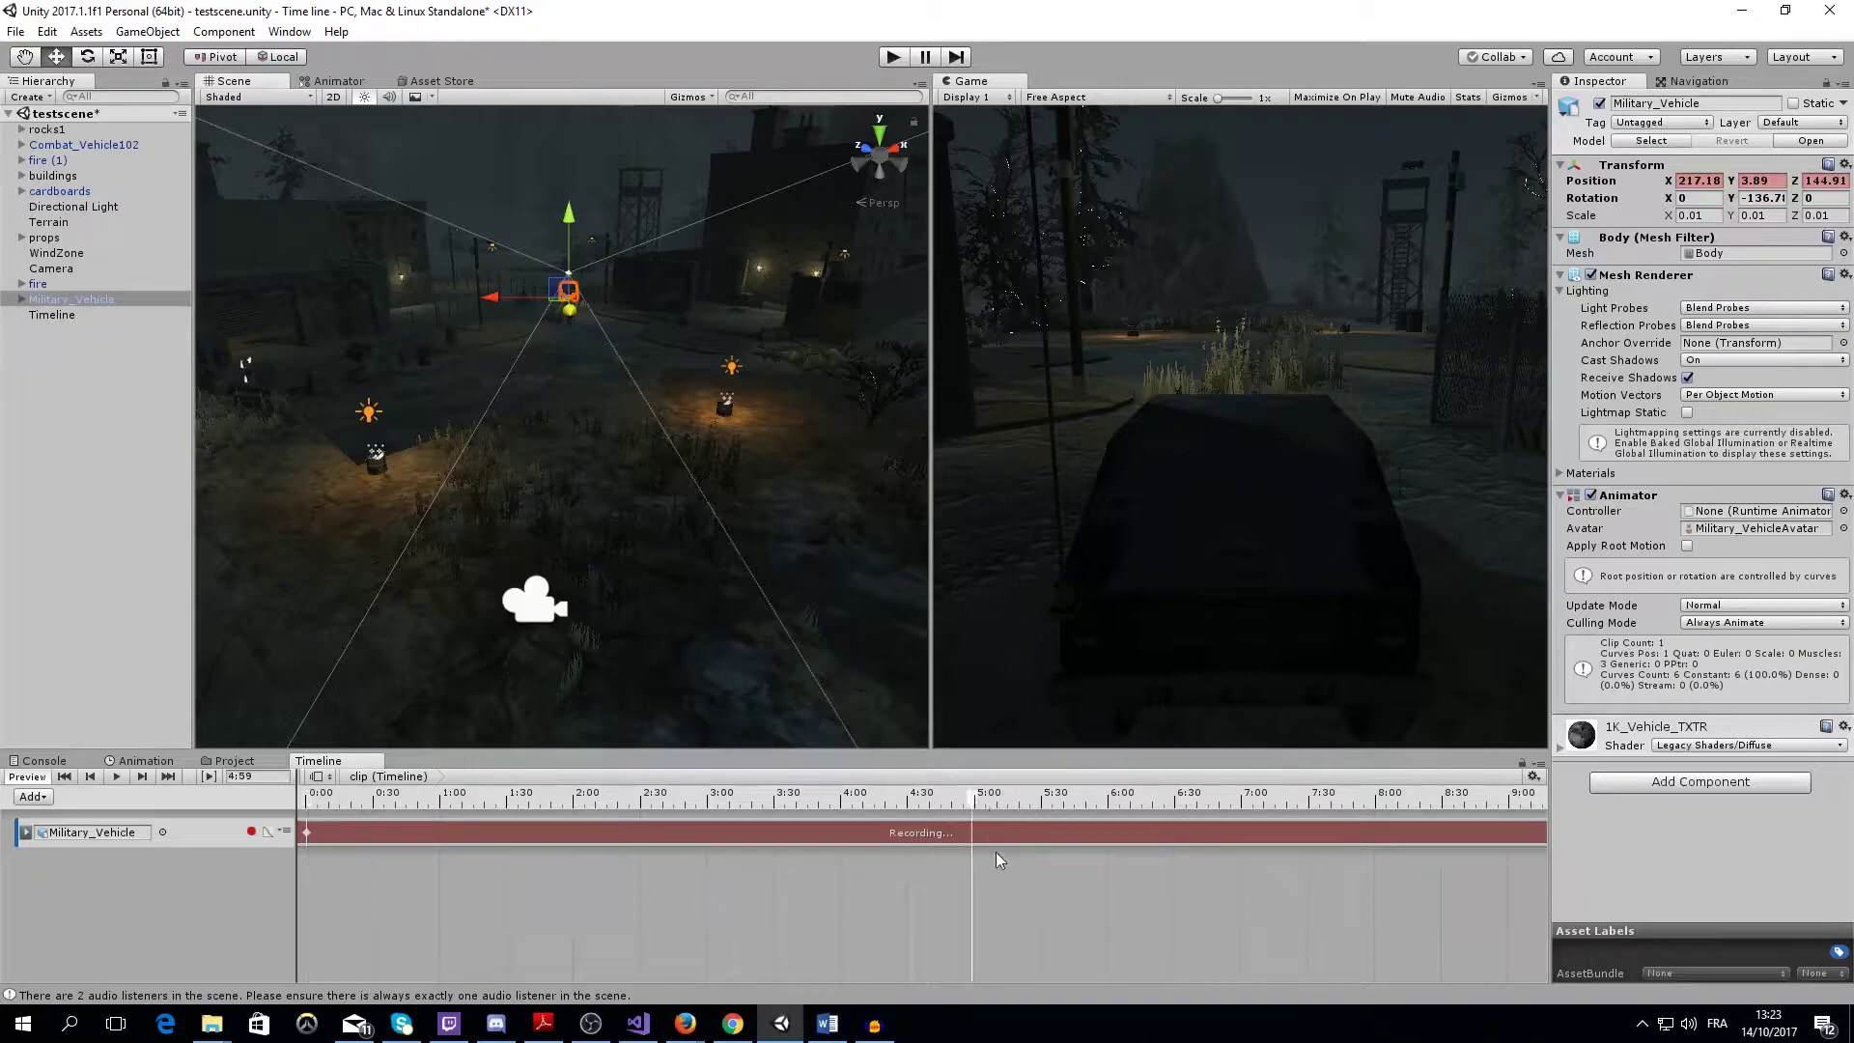
{"action": "left_click", "coordinate": [977, 798]}
{"action": "left_click_drag", "start_coordinate": [569, 294], "coordinate": [568, 382]}
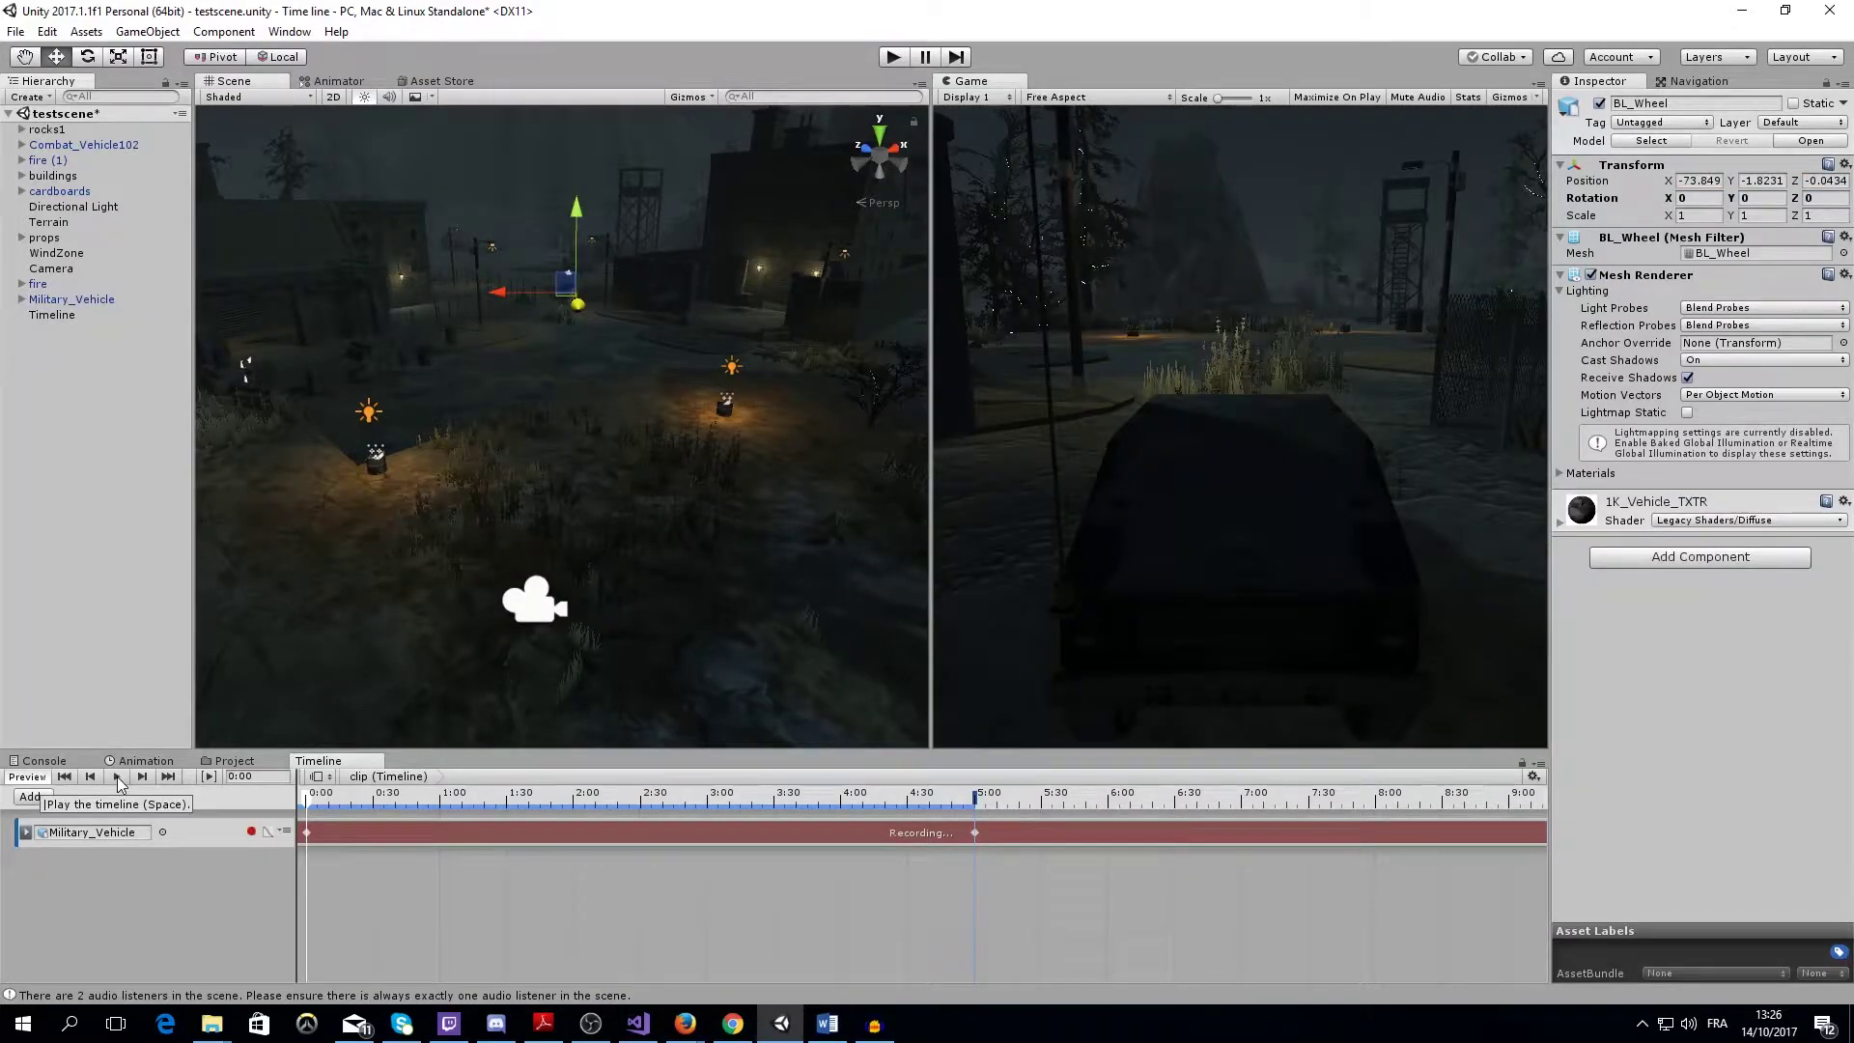
Play back the recorded drive, return the playhead to 0:00, and expand Military_Vehicle's children
{"action": "left_click", "coordinate": [118, 777]}
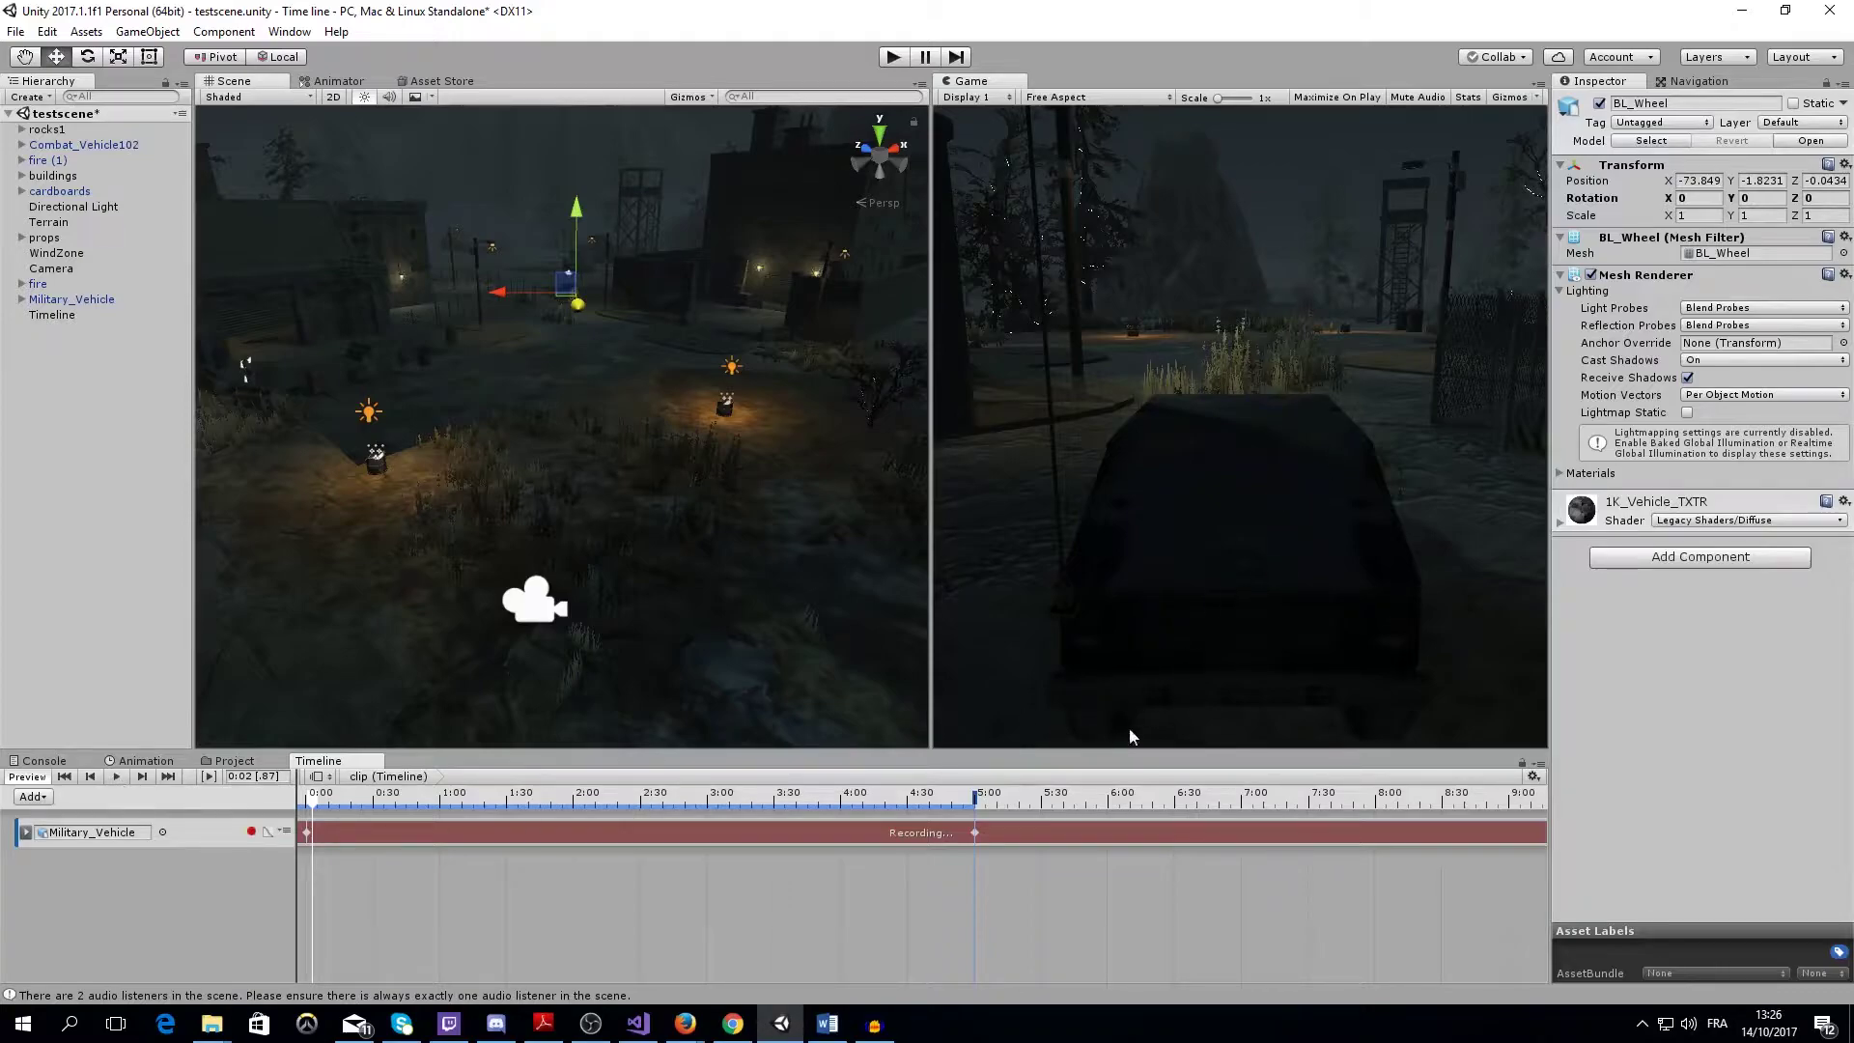
{"action": "left_click", "coordinate": [119, 779]}
{"action": "left_click_drag", "start_coordinate": [310, 798], "coordinate": [296, 797]}
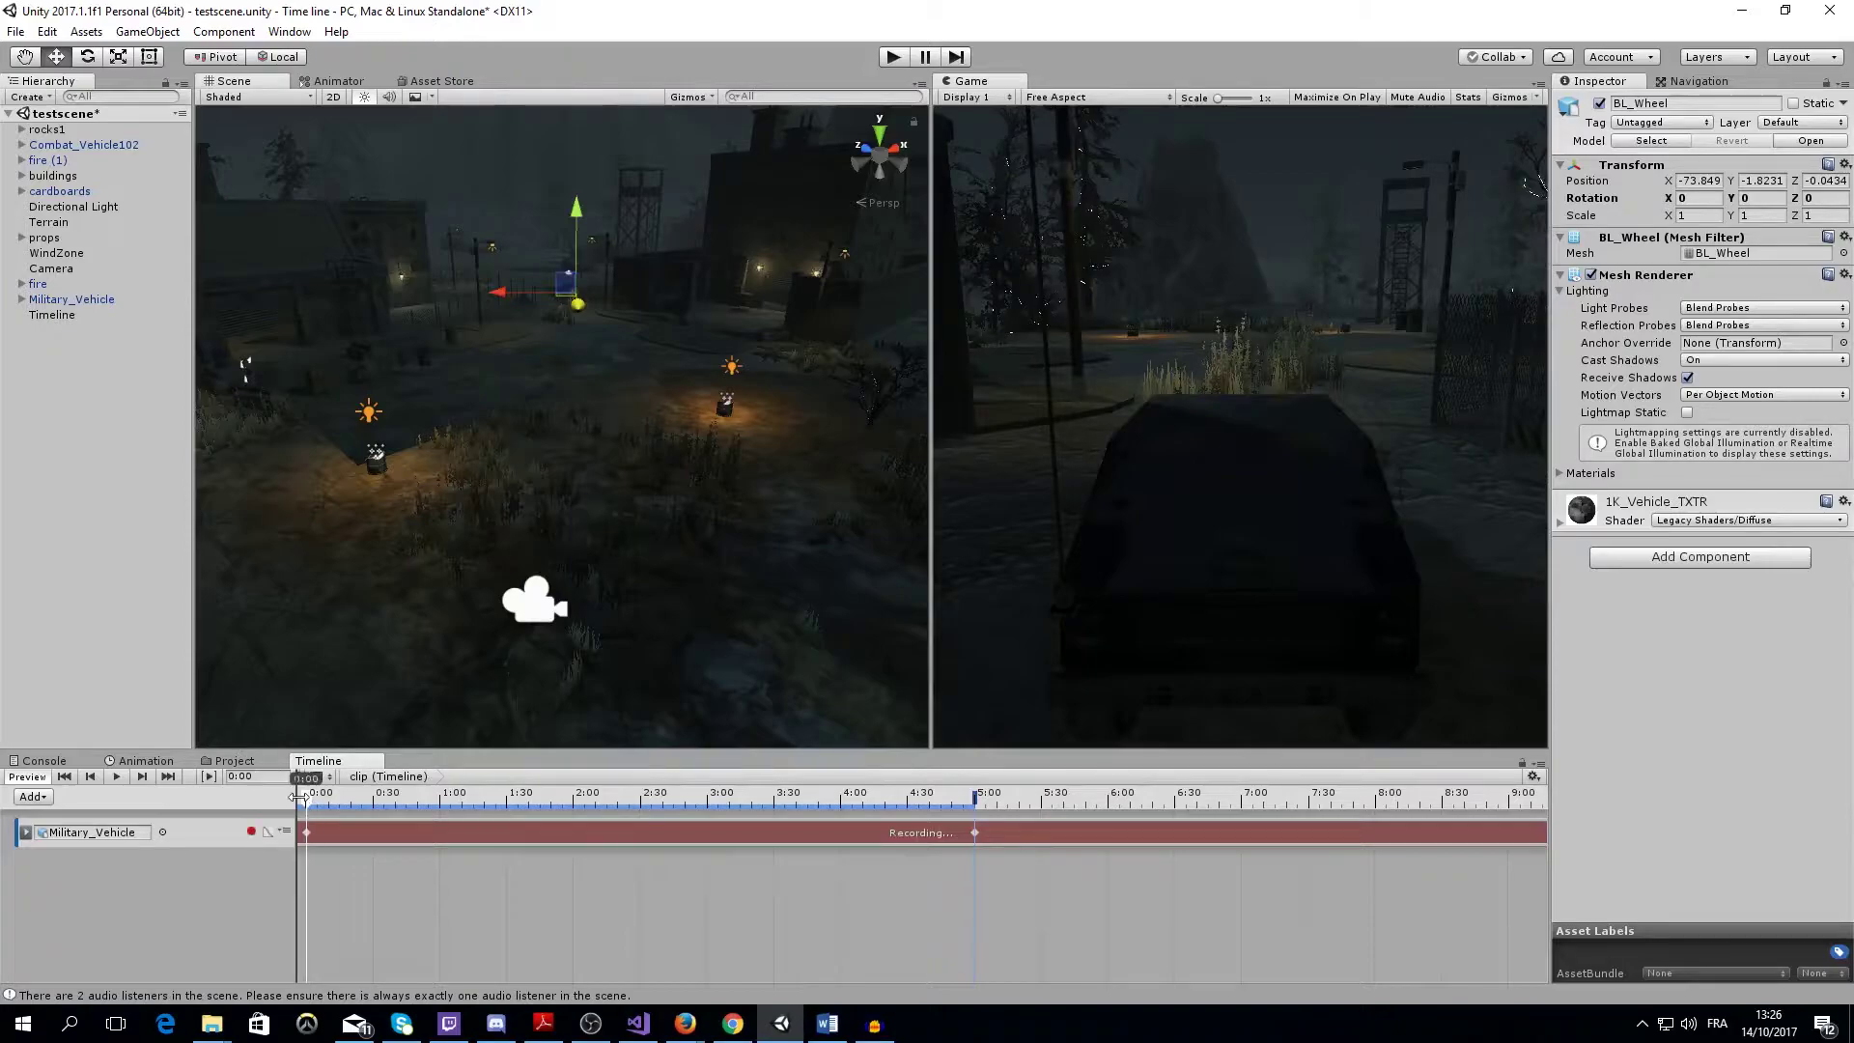
{"action": "left_click", "coordinate": [23, 300]}
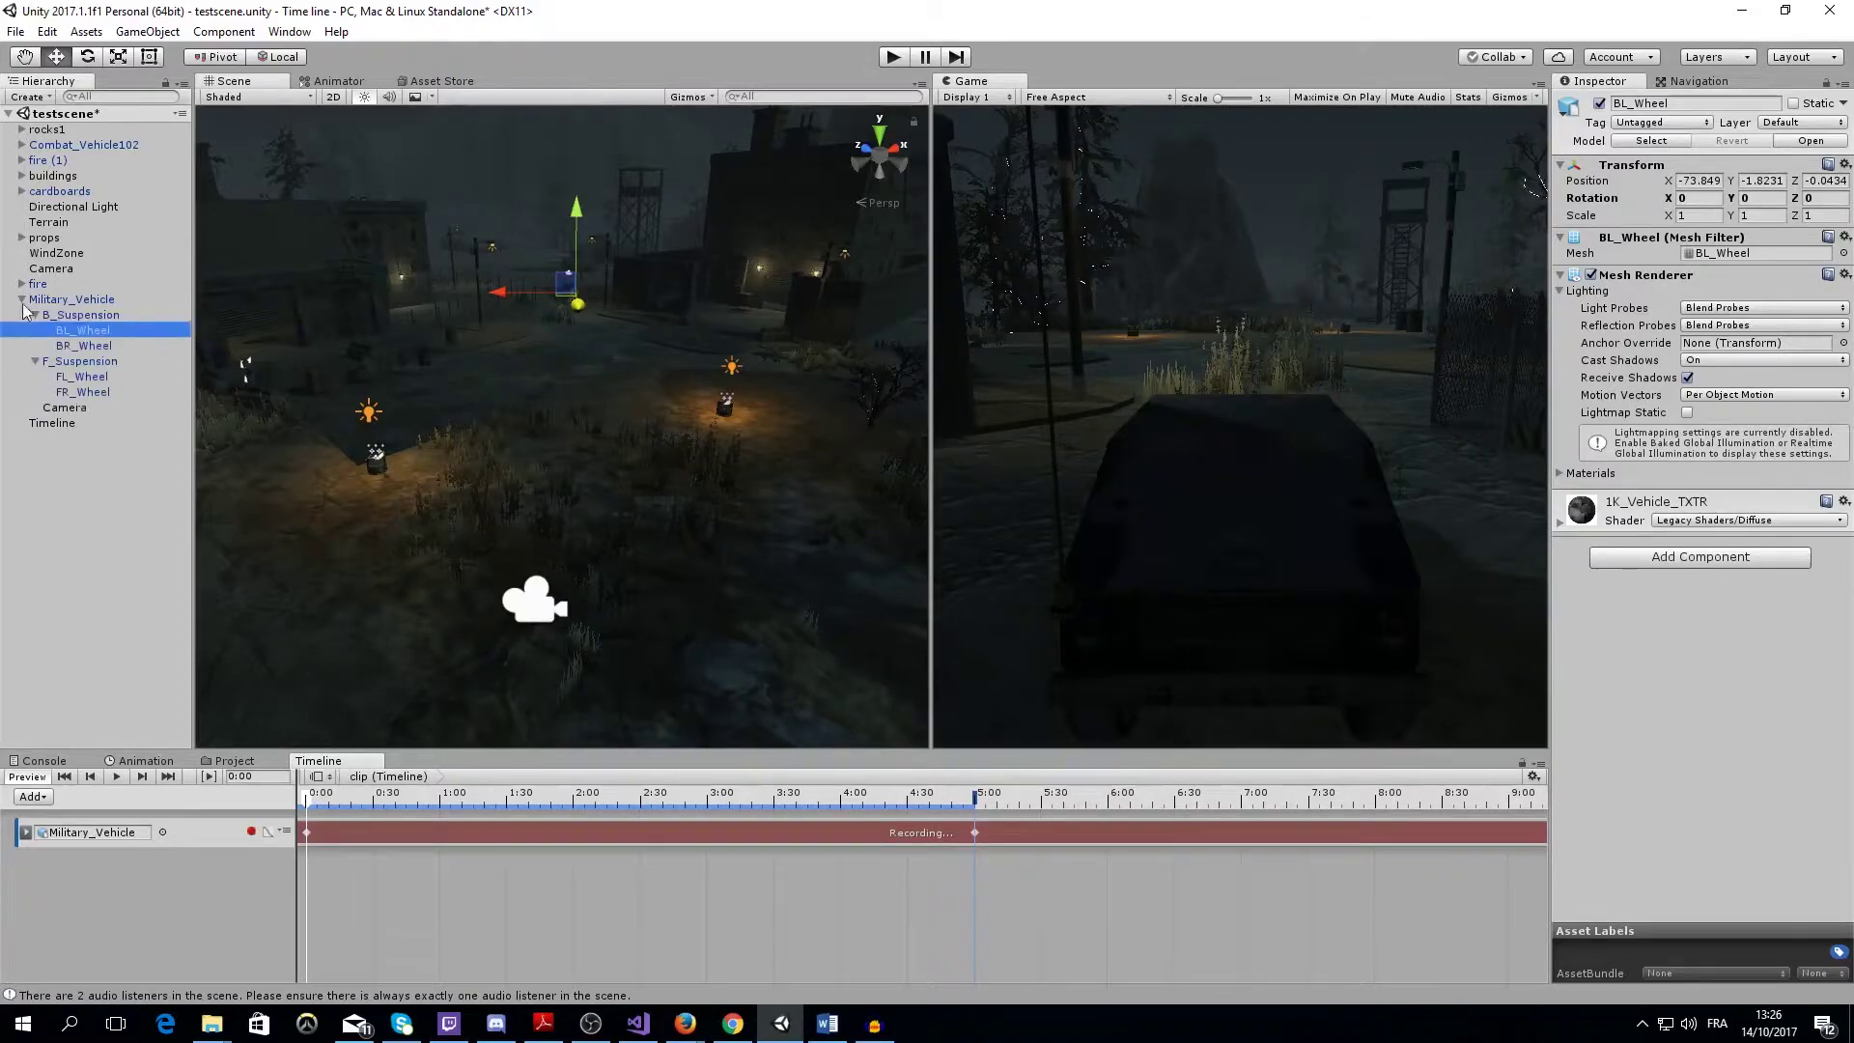
Select all four wheels, starting from BL_Wheel, in the Hierarchy
{"action": "left_click", "coordinate": [95, 360], "text": "shift"}
{"action": "left_click", "coordinate": [102, 377], "text": "shift"}
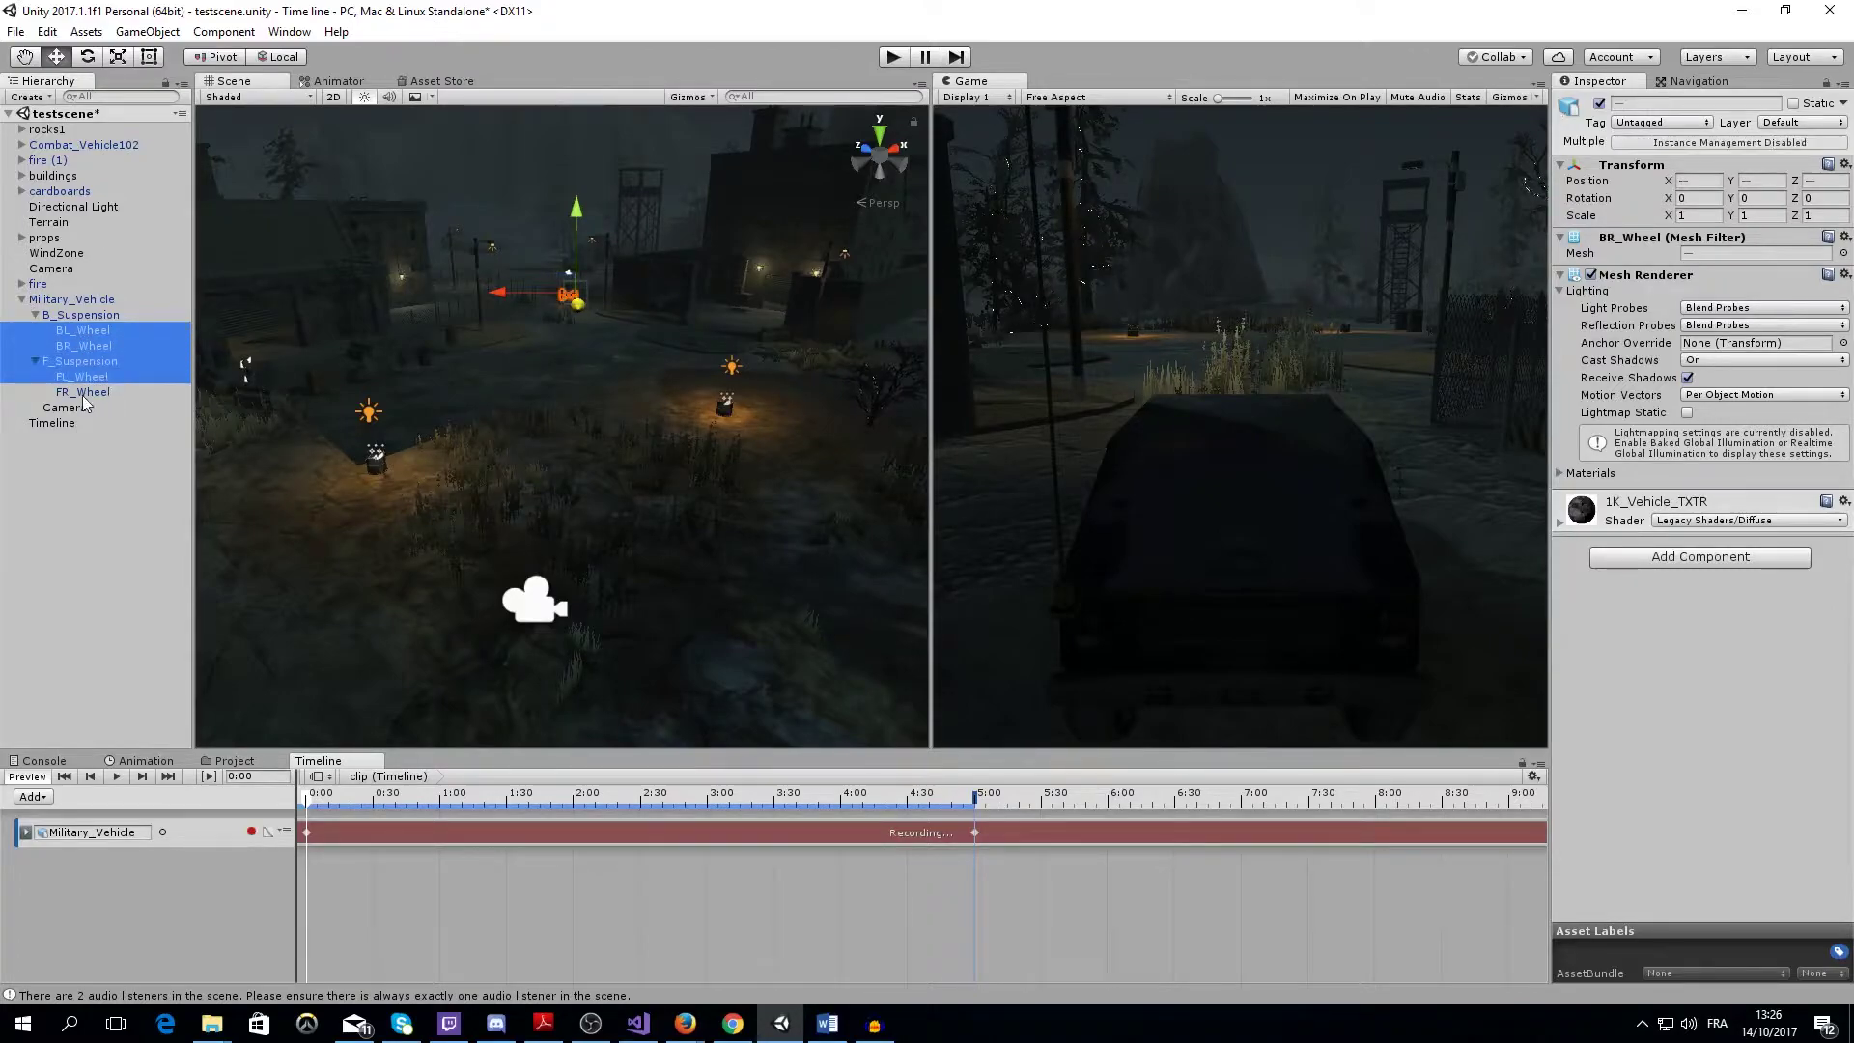
{"action": "left_click", "coordinate": [101, 377]}
{"action": "left_click", "coordinate": [96, 346], "text": "shift"}
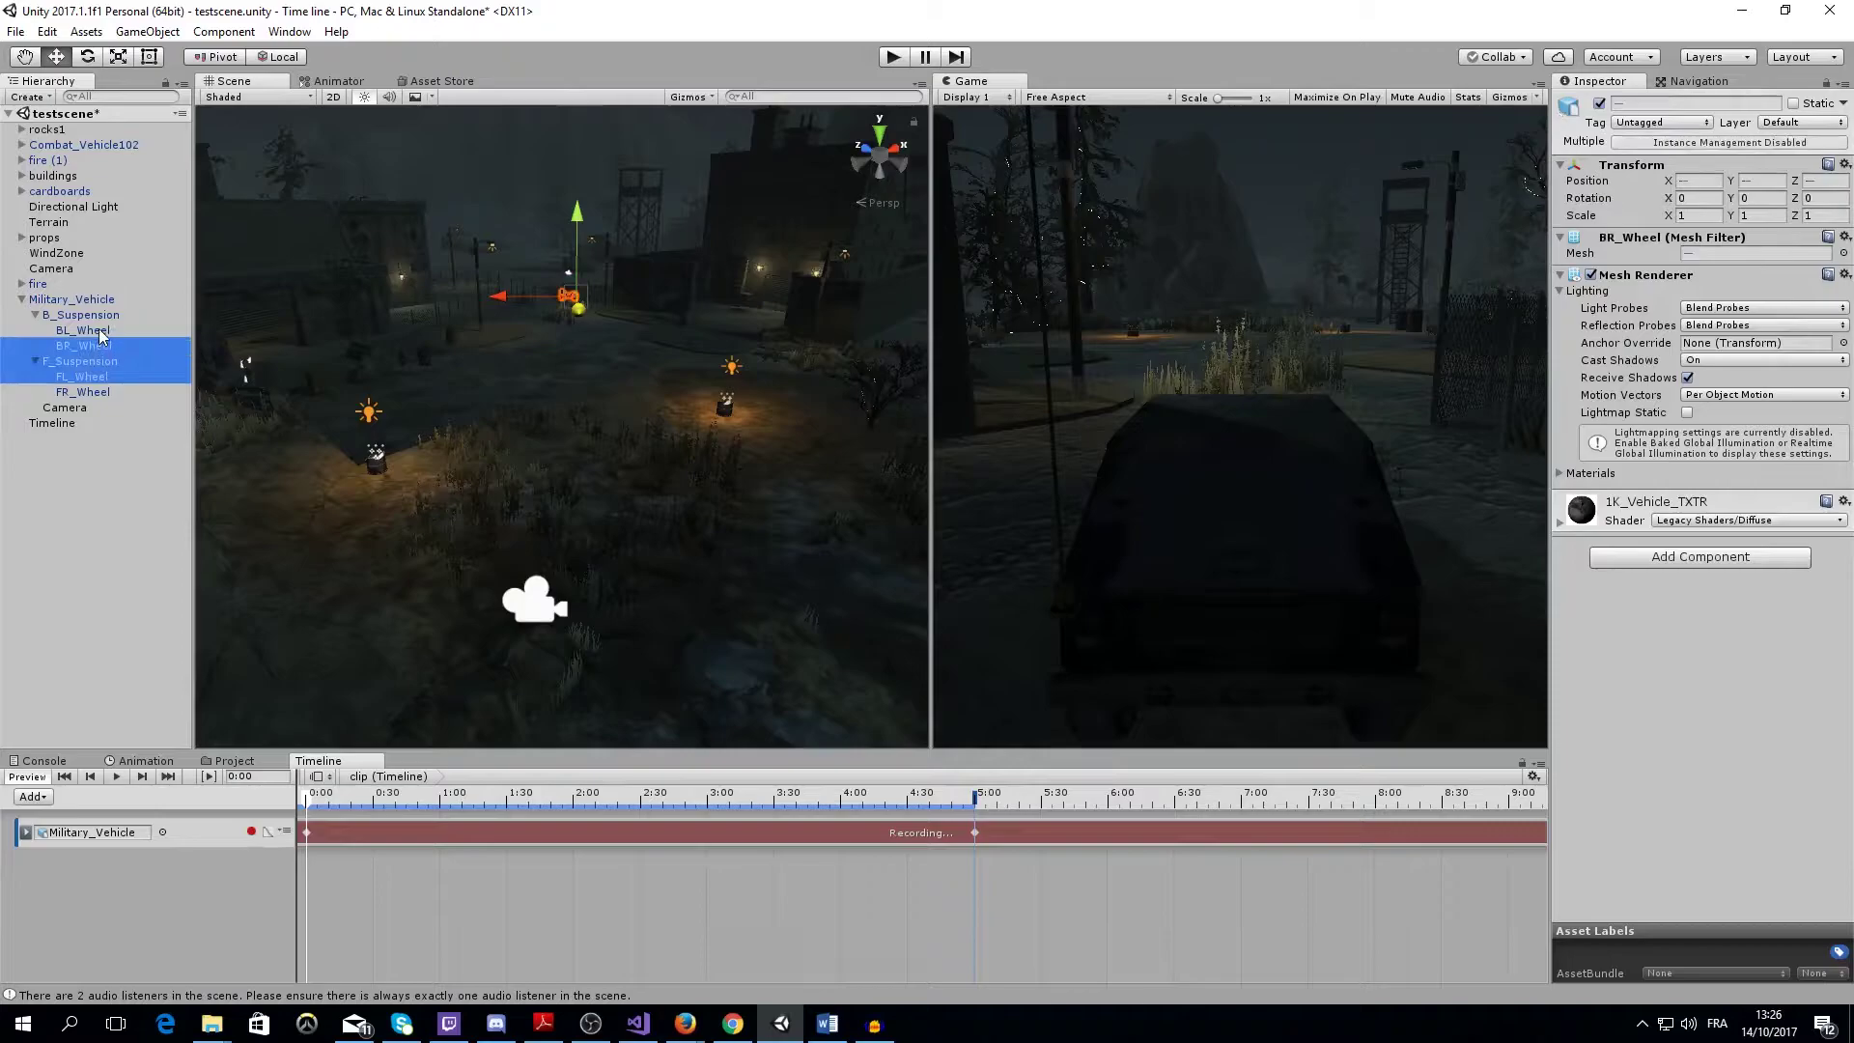
{"action": "left_click", "coordinate": [101, 331]}
{"action": "left_click", "coordinate": [96, 346], "text": "ctrl"}
{"action": "left_click", "coordinate": [97, 376], "text": "ctrl"}
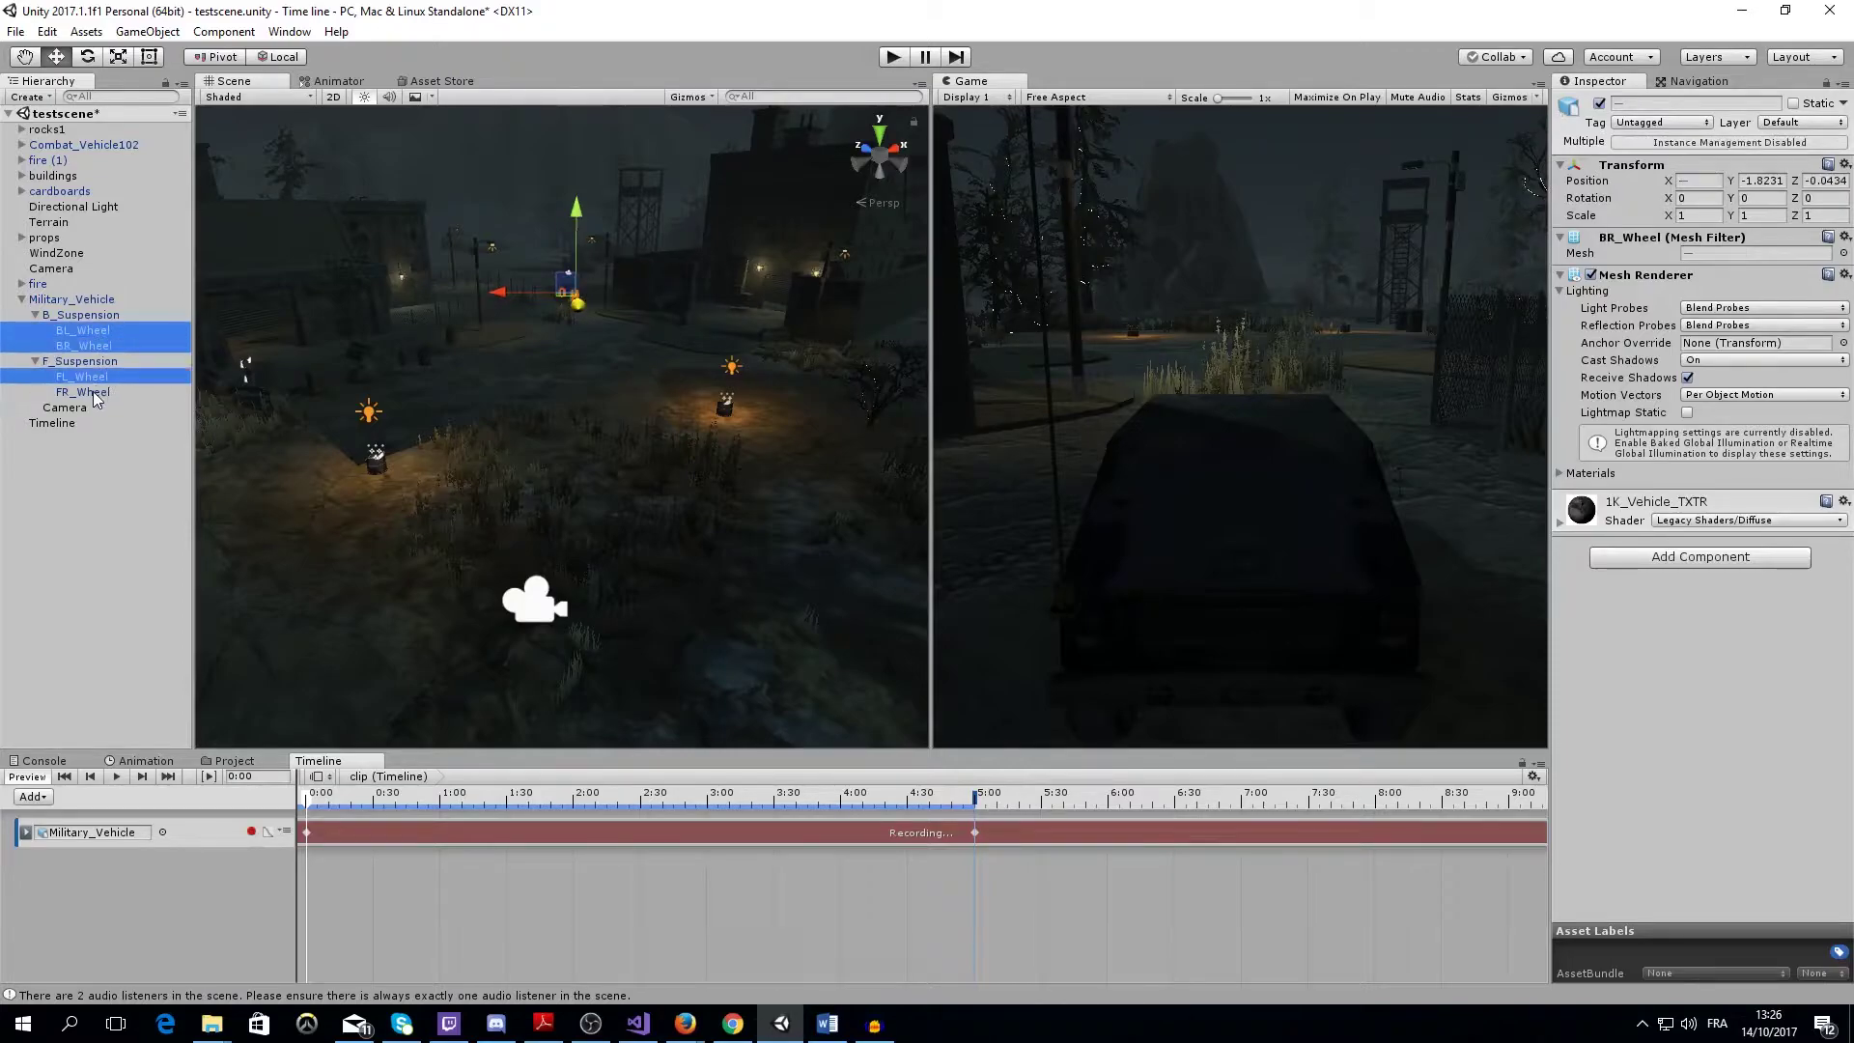
{"action": "left_click", "coordinate": [121, 391], "text": "ctrl"}
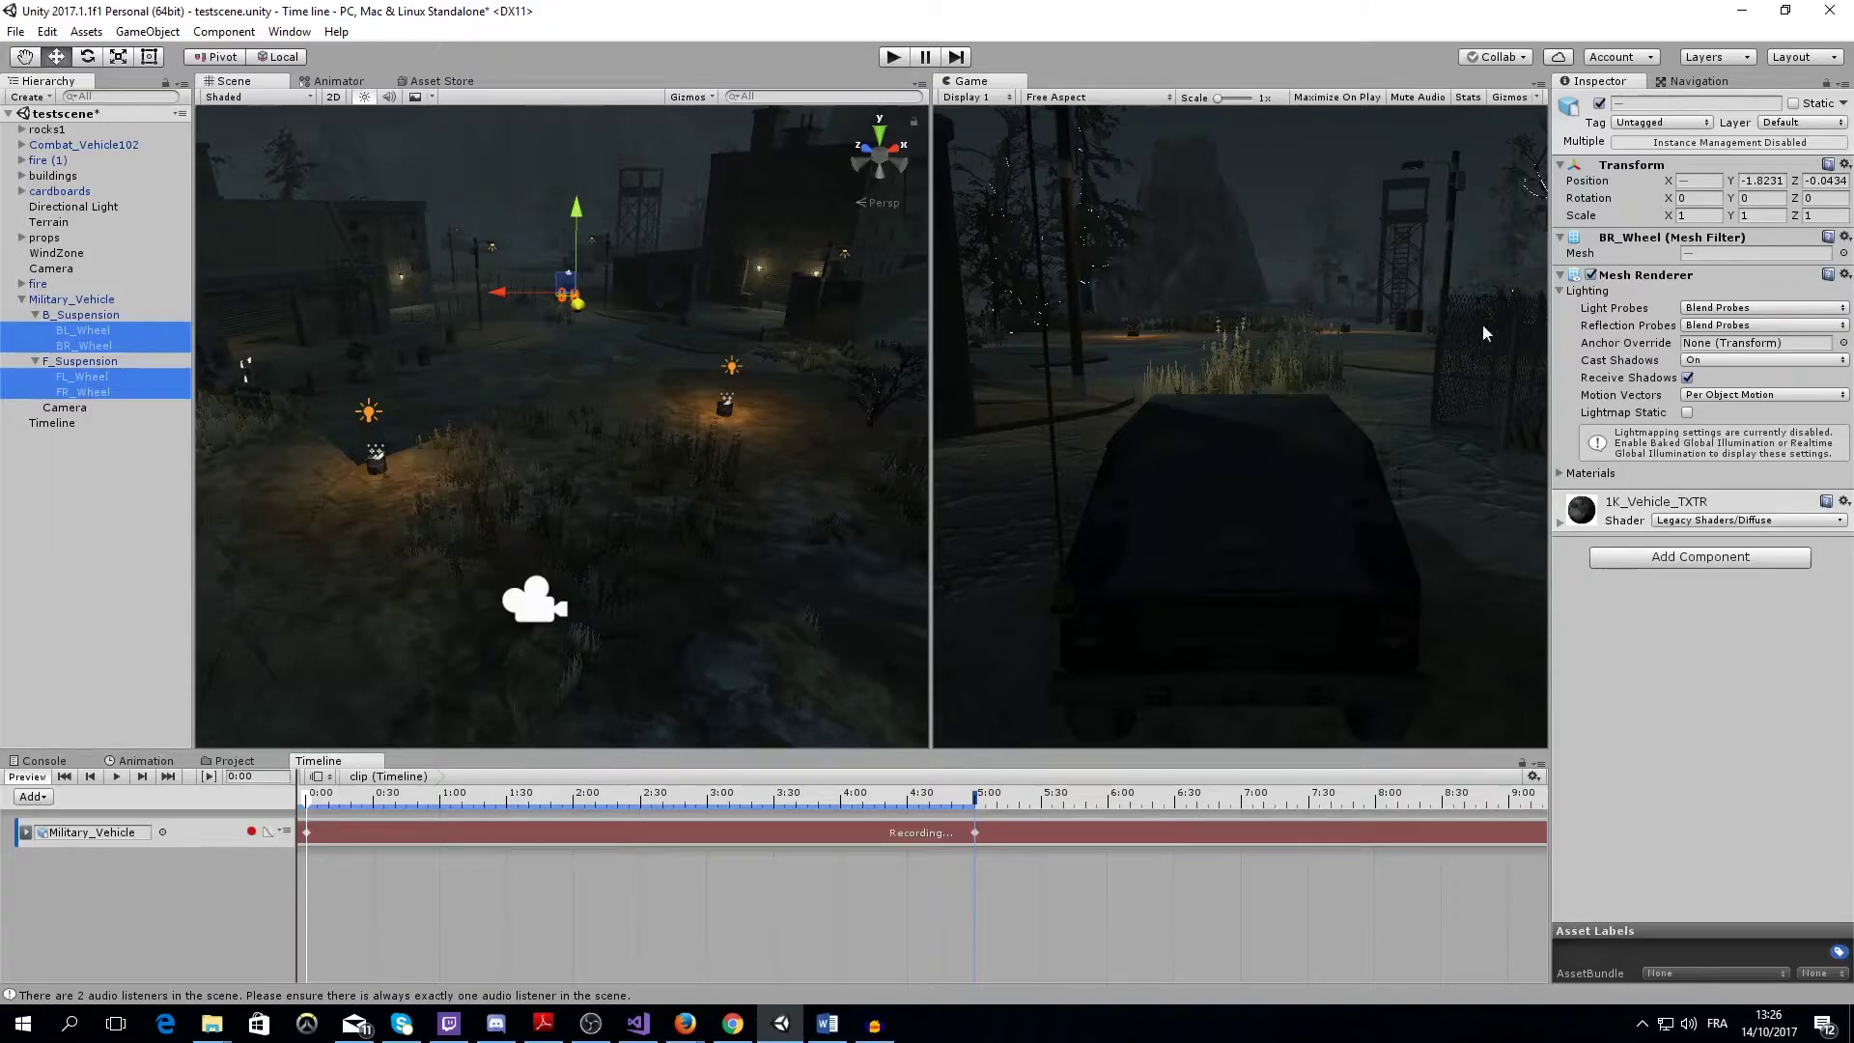
Show the track curves, key the wheels' Rotation X to 99999 at 5:00, and play it back
{"action": "left_click", "coordinate": [1685, 198]}
{"action": "type", "text": "1"}
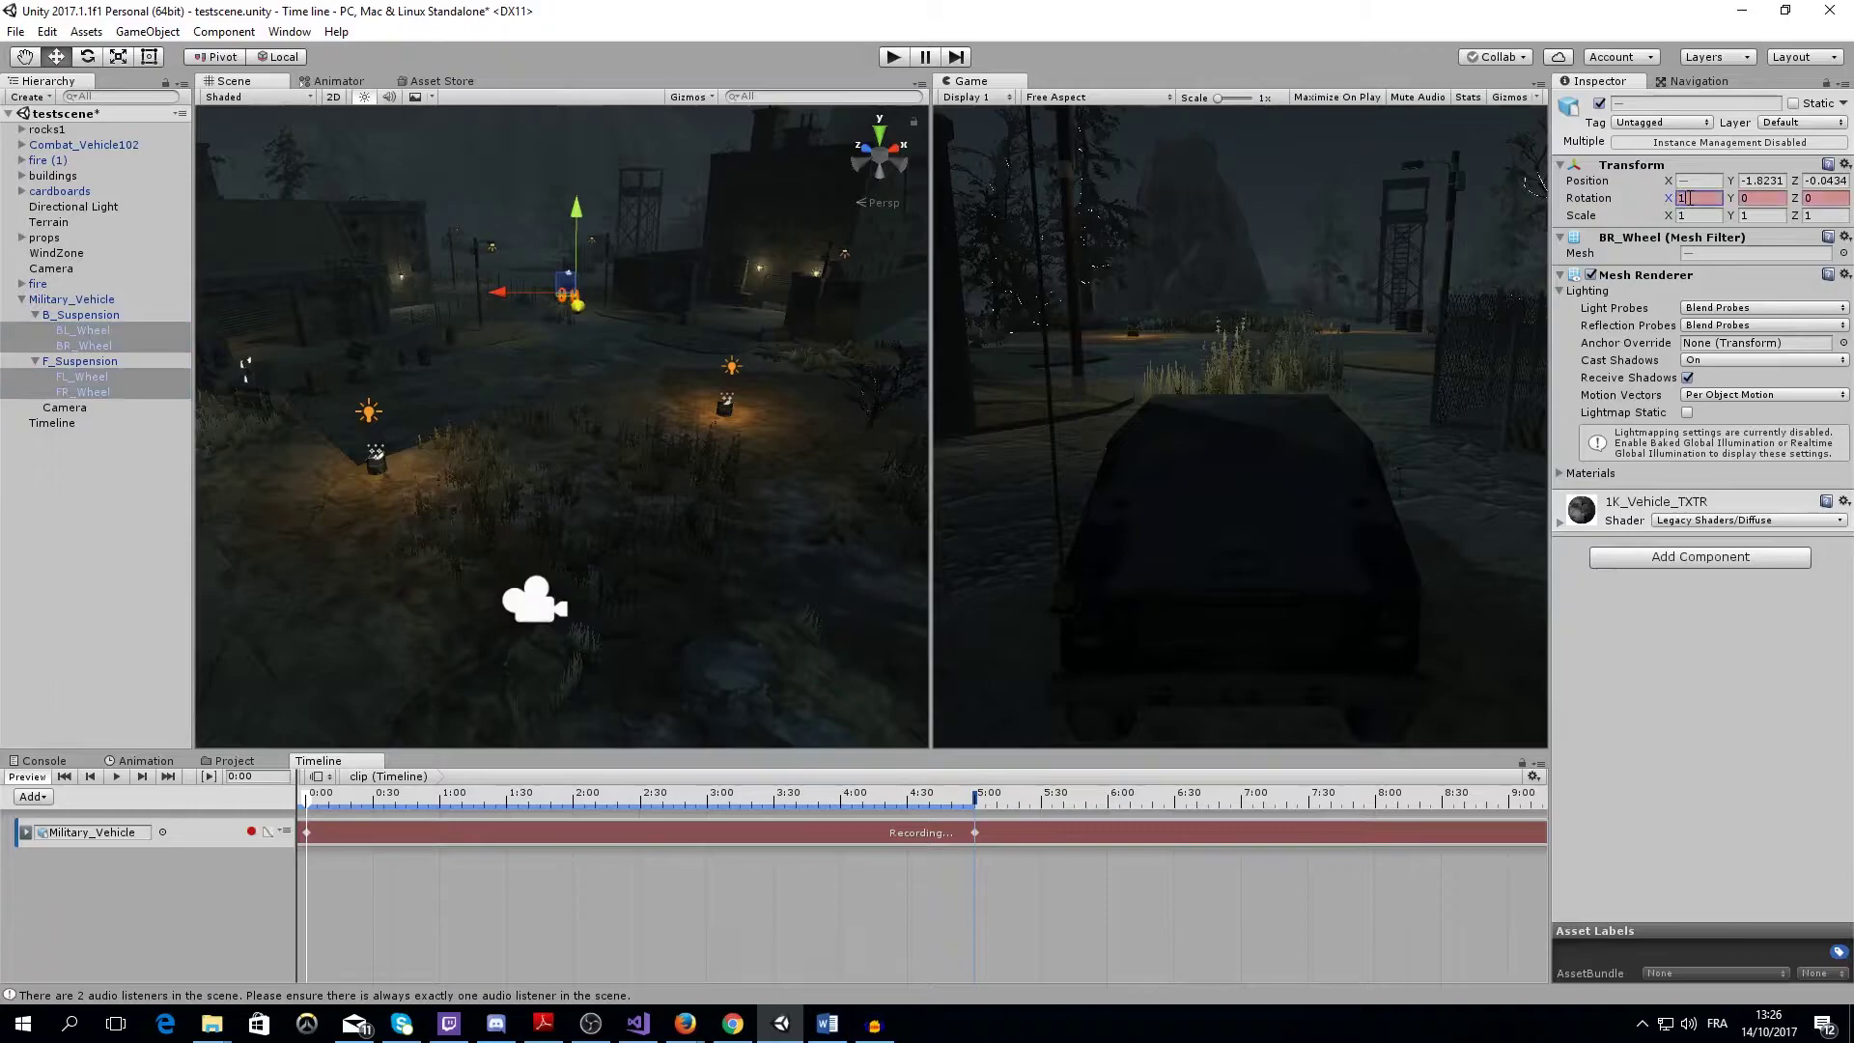
{"action": "key", "text": "BackSpace"}
{"action": "left_click", "coordinate": [269, 833]}
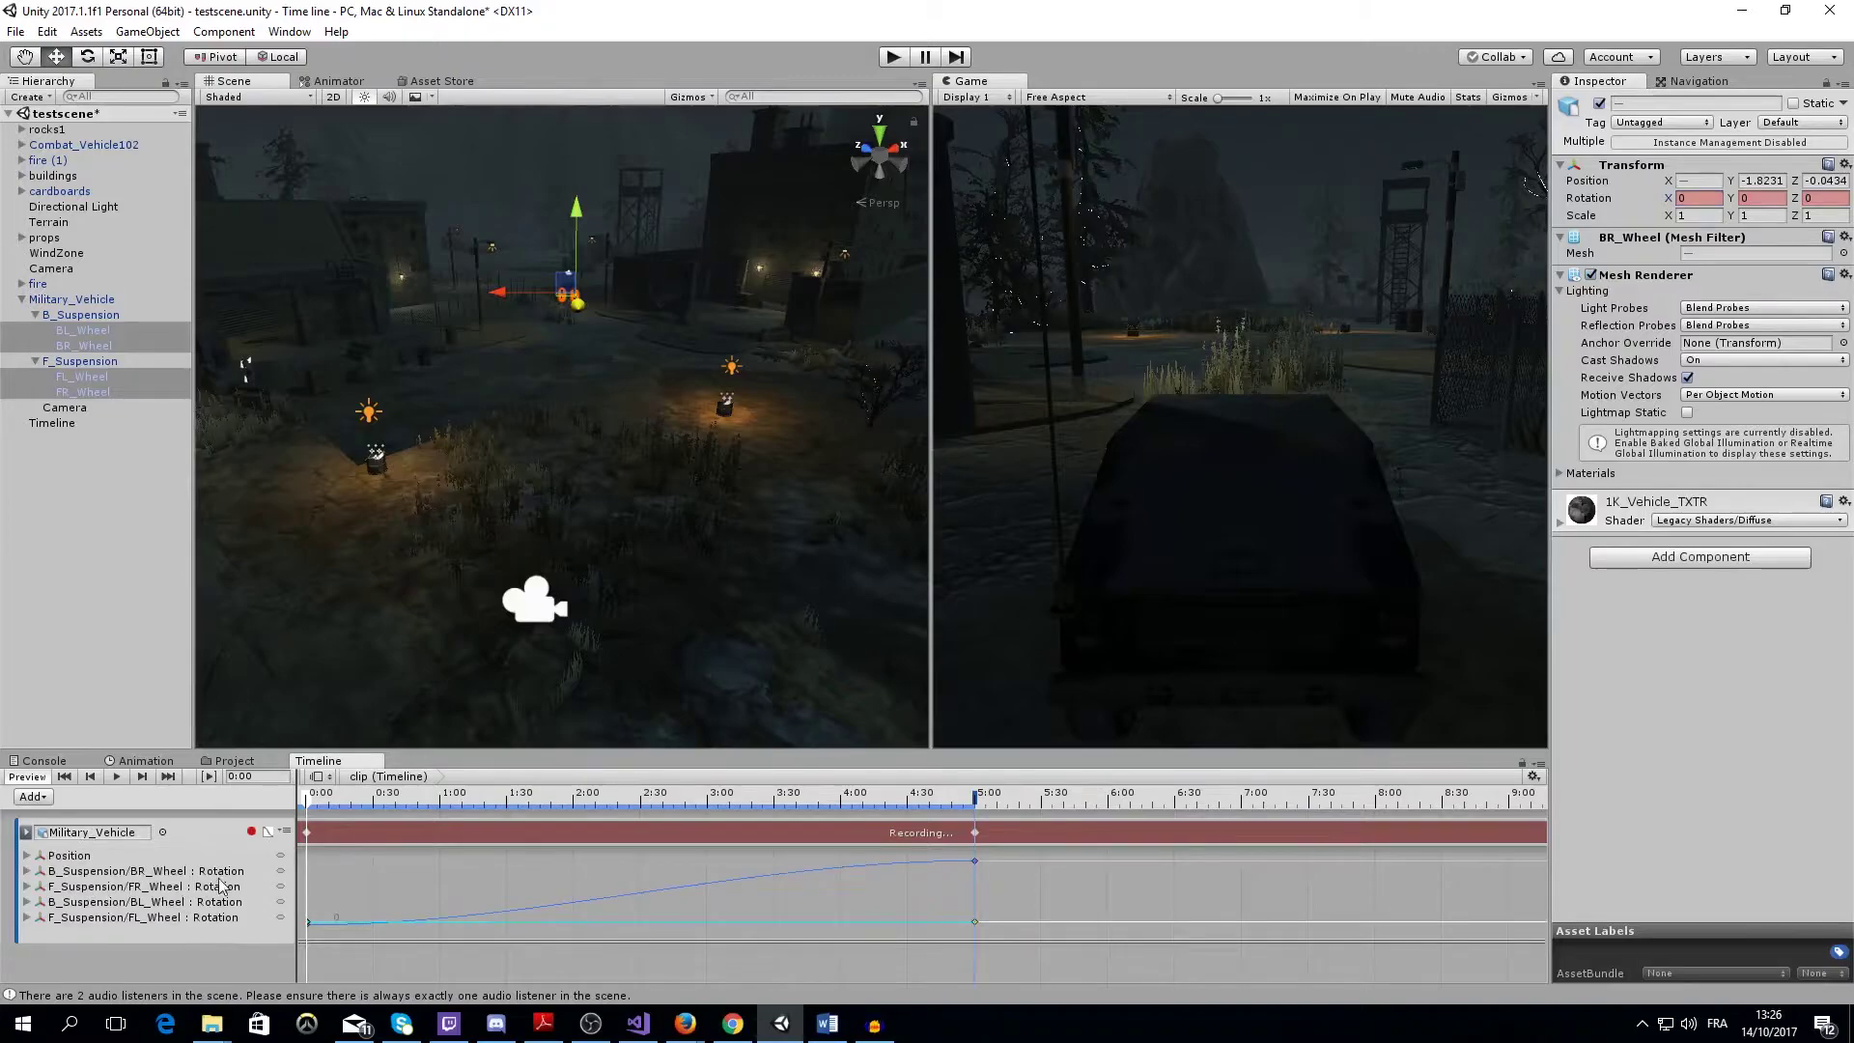
{"action": "left_click_drag", "start_coordinate": [309, 800], "coordinate": [980, 805]}
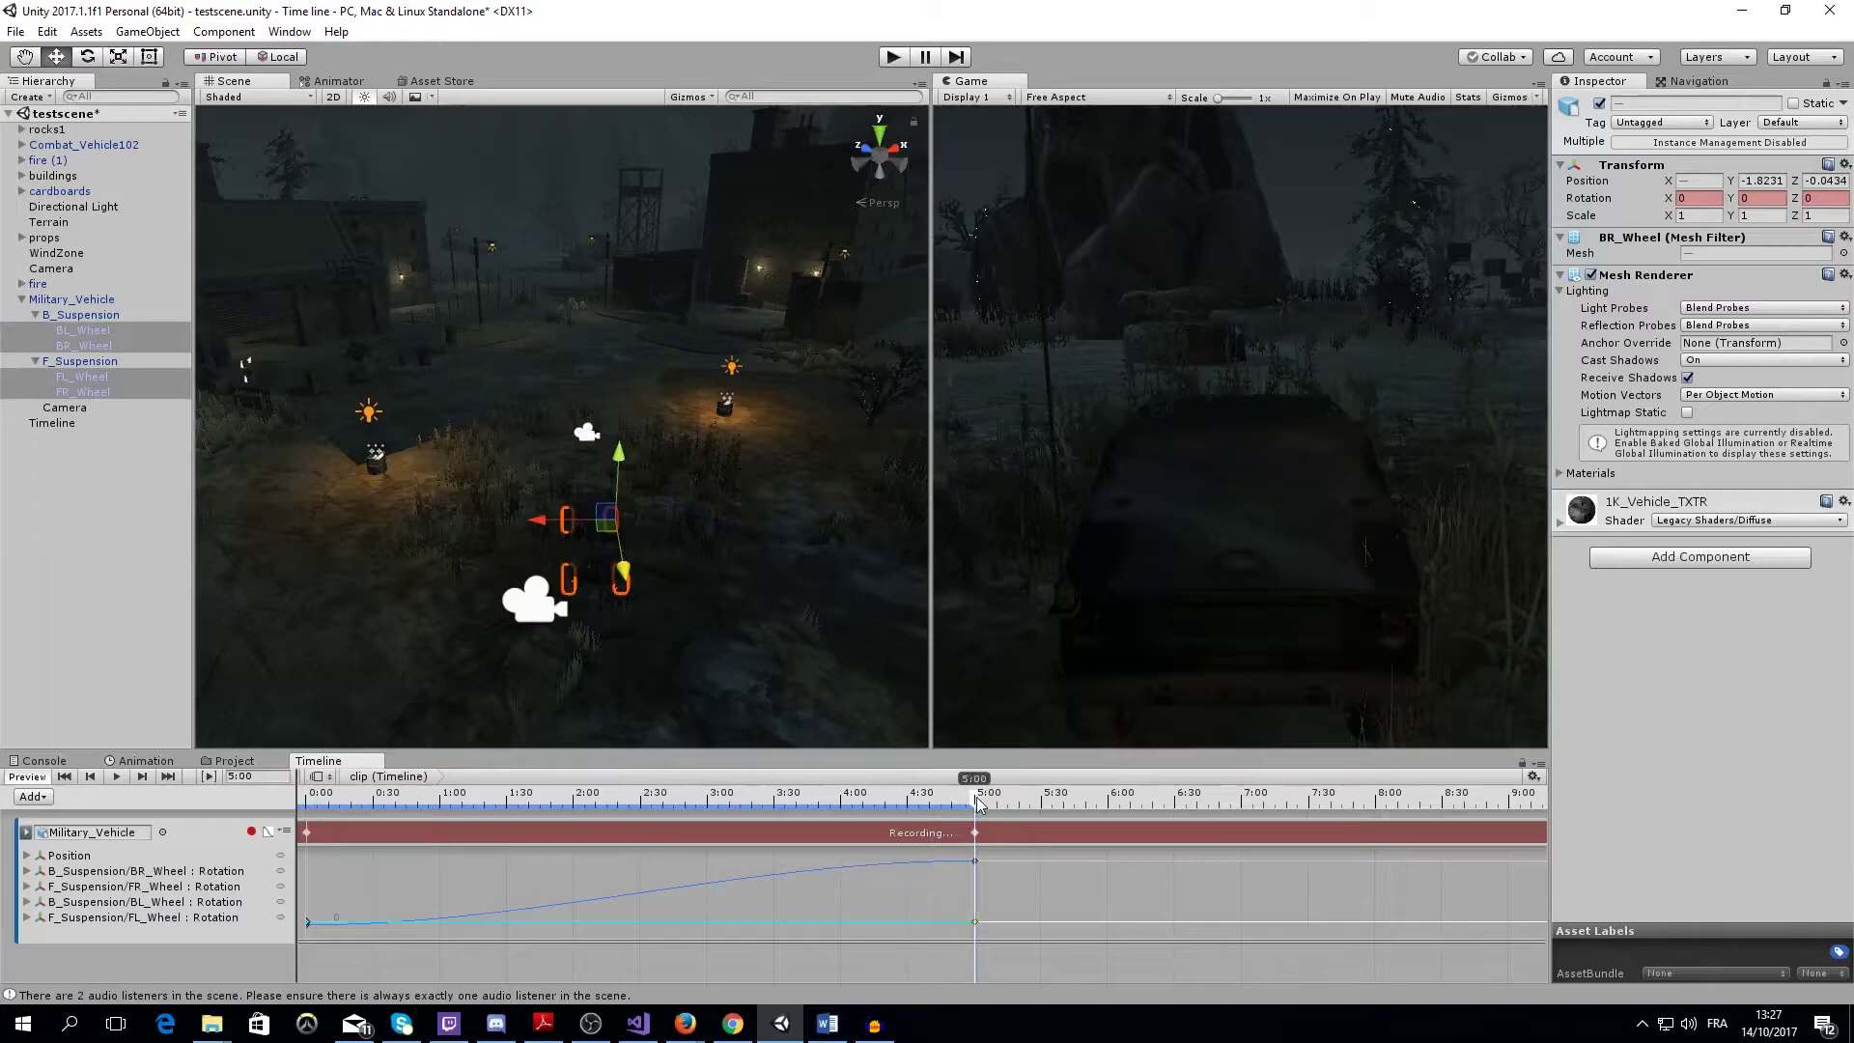
{"action": "left_click", "coordinate": [1706, 199]}
{"action": "type", "text": "99999"}
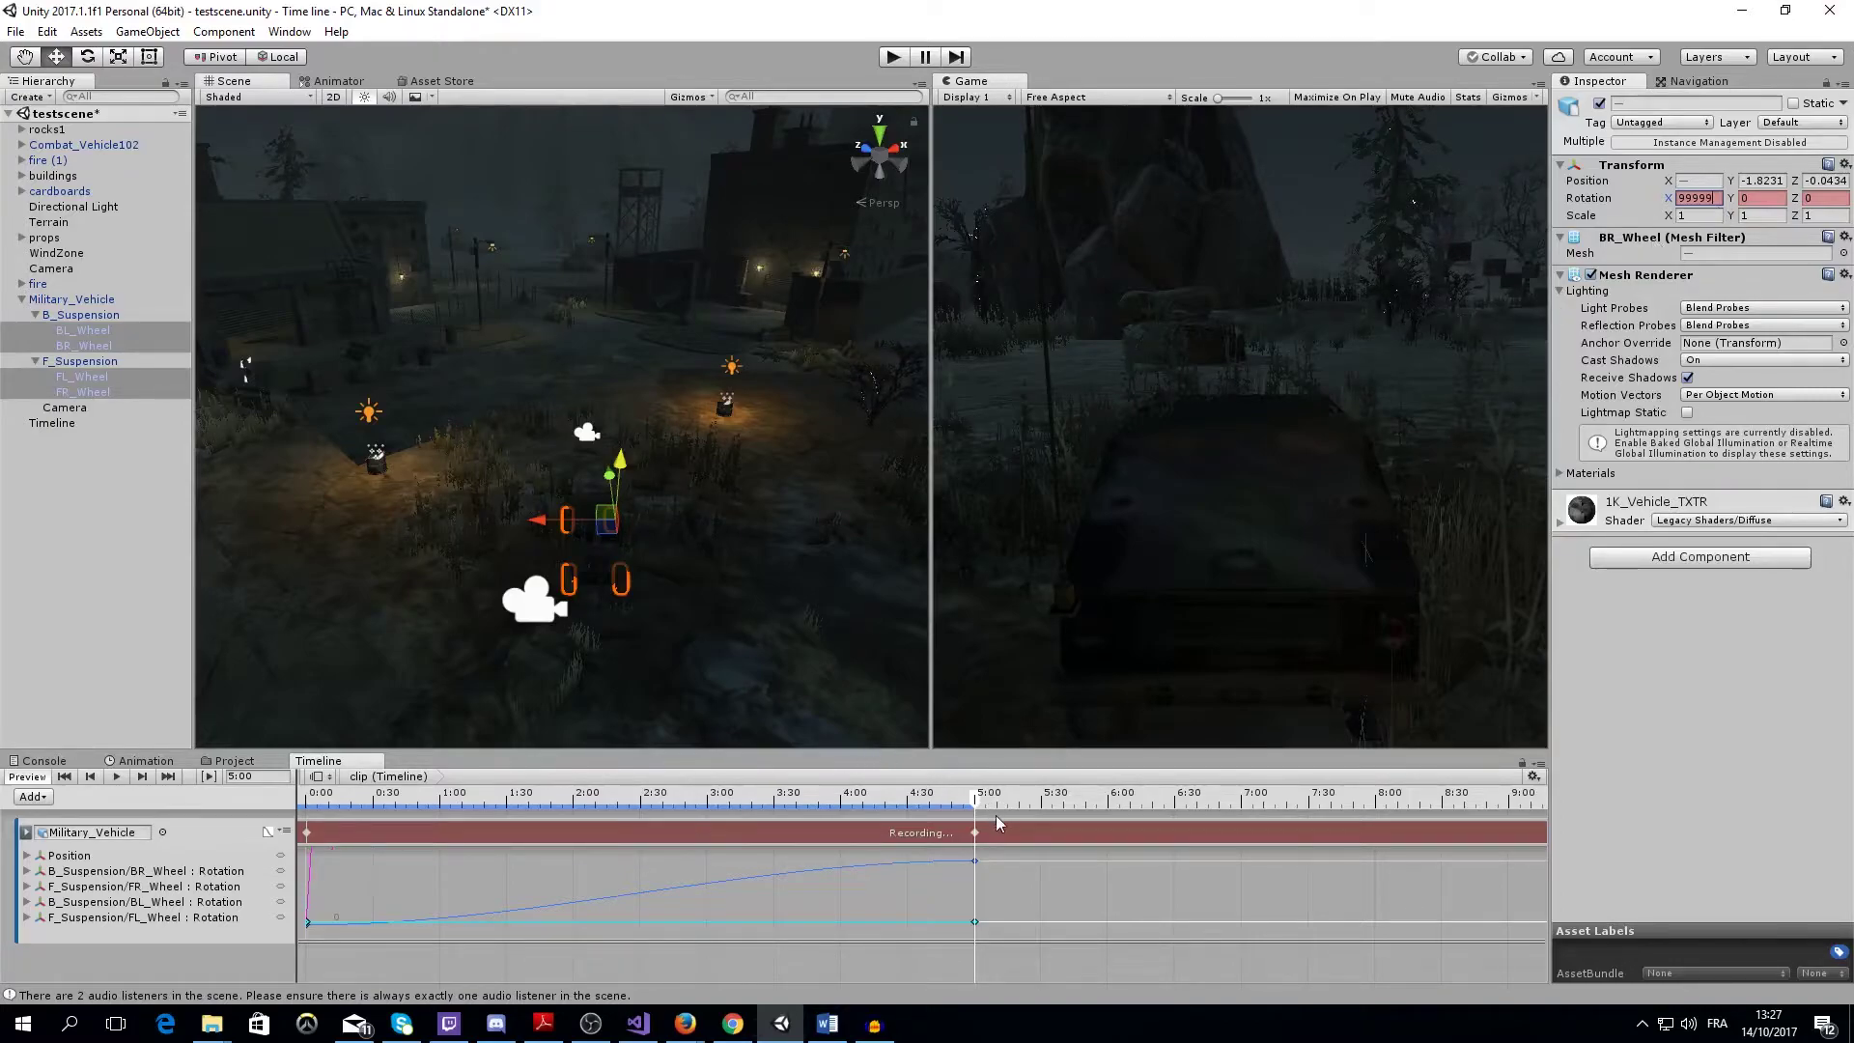
{"action": "left_click_drag", "start_coordinate": [974, 802], "coordinate": [303, 806]}
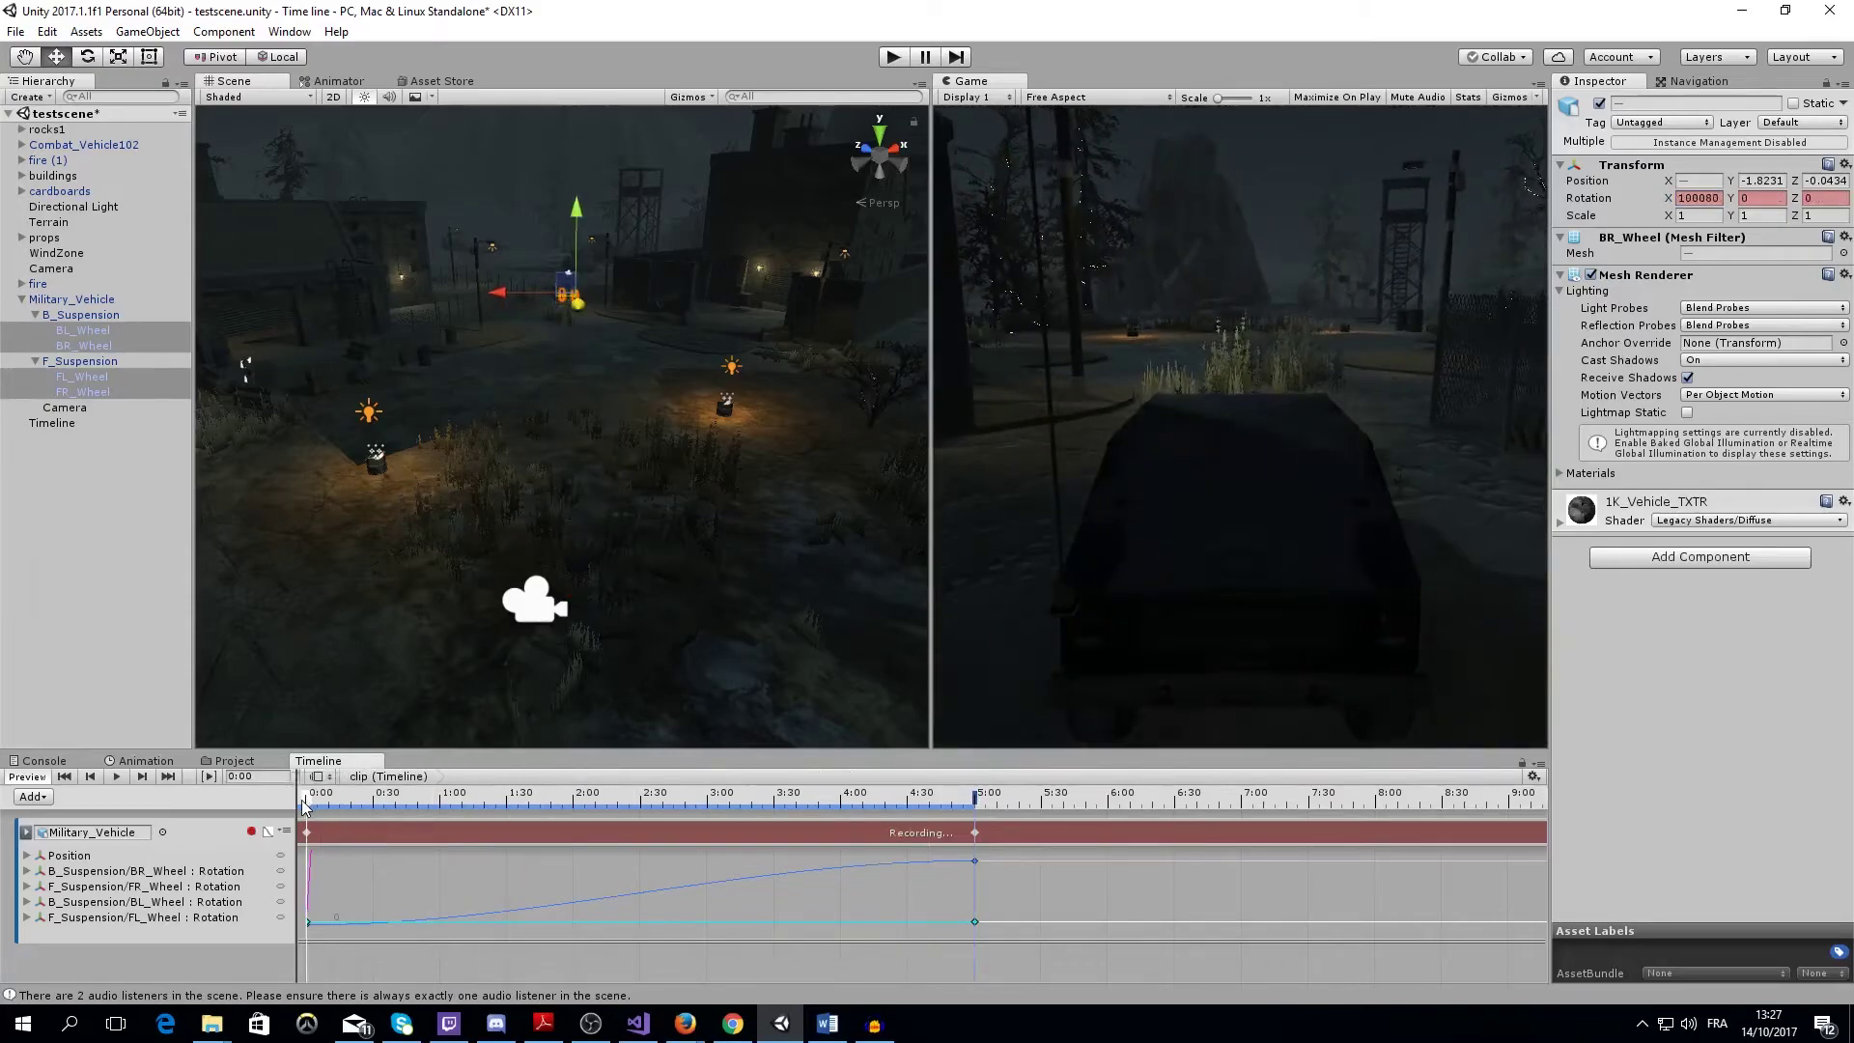
{"action": "left_click", "coordinate": [116, 776]}
Convert the vehicle track to a Recorded clip and set its Post-Extrapolate to Ping Pong
{"action": "right_click", "coordinate": [514, 831]}
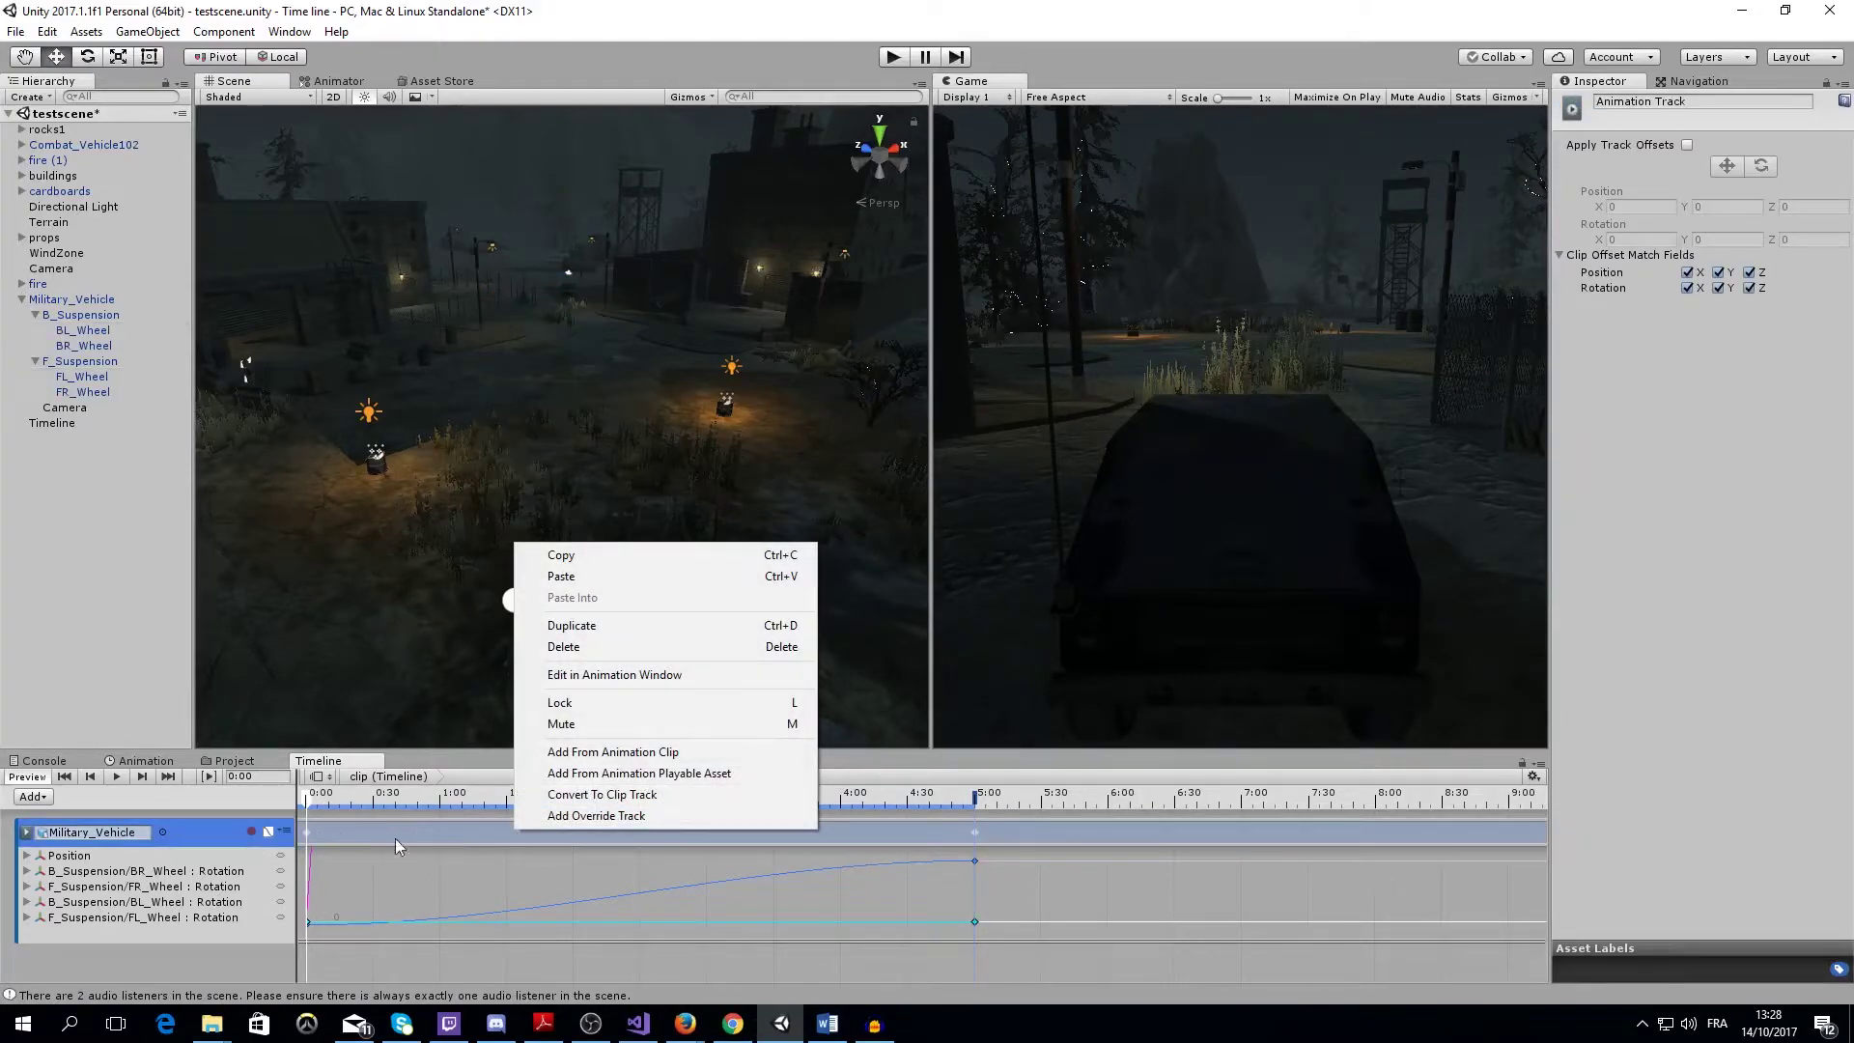
{"action": "left_click", "coordinate": [591, 796]}
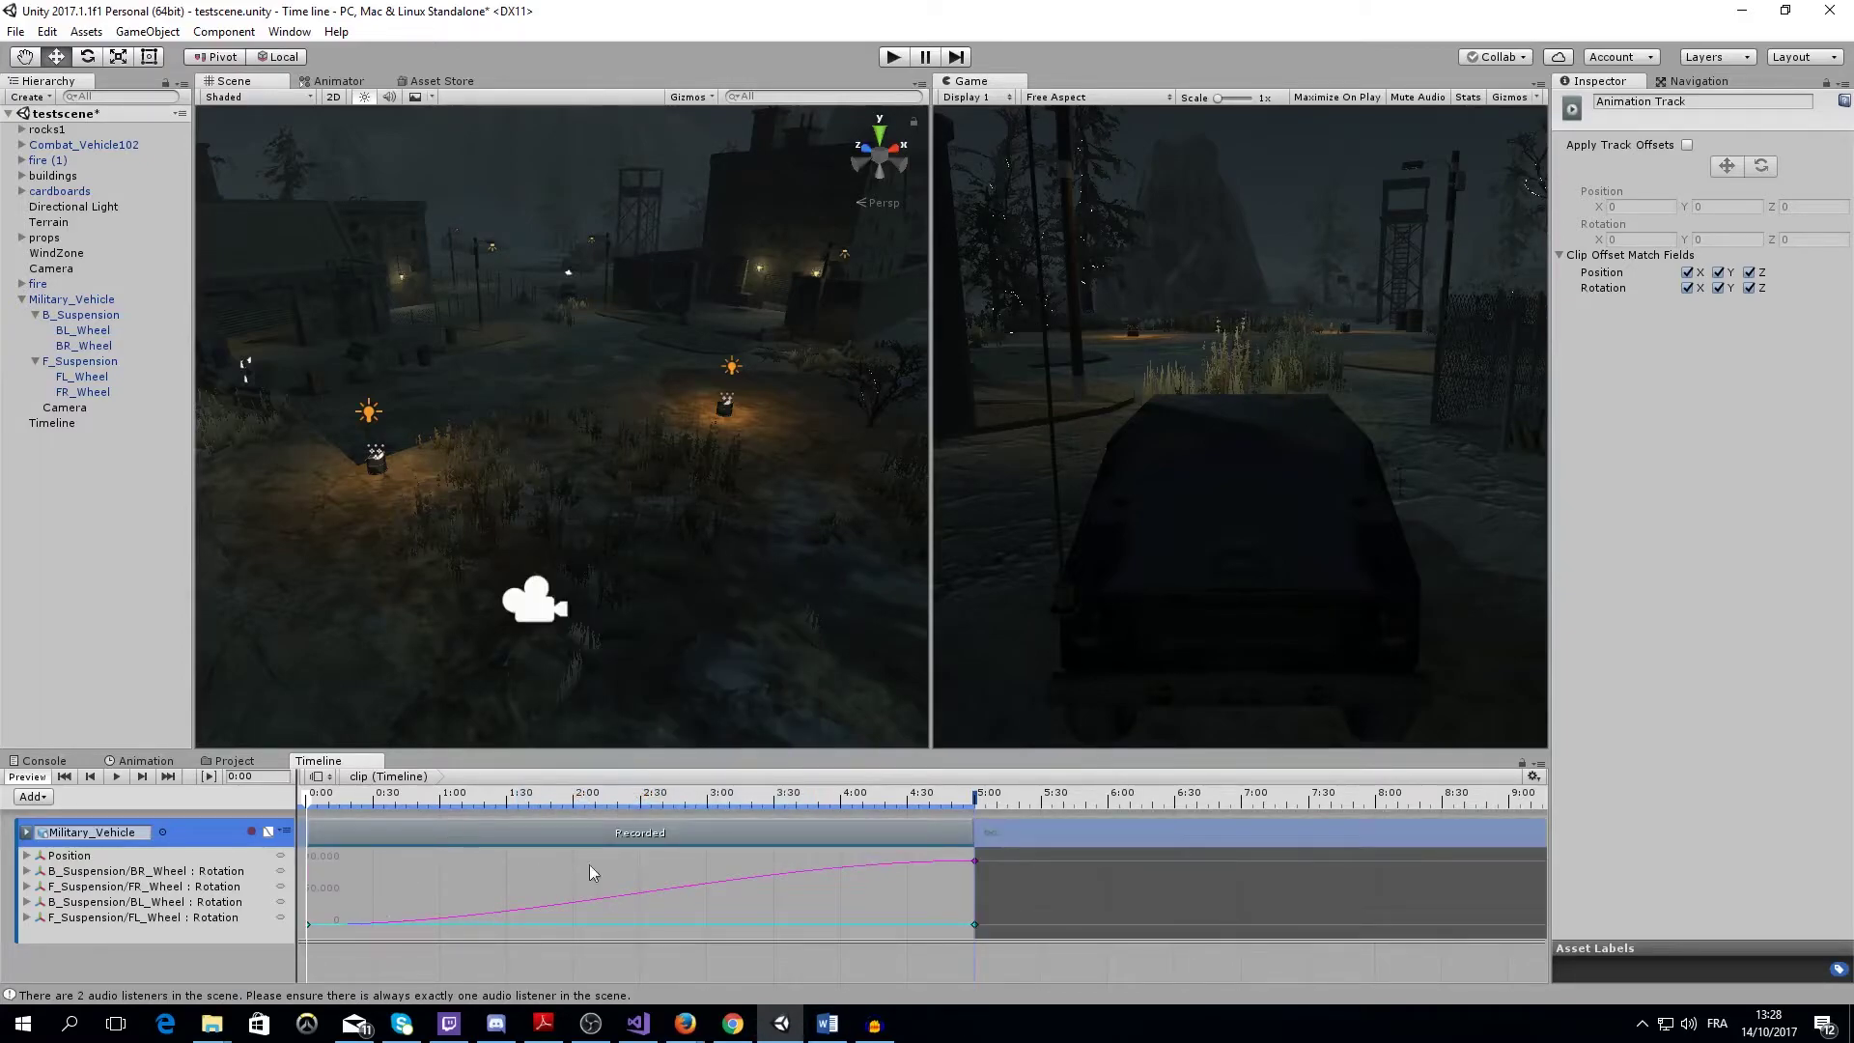
{"action": "left_click", "coordinate": [629, 844]}
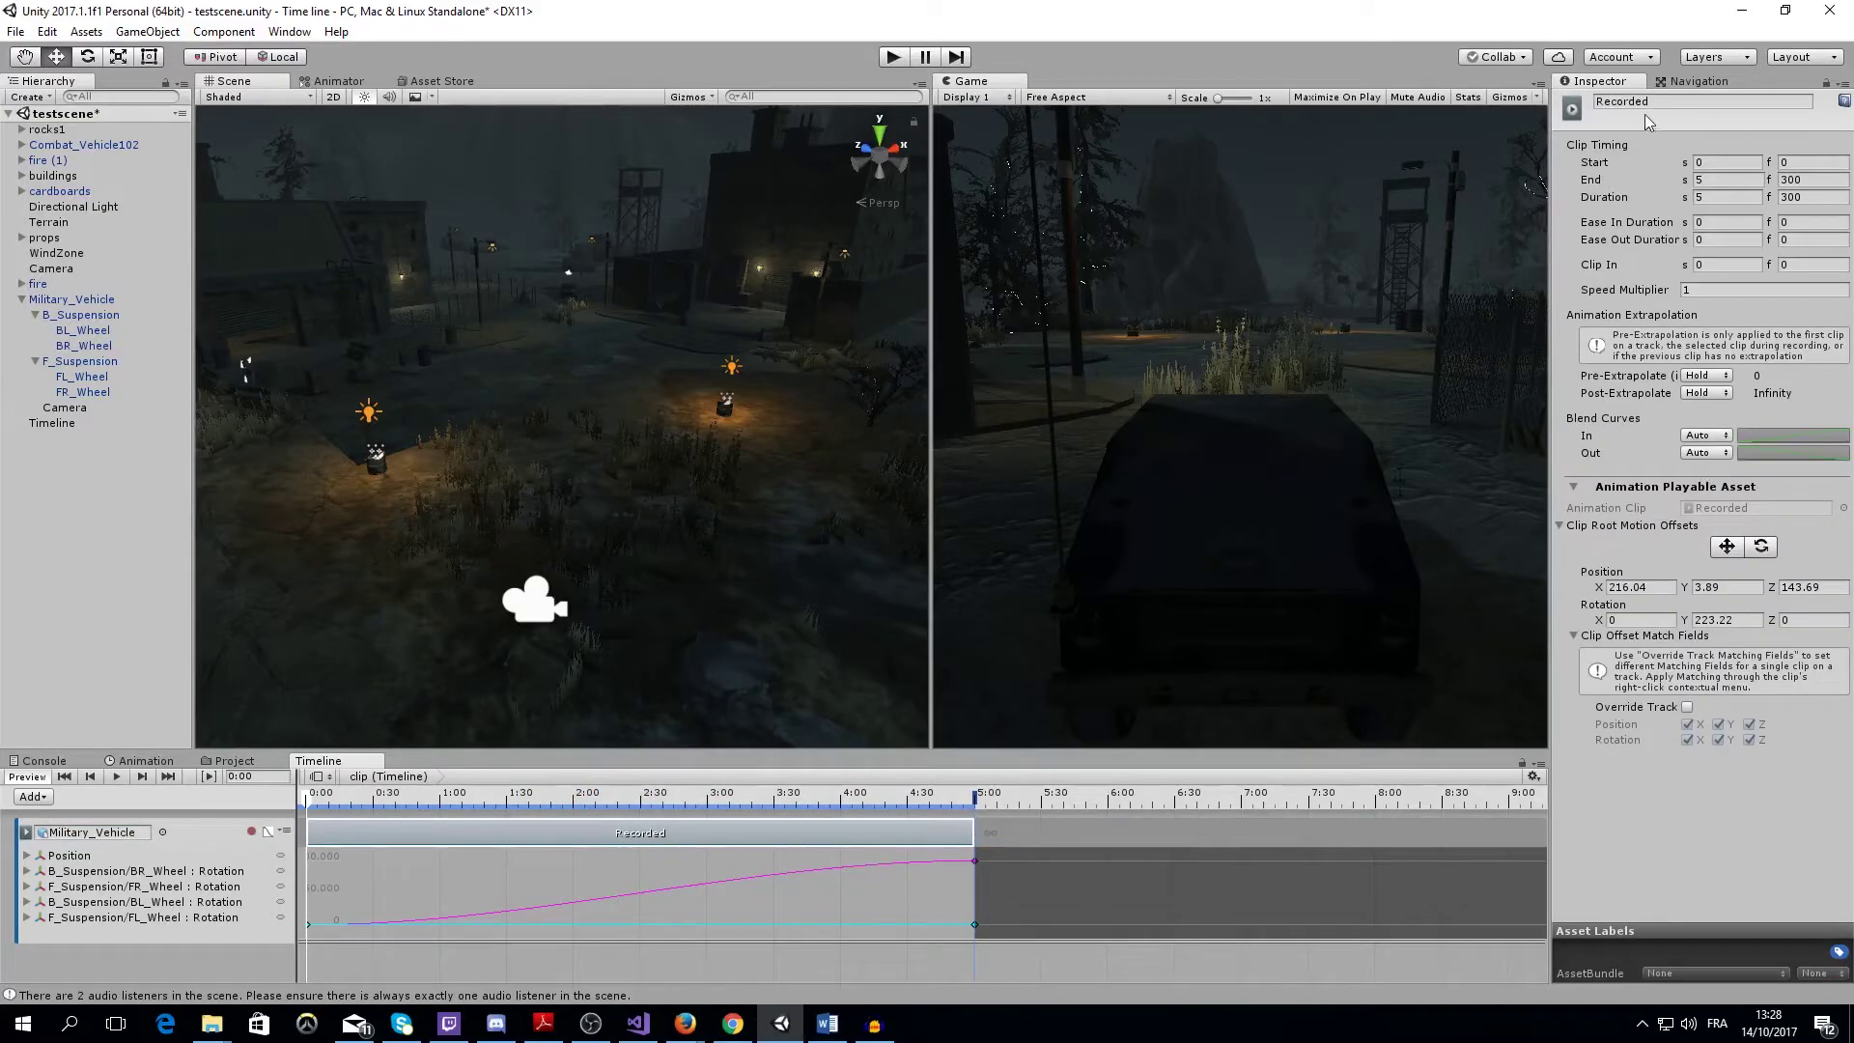
{"action": "left_click", "coordinate": [1719, 105]}
{"action": "left_click", "coordinate": [1715, 395]}
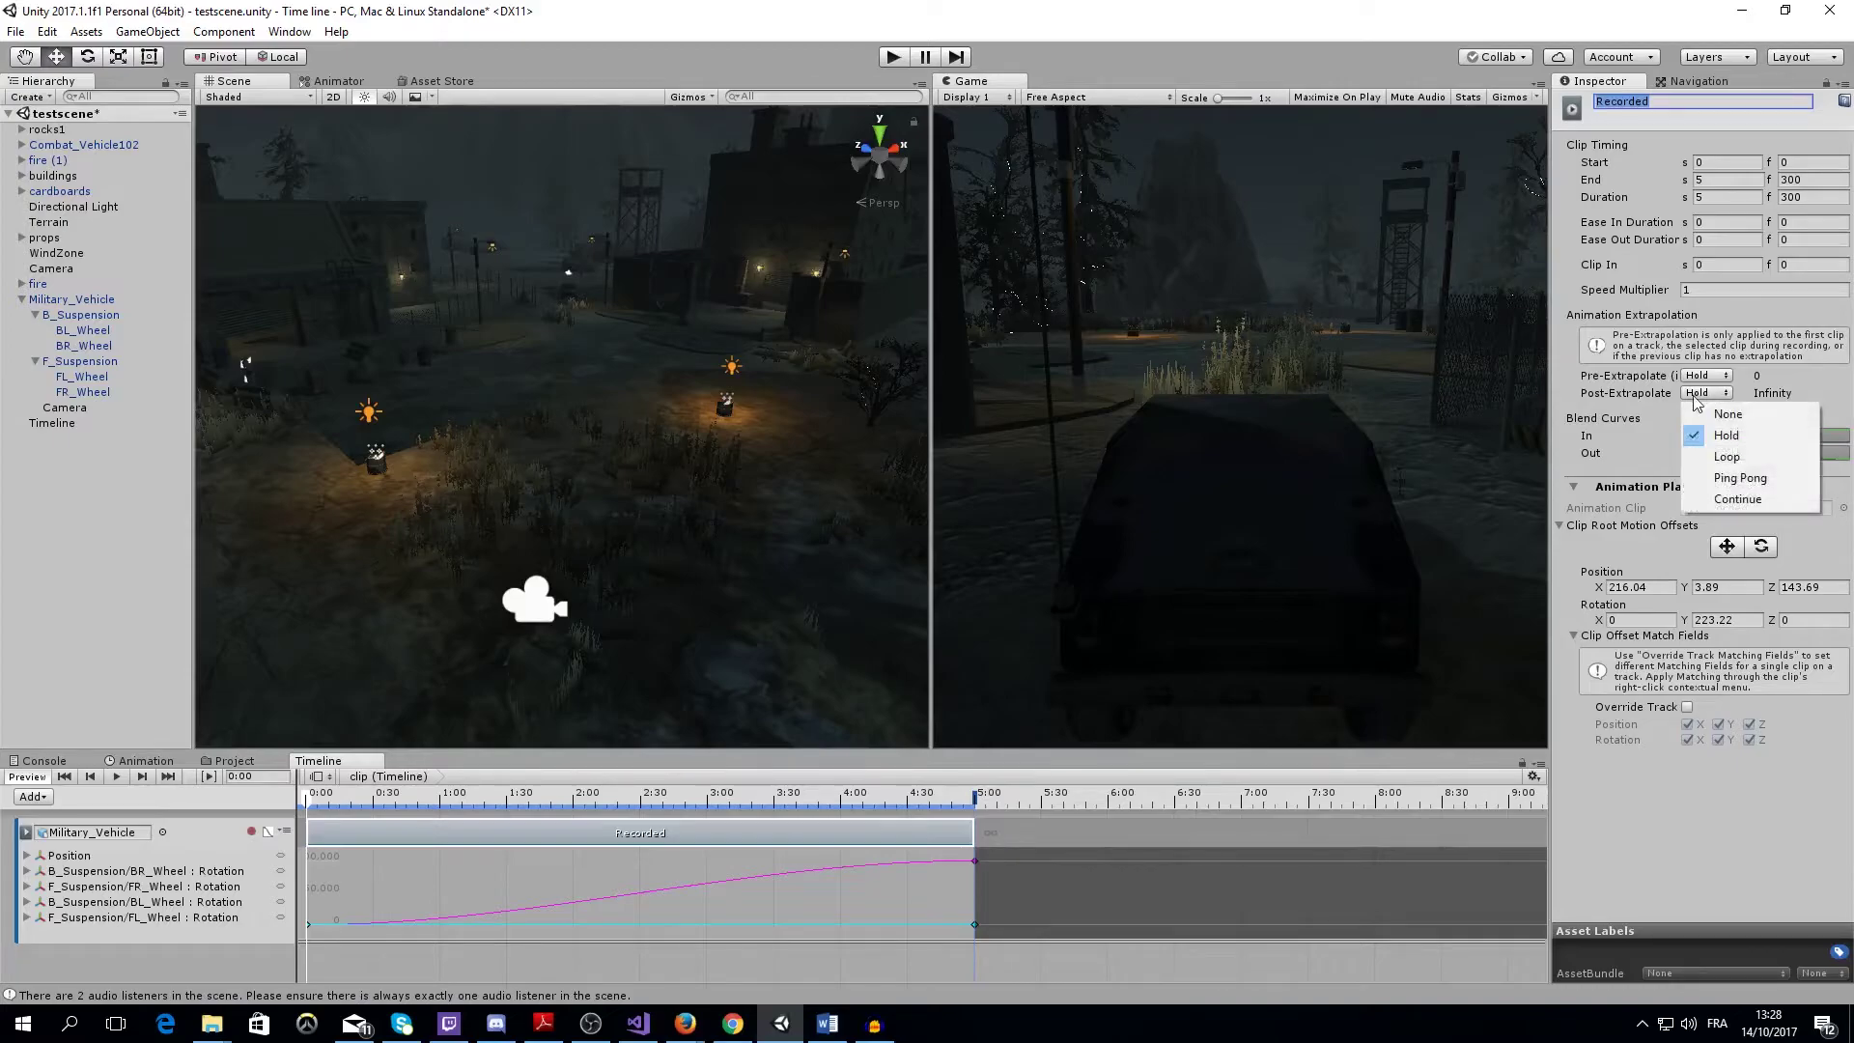
{"action": "left_click", "coordinate": [1743, 478]}
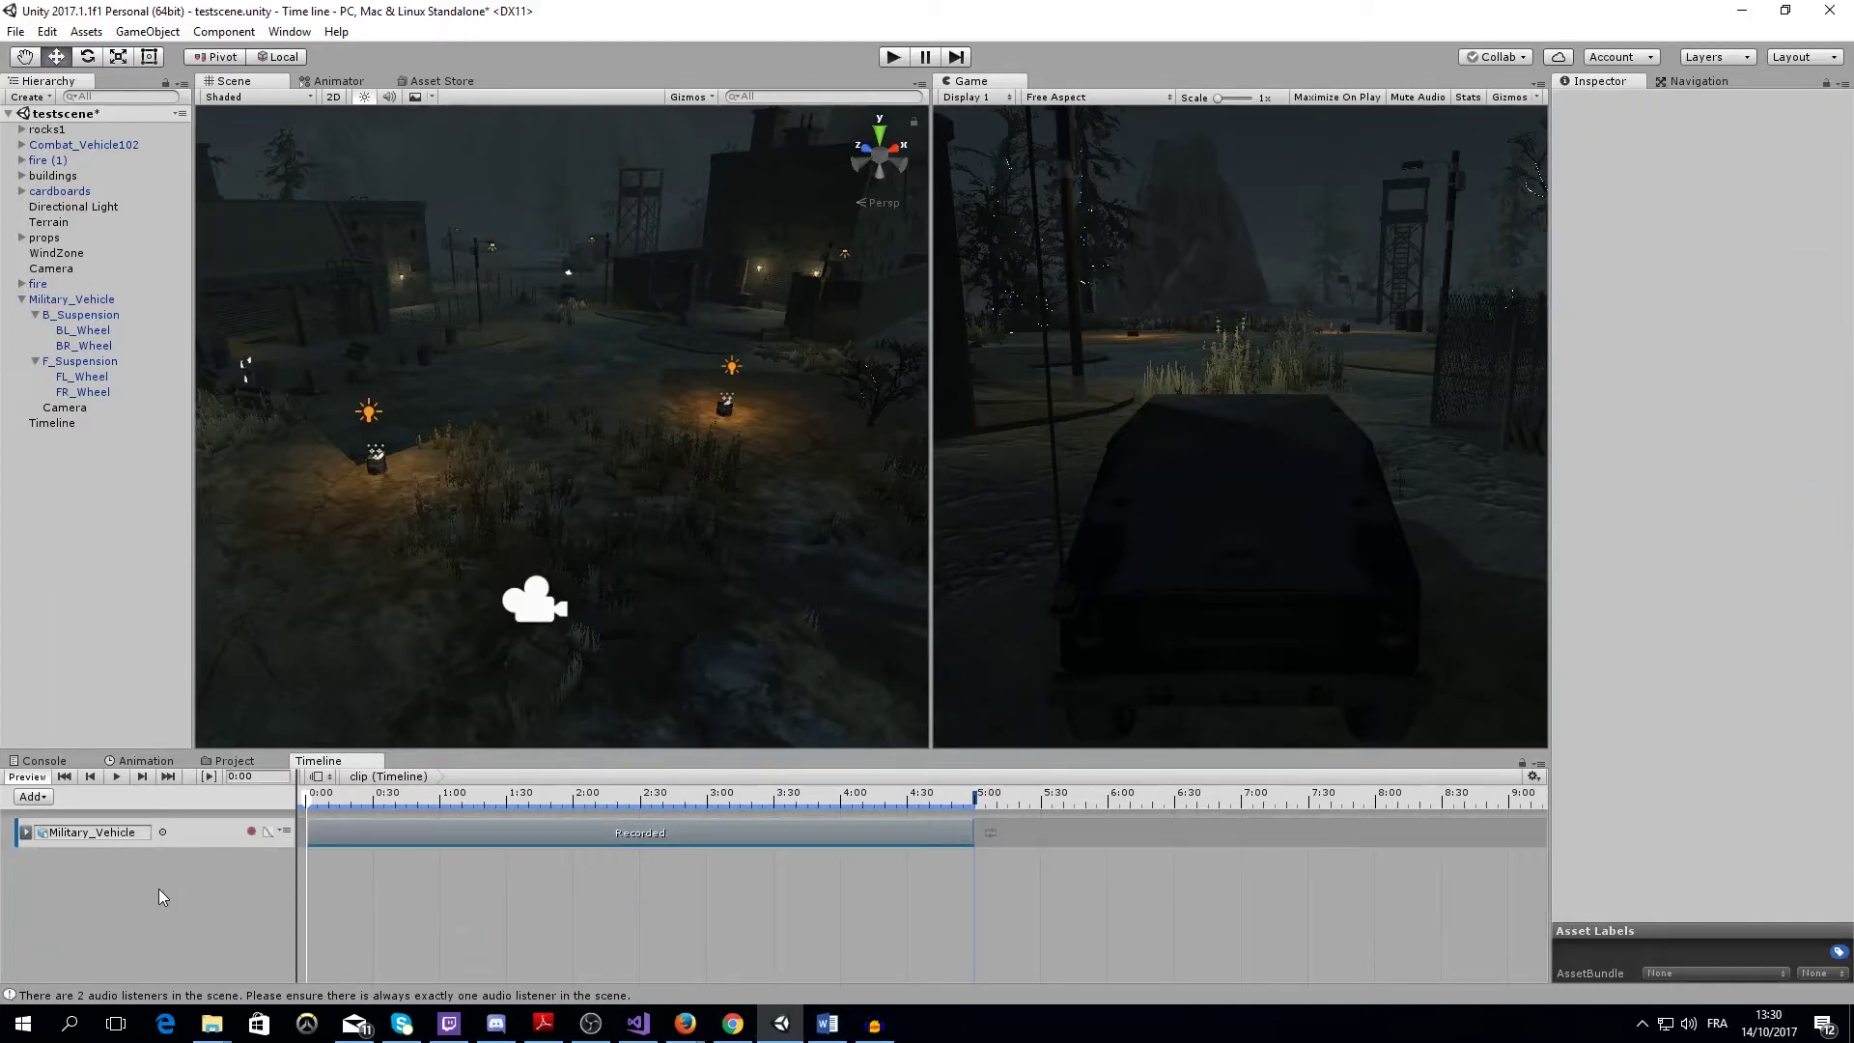
Add a track group named Vehicules and move the Military_Vehicle track into it
{"action": "right_click", "coordinate": [159, 862]}
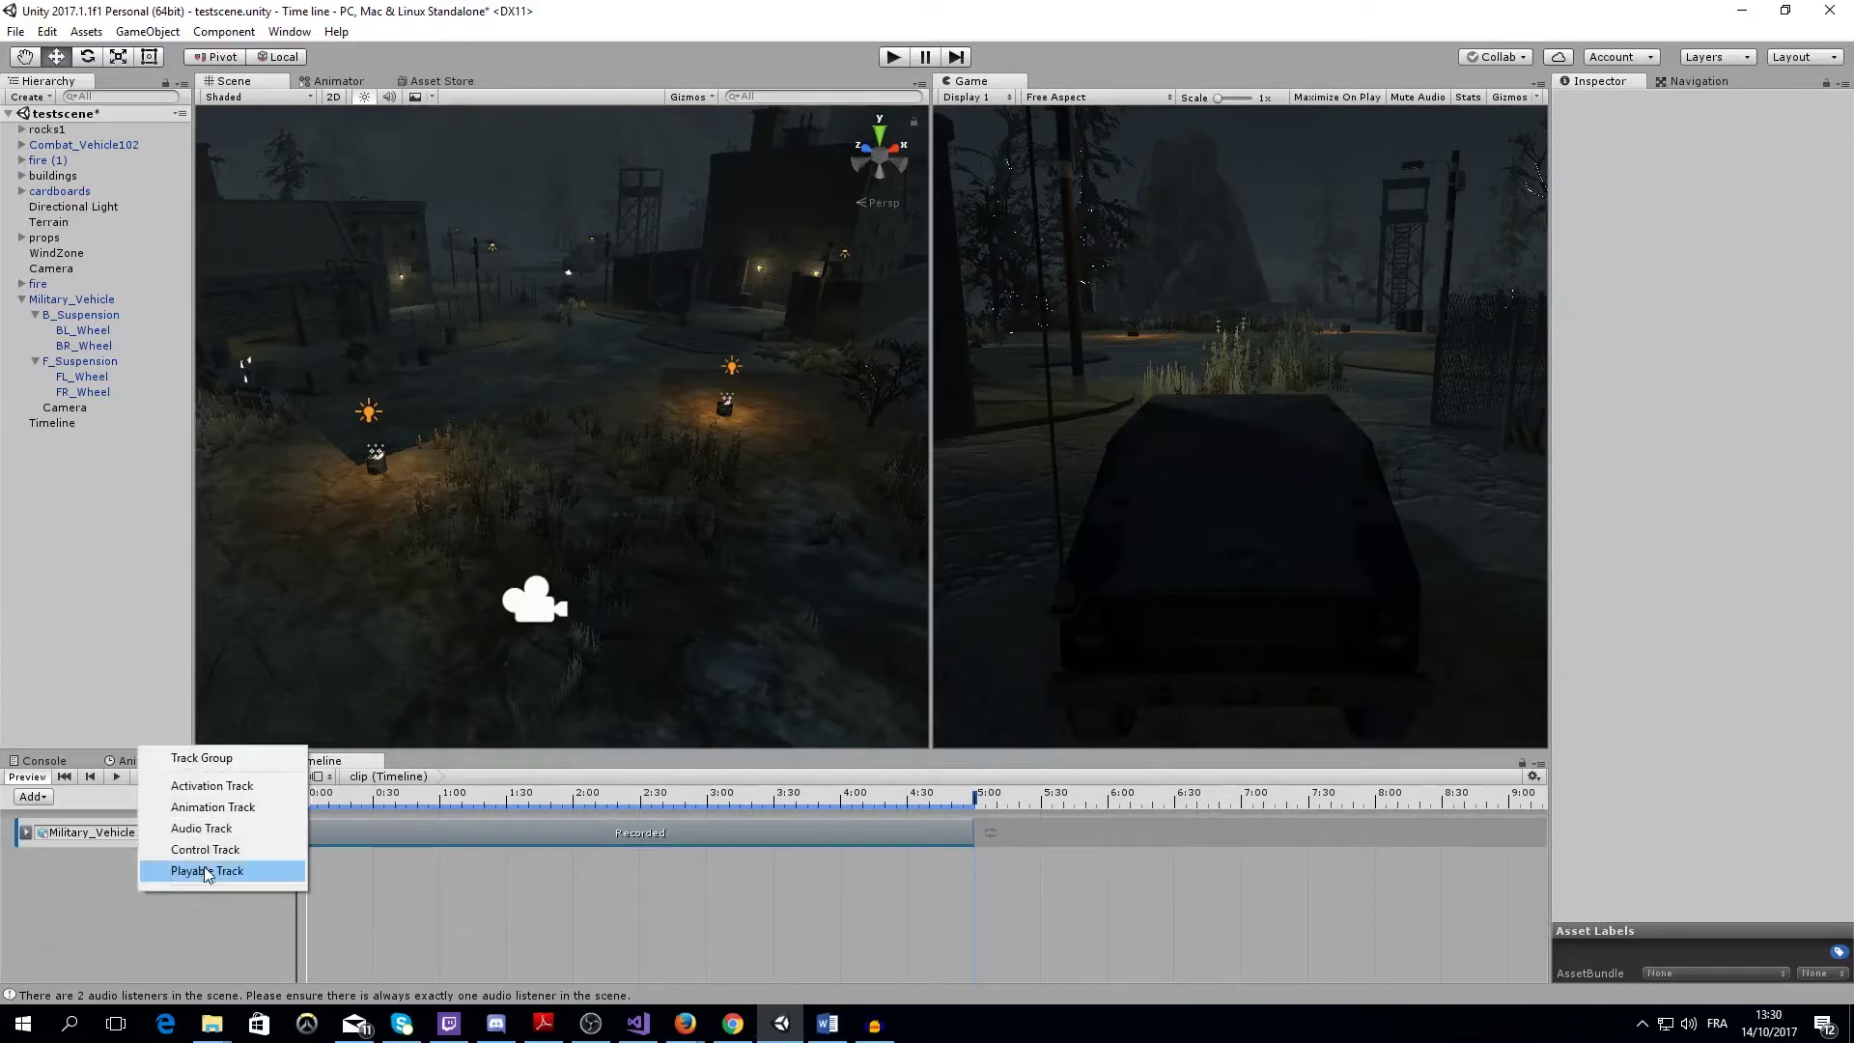
{"action": "left_click", "coordinate": [193, 757]}
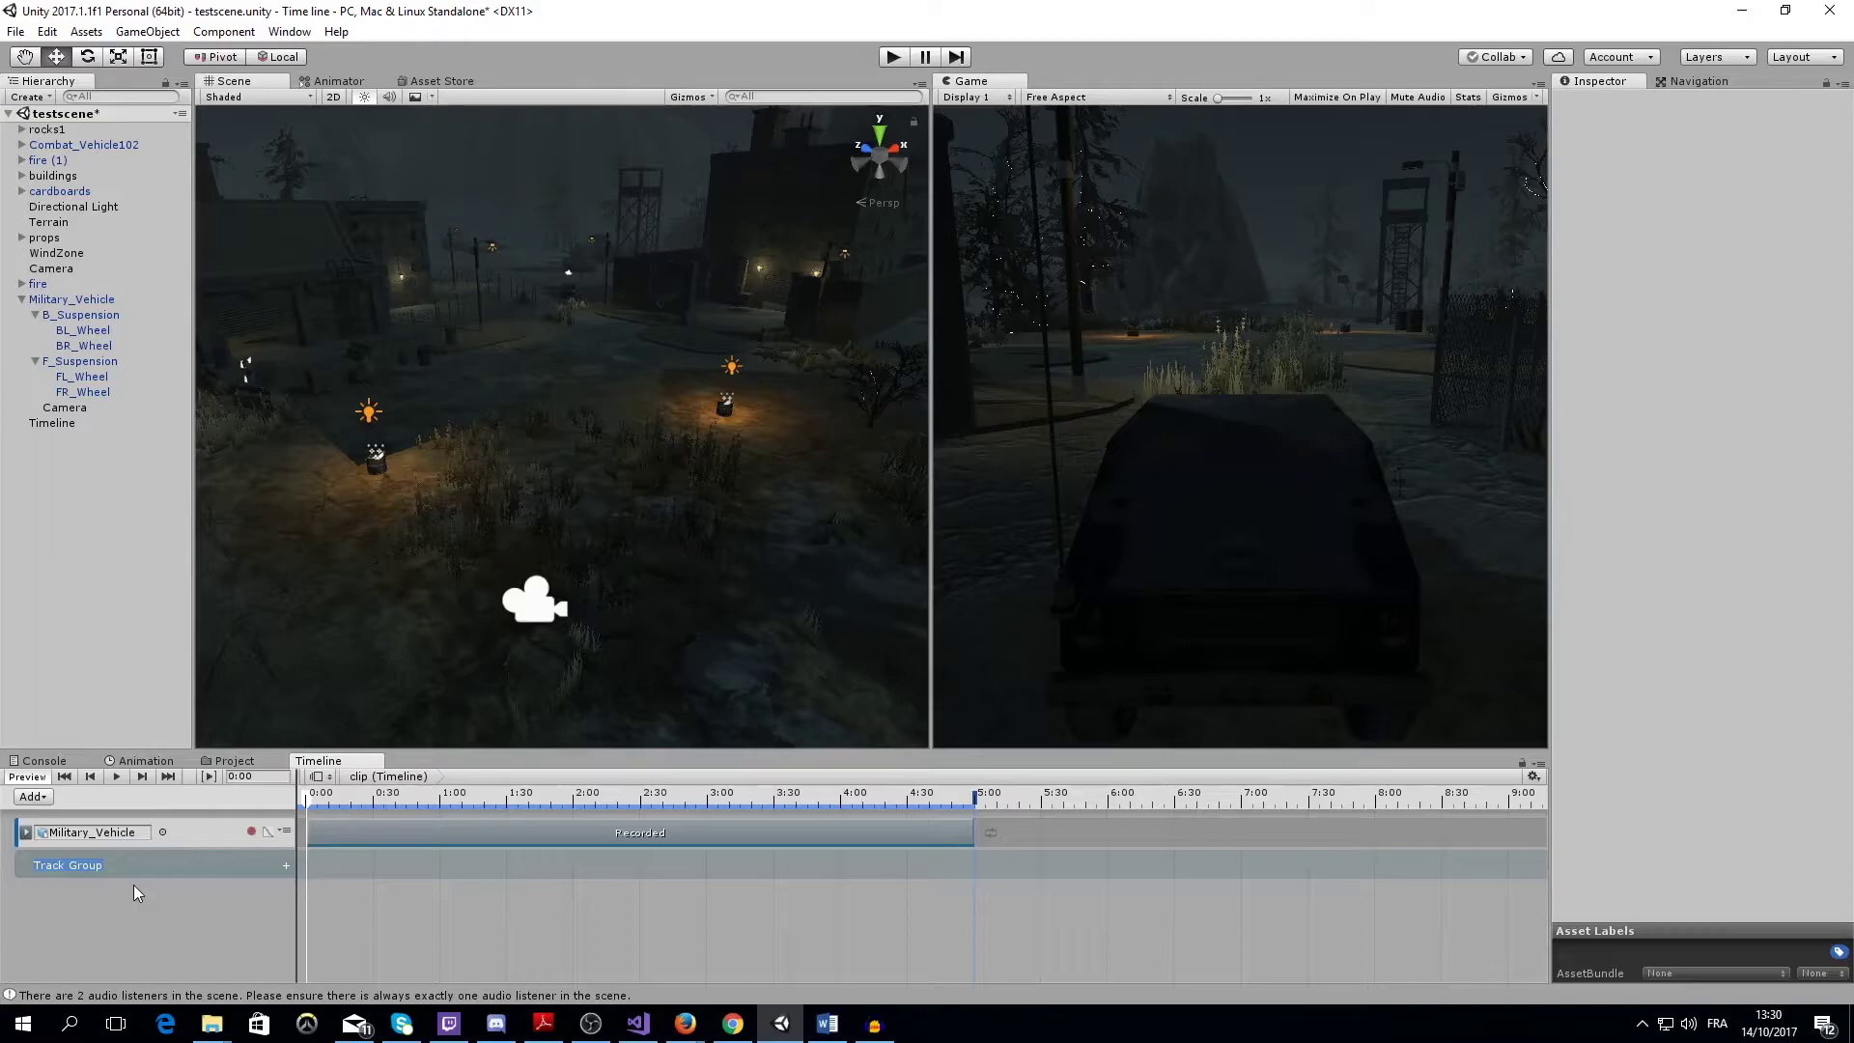
{"action": "type", "text": "Vehicules"}
{"action": "left_click", "coordinate": [187, 833]}
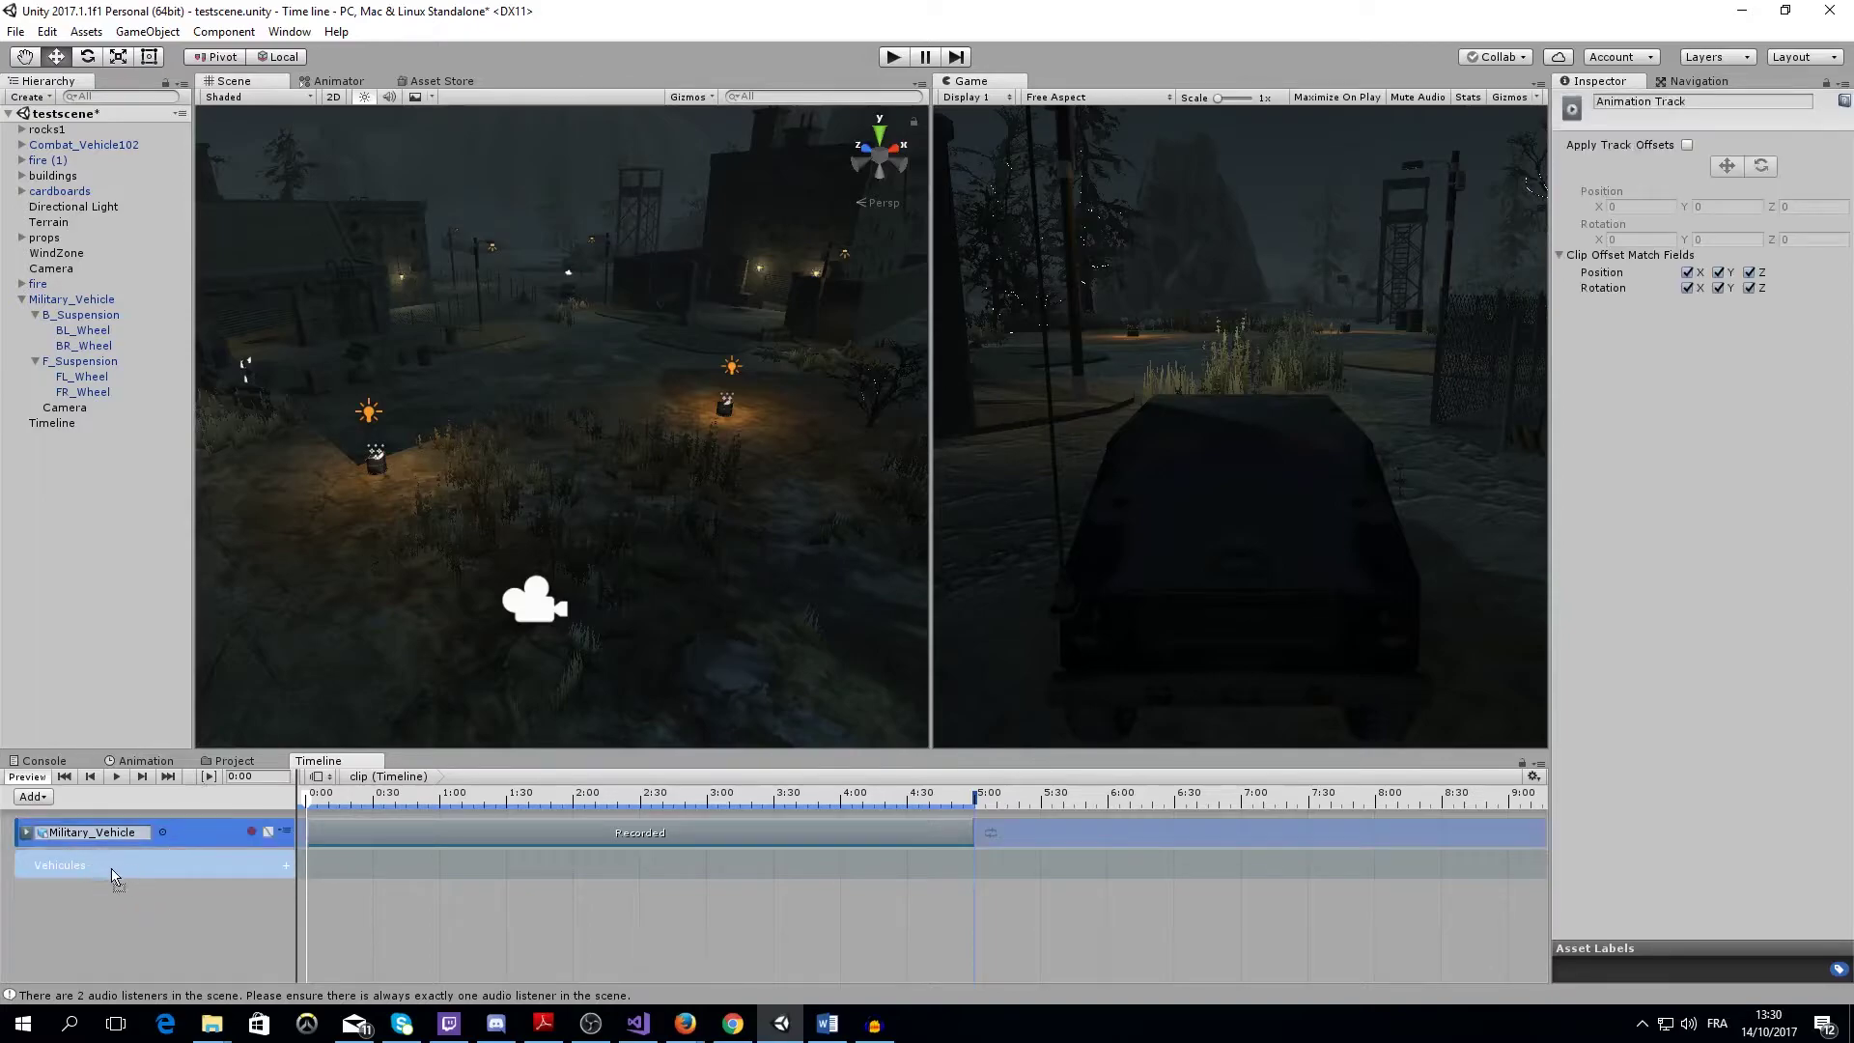
{"action": "left_click_drag", "start_coordinate": [112, 879], "coordinate": [112, 873]}
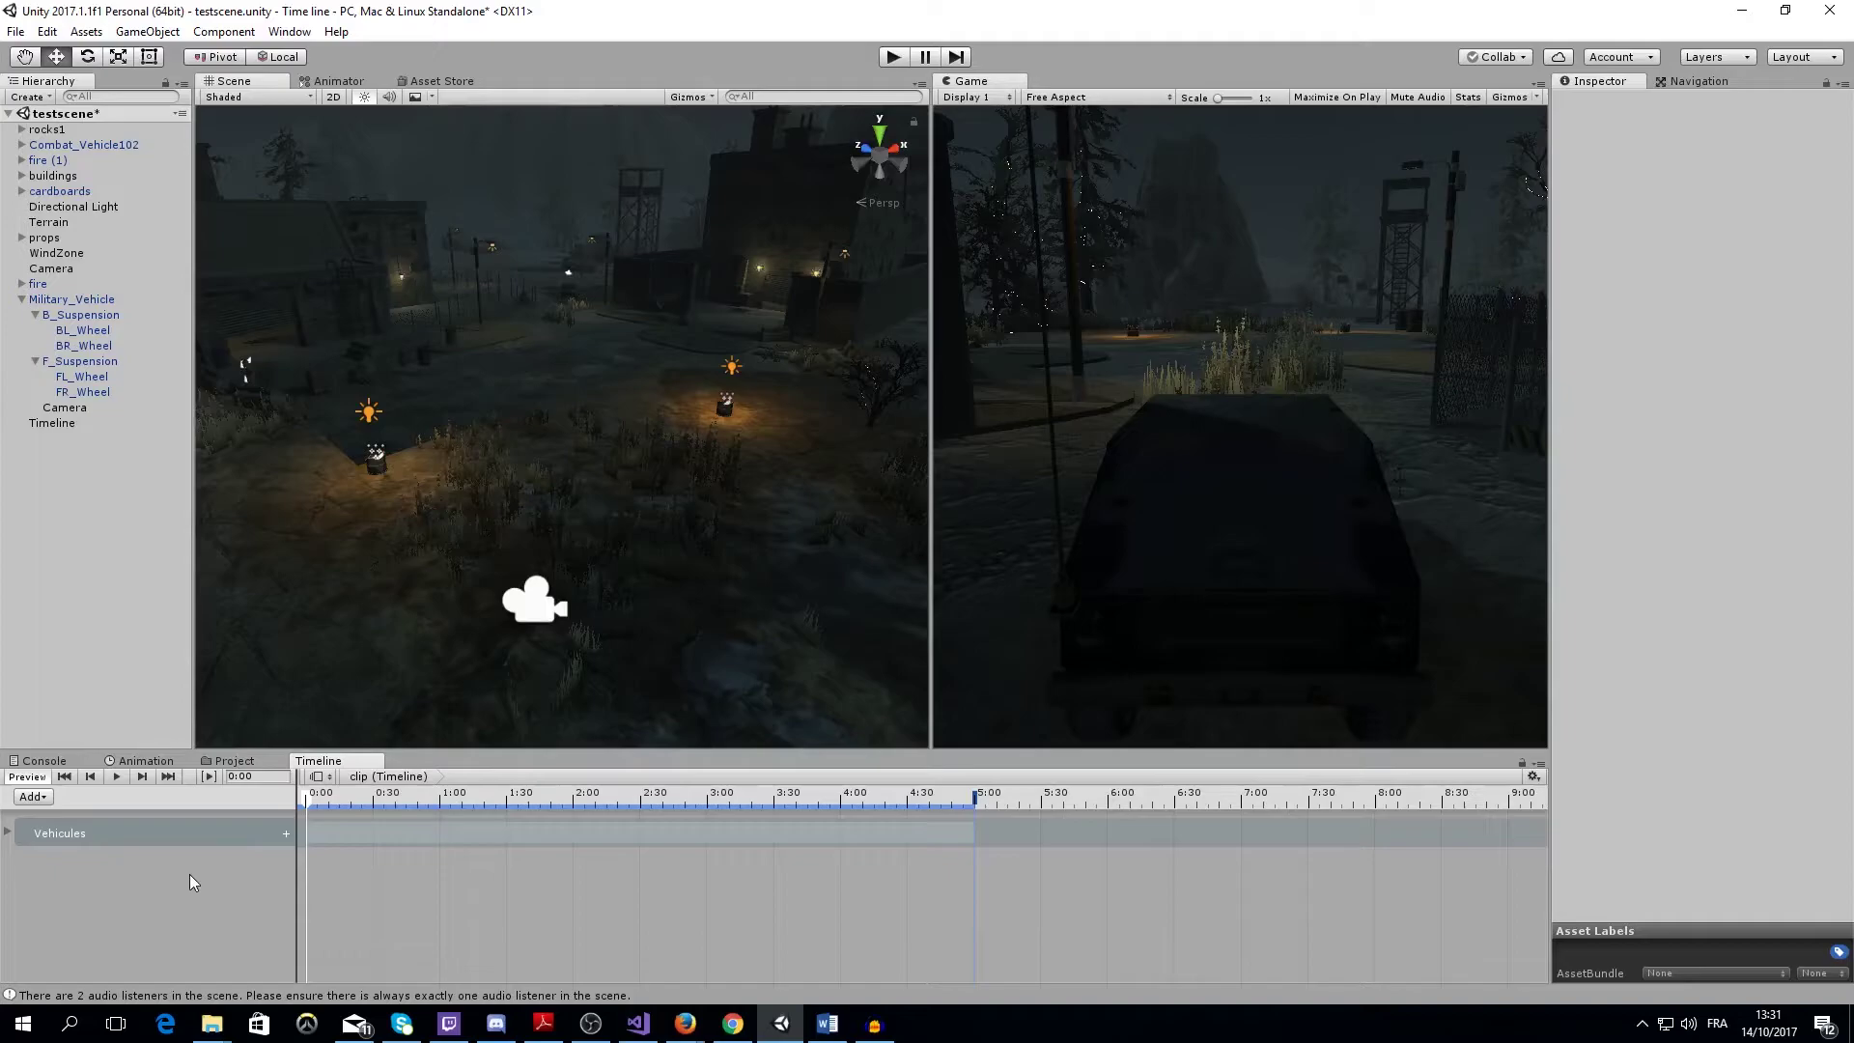
Add an activation track and bind it to the Camera object
{"action": "left_click", "coordinate": [44, 797]}
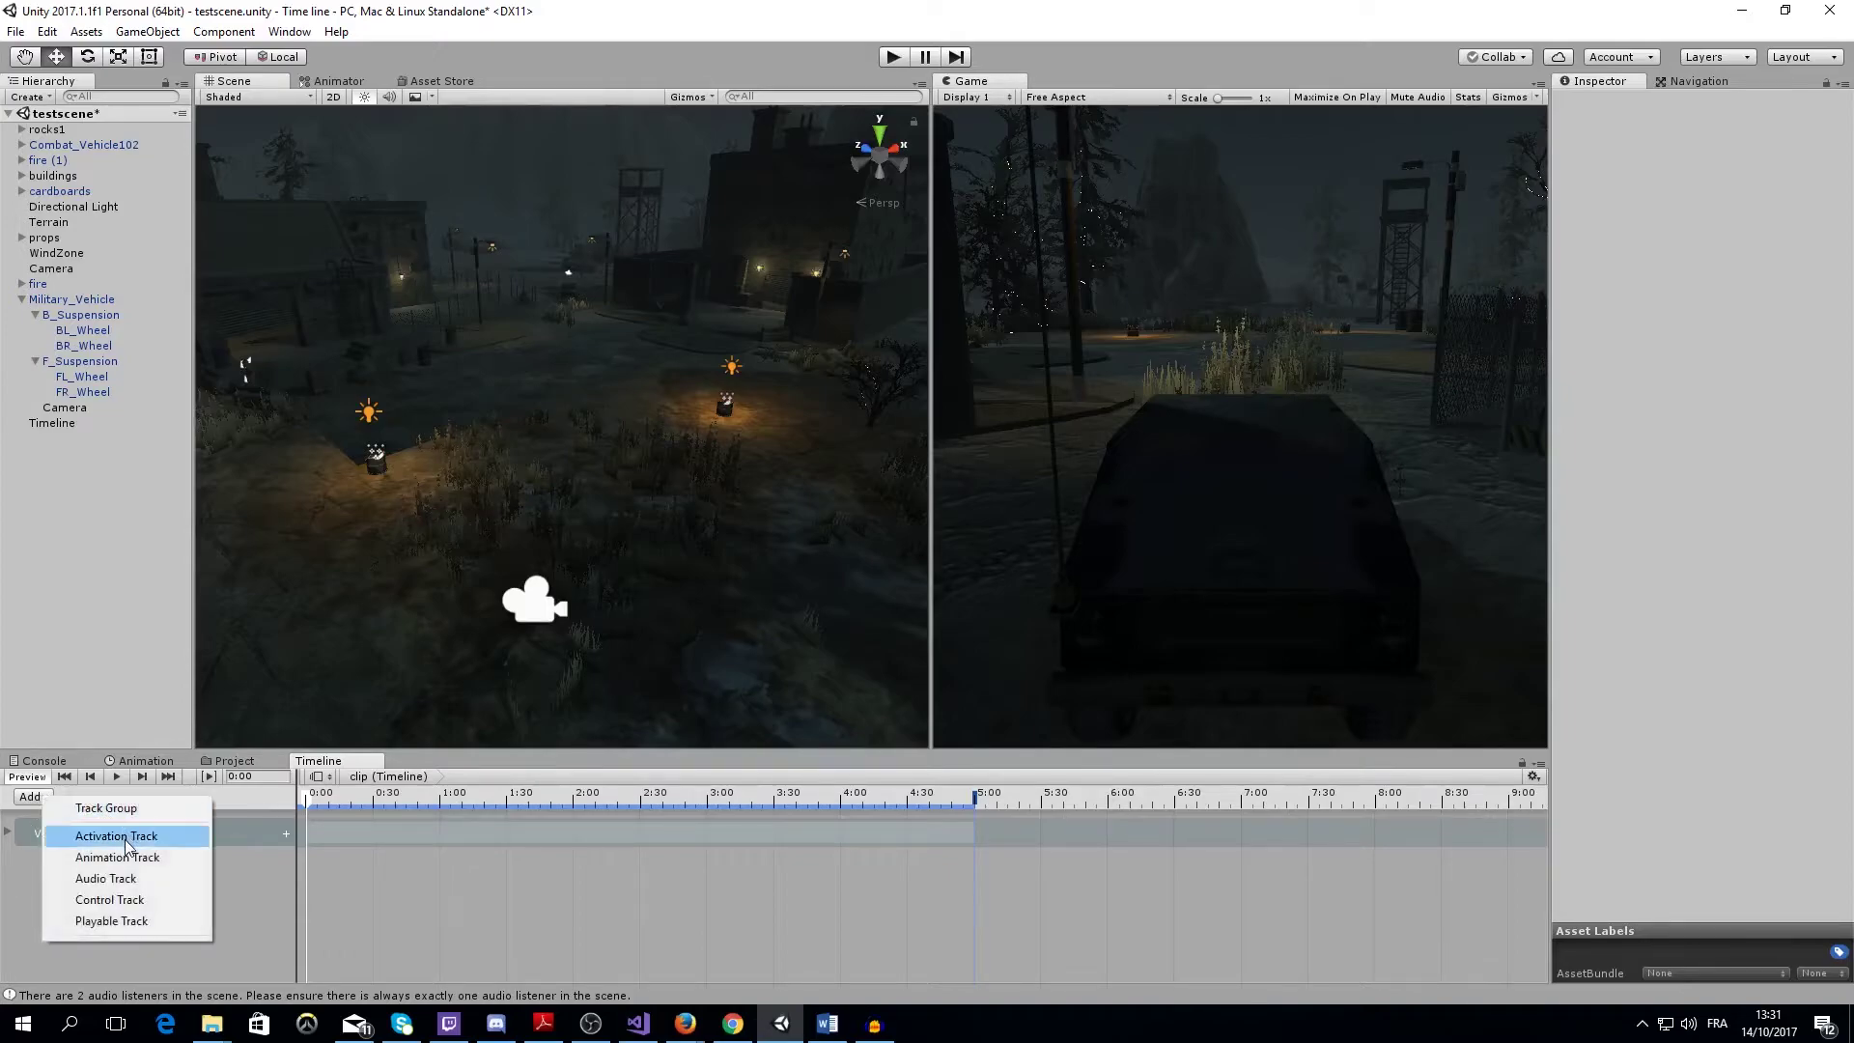
{"action": "left_click", "coordinate": [70, 837]}
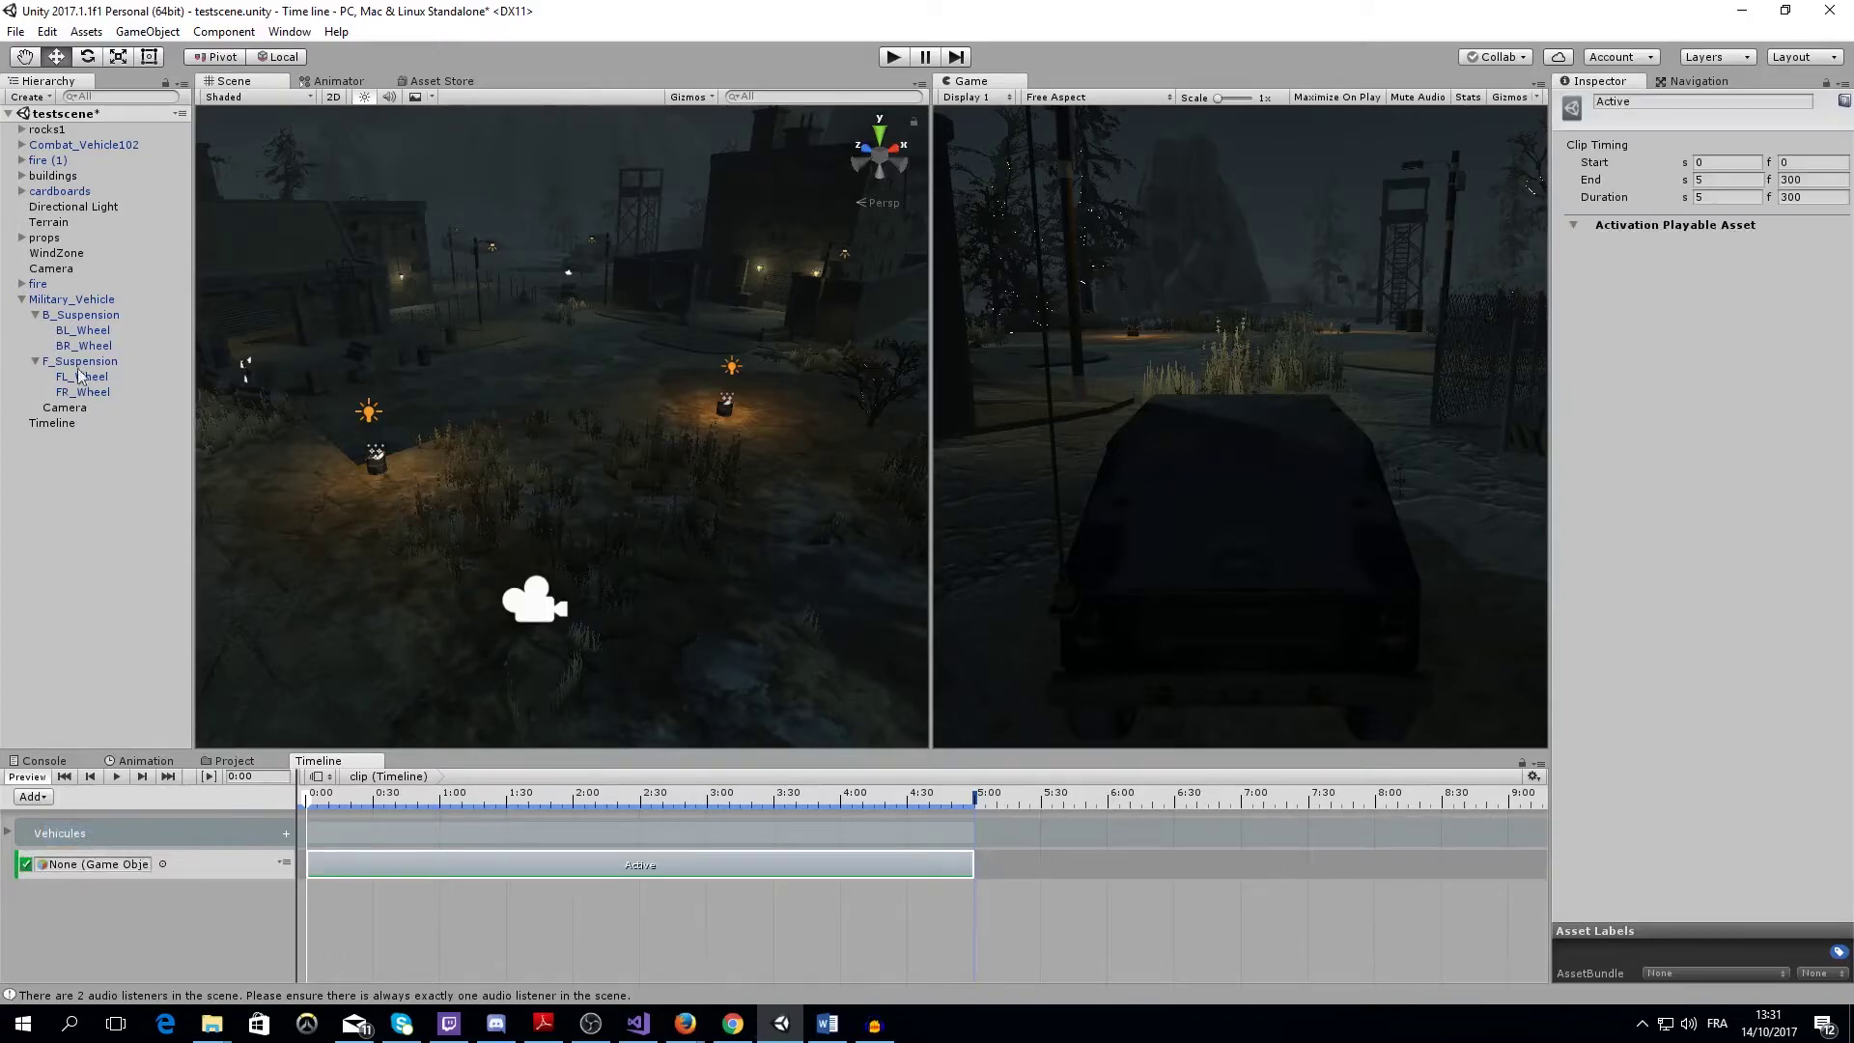
{"action": "left_click_drag", "start_coordinate": [44, 269], "coordinate": [106, 868]}
Add a second Camera-bound activation track and trim the first Active clip to about 1.4 s
{"action": "left_click", "coordinate": [44, 797]}
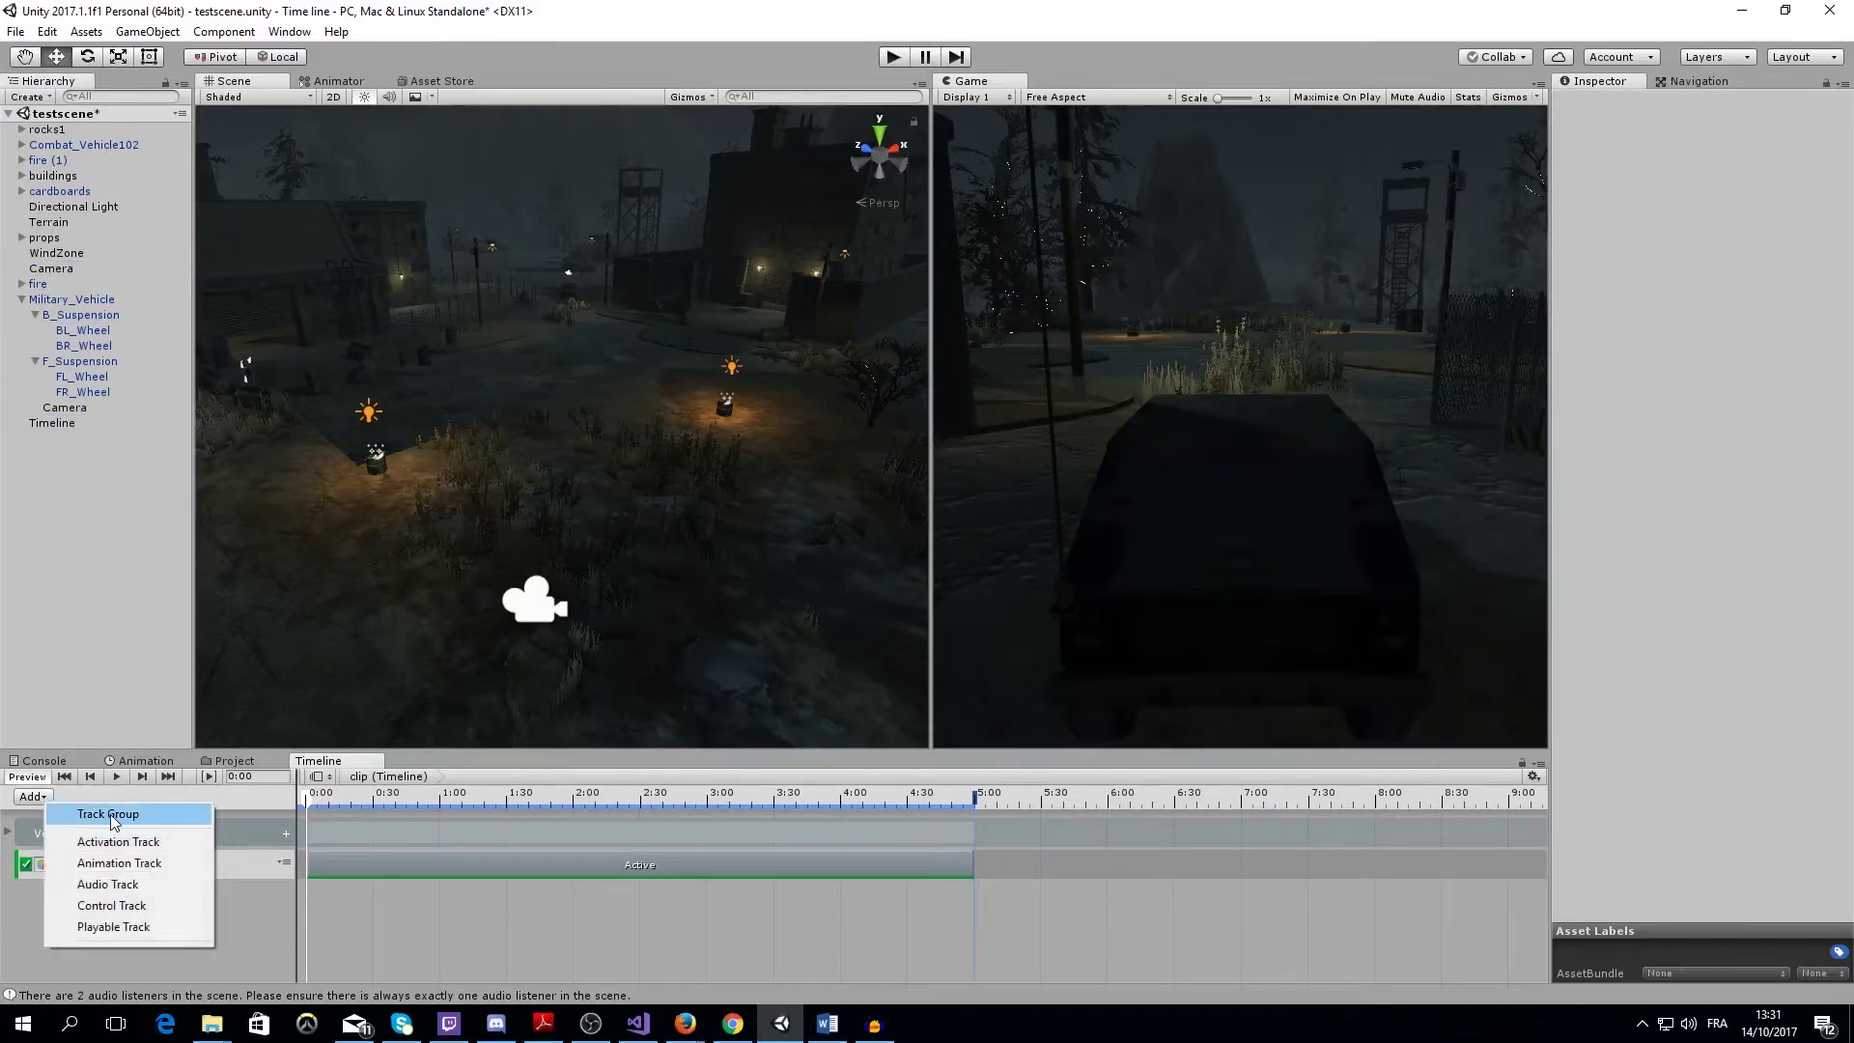
{"action": "left_click", "coordinate": [135, 842]}
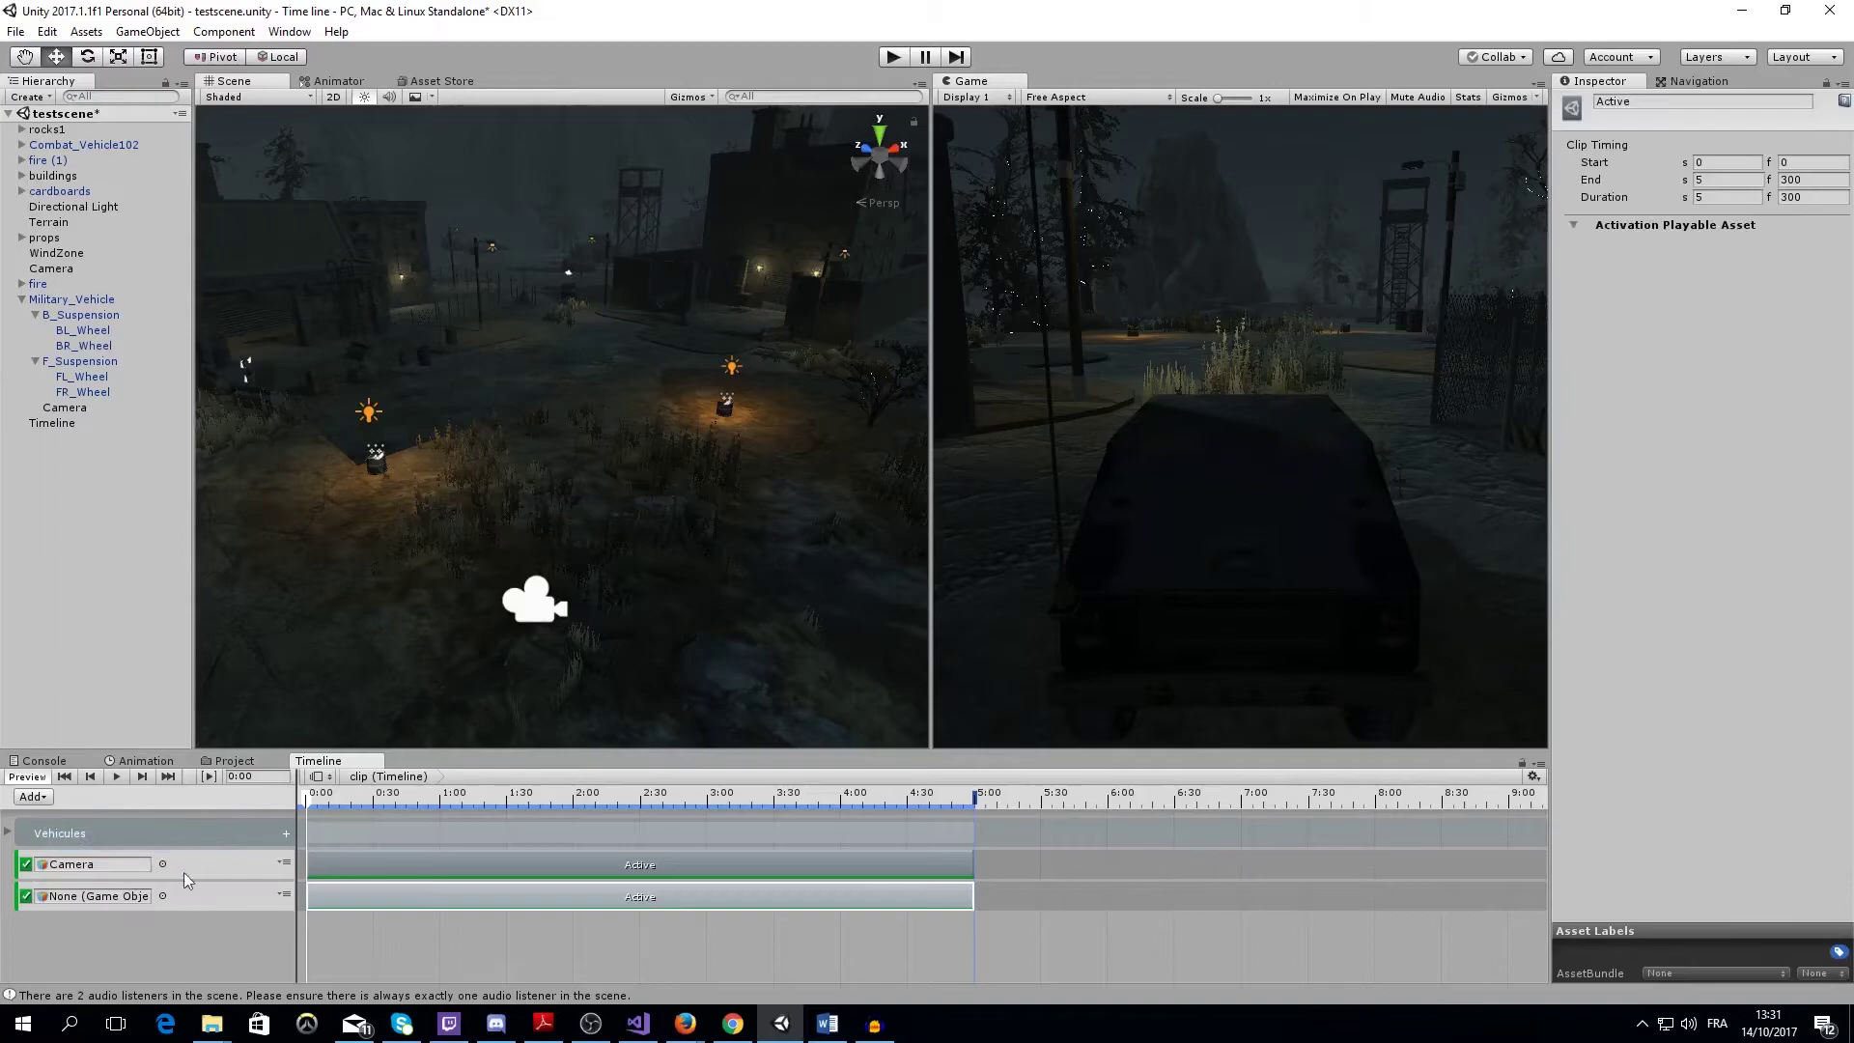
{"action": "left_click_drag", "start_coordinate": [76, 408], "coordinate": [27, 900]}
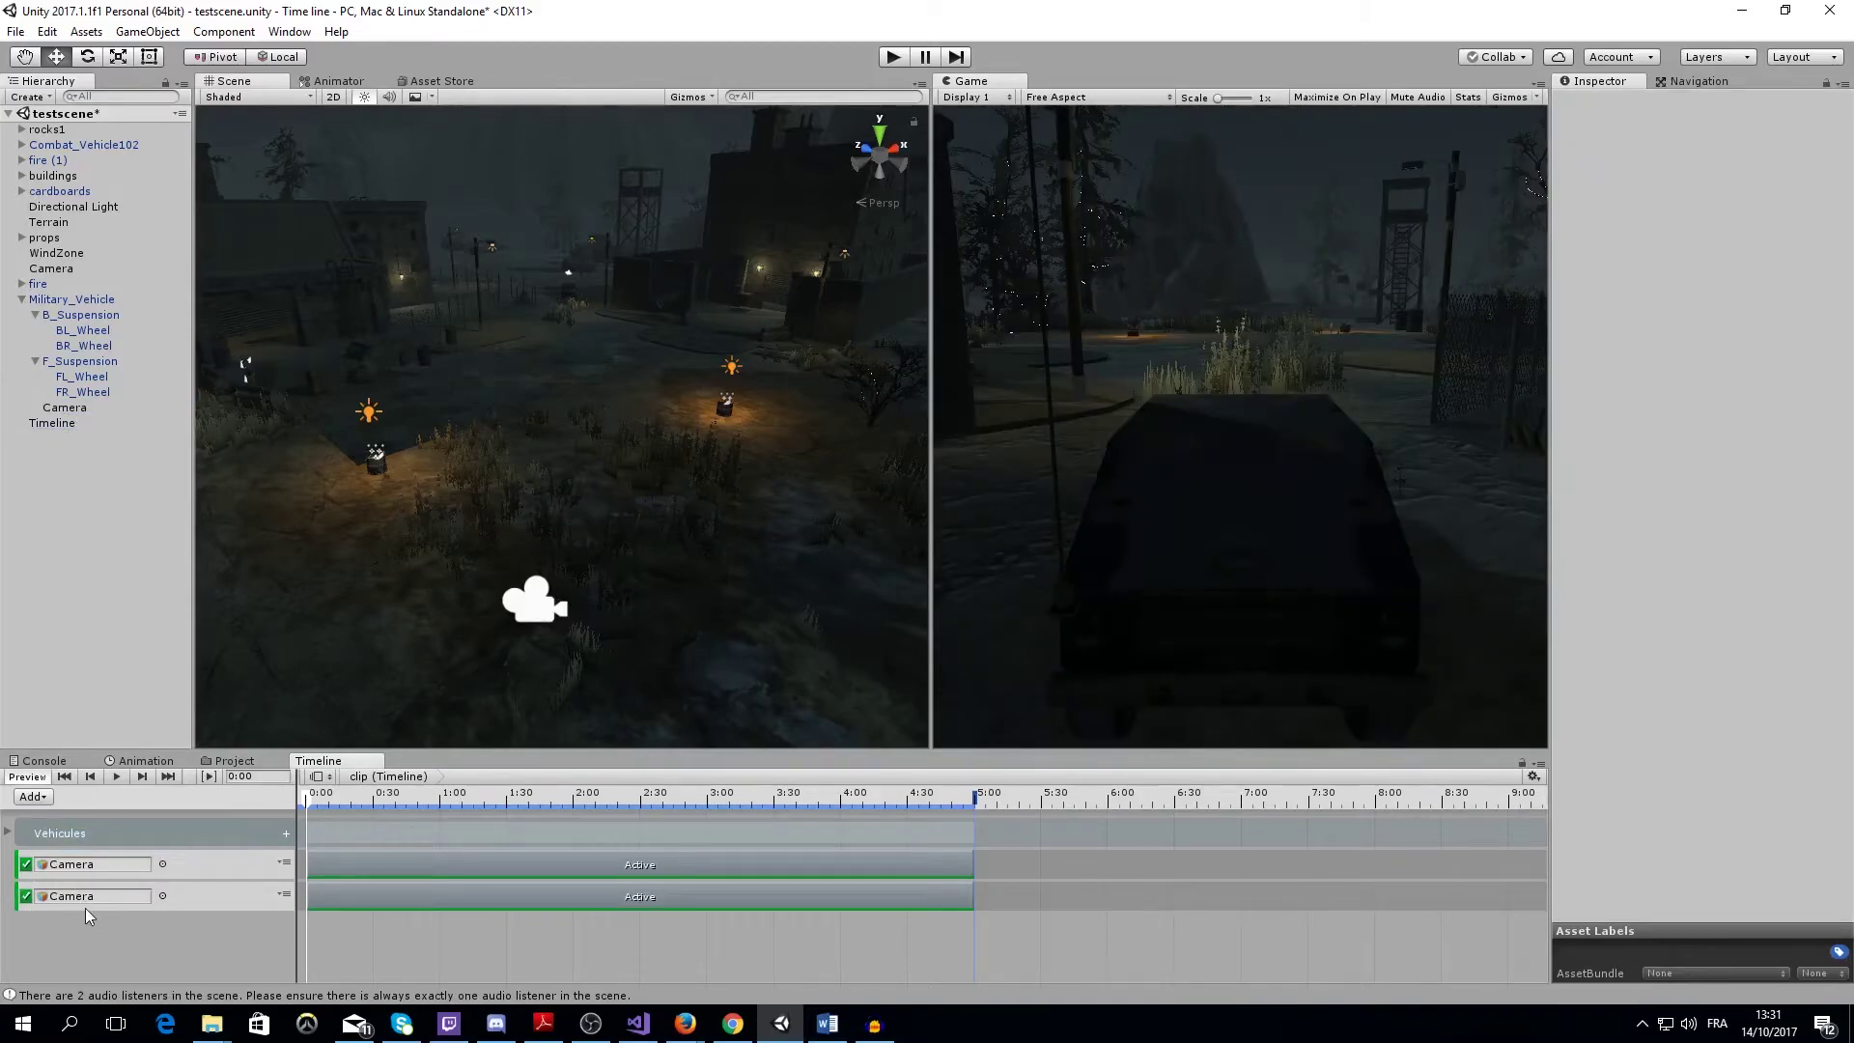
{"action": "left_click_drag", "start_coordinate": [972, 866], "coordinate": [487, 858]}
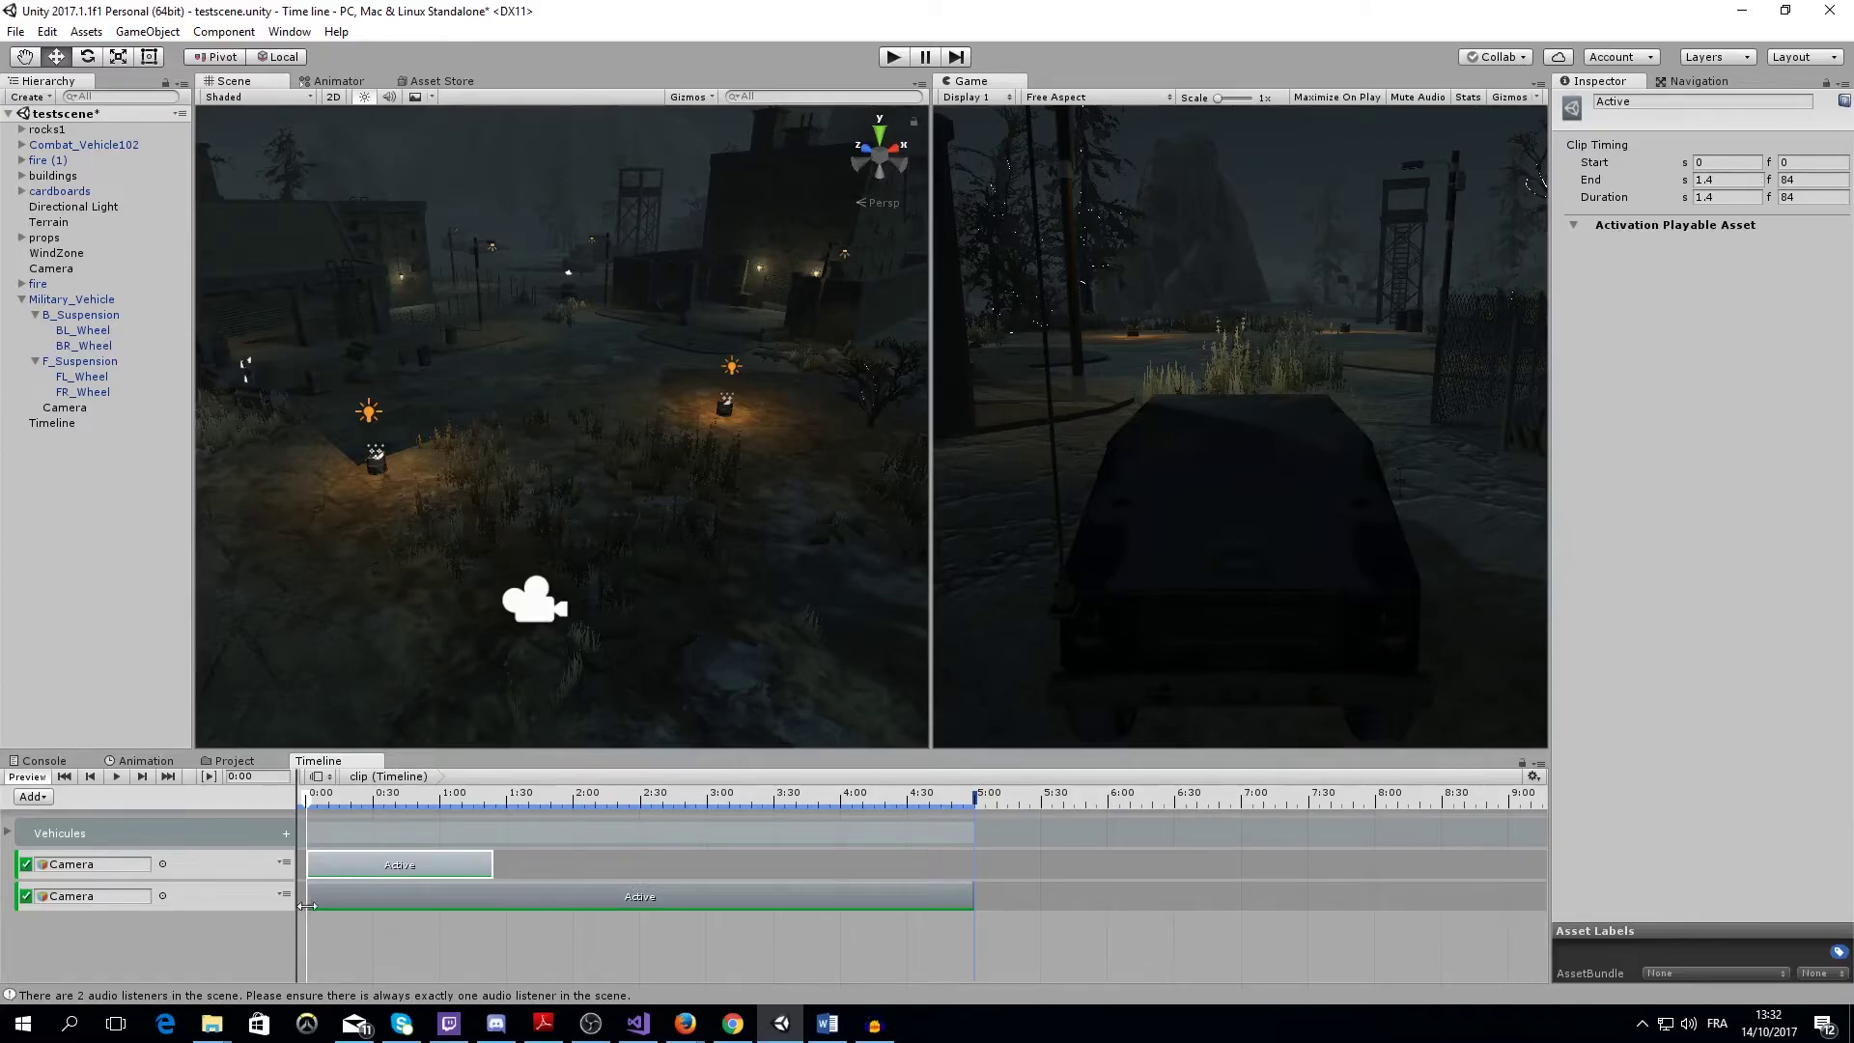
Start the second Camera clip near 2.7 s, extend the first to about 2.75 s, and preview
{"action": "left_click_drag", "start_coordinate": [297, 905], "coordinate": [670, 897]}
{"action": "left_click", "coordinate": [492, 869]}
{"action": "left_click_drag", "start_coordinate": [492, 870], "coordinate": [668, 869]}
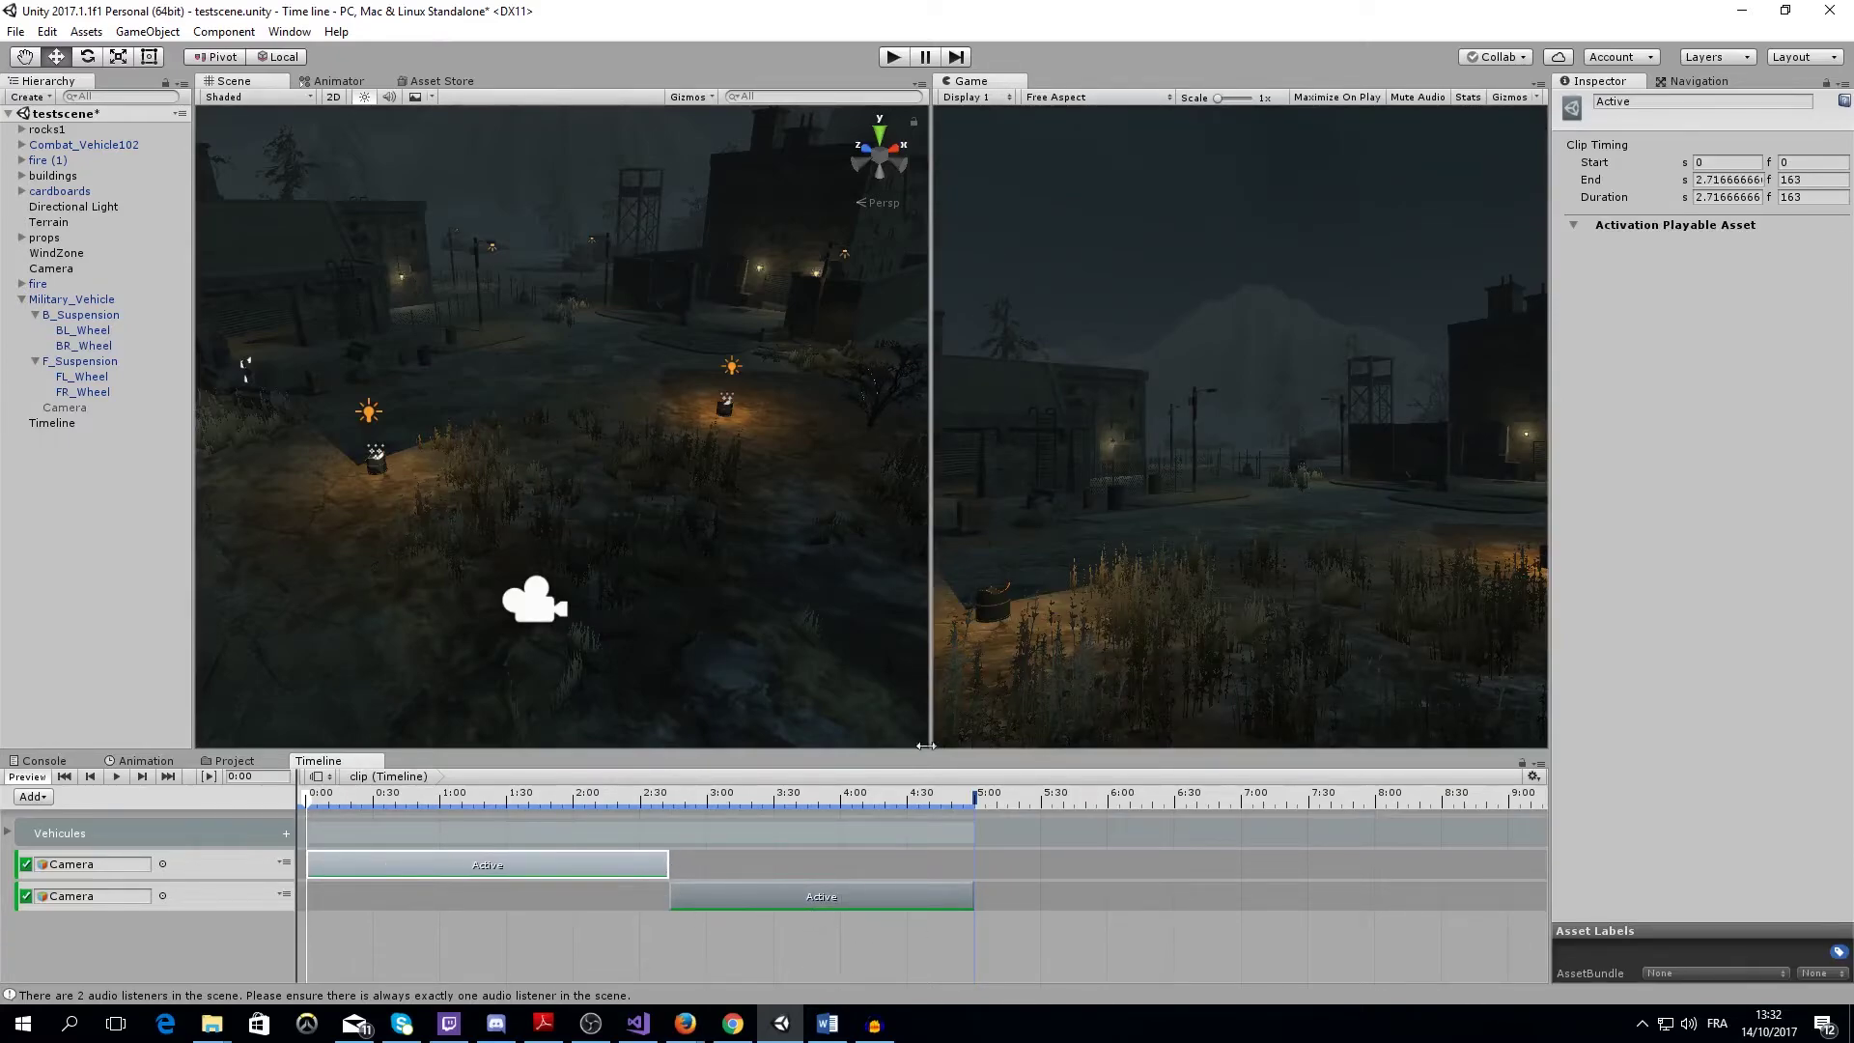
{"action": "left_click", "coordinate": [112, 777]}
Move the lower clip to the start, ending near 1.5 s, and start the upper clip around 3.55 s
{"action": "left_click_drag", "start_coordinate": [727, 900], "coordinate": [682, 868]}
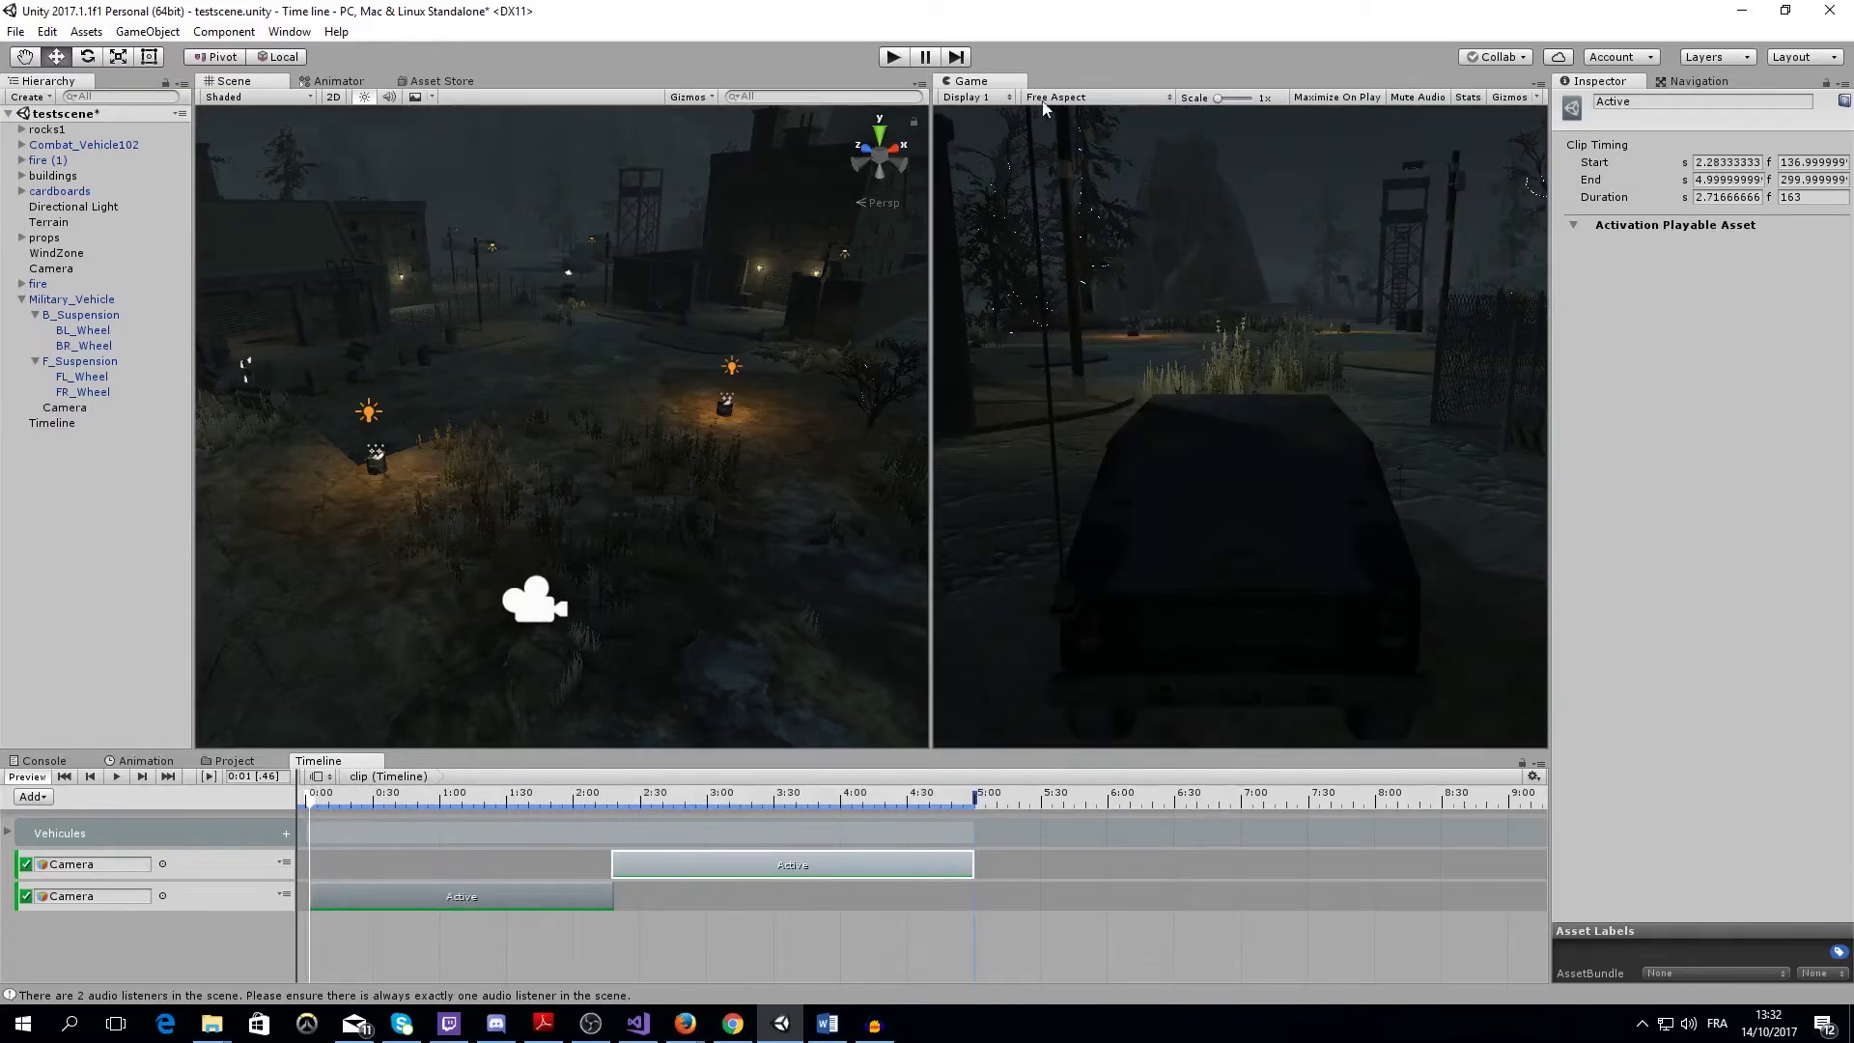
{"action": "left_click", "coordinate": [117, 778]}
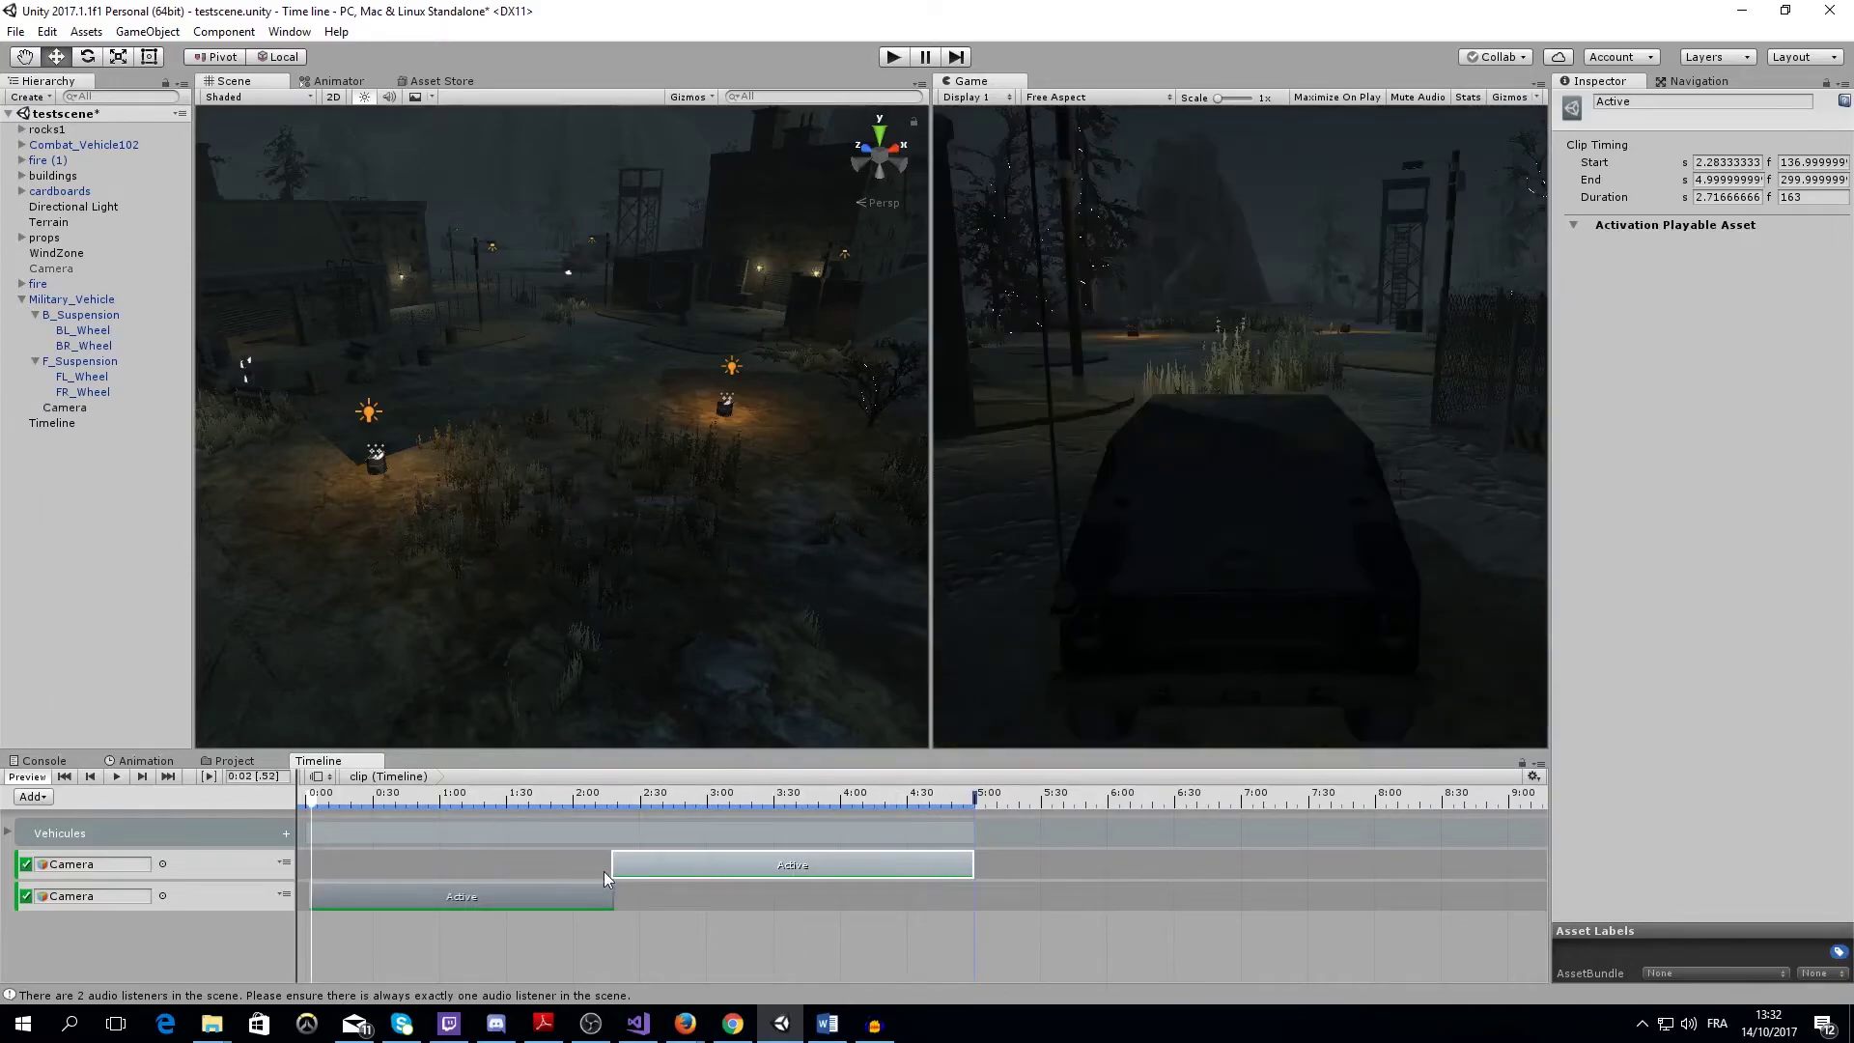
{"action": "left_click_drag", "start_coordinate": [609, 869], "coordinate": [790, 866]}
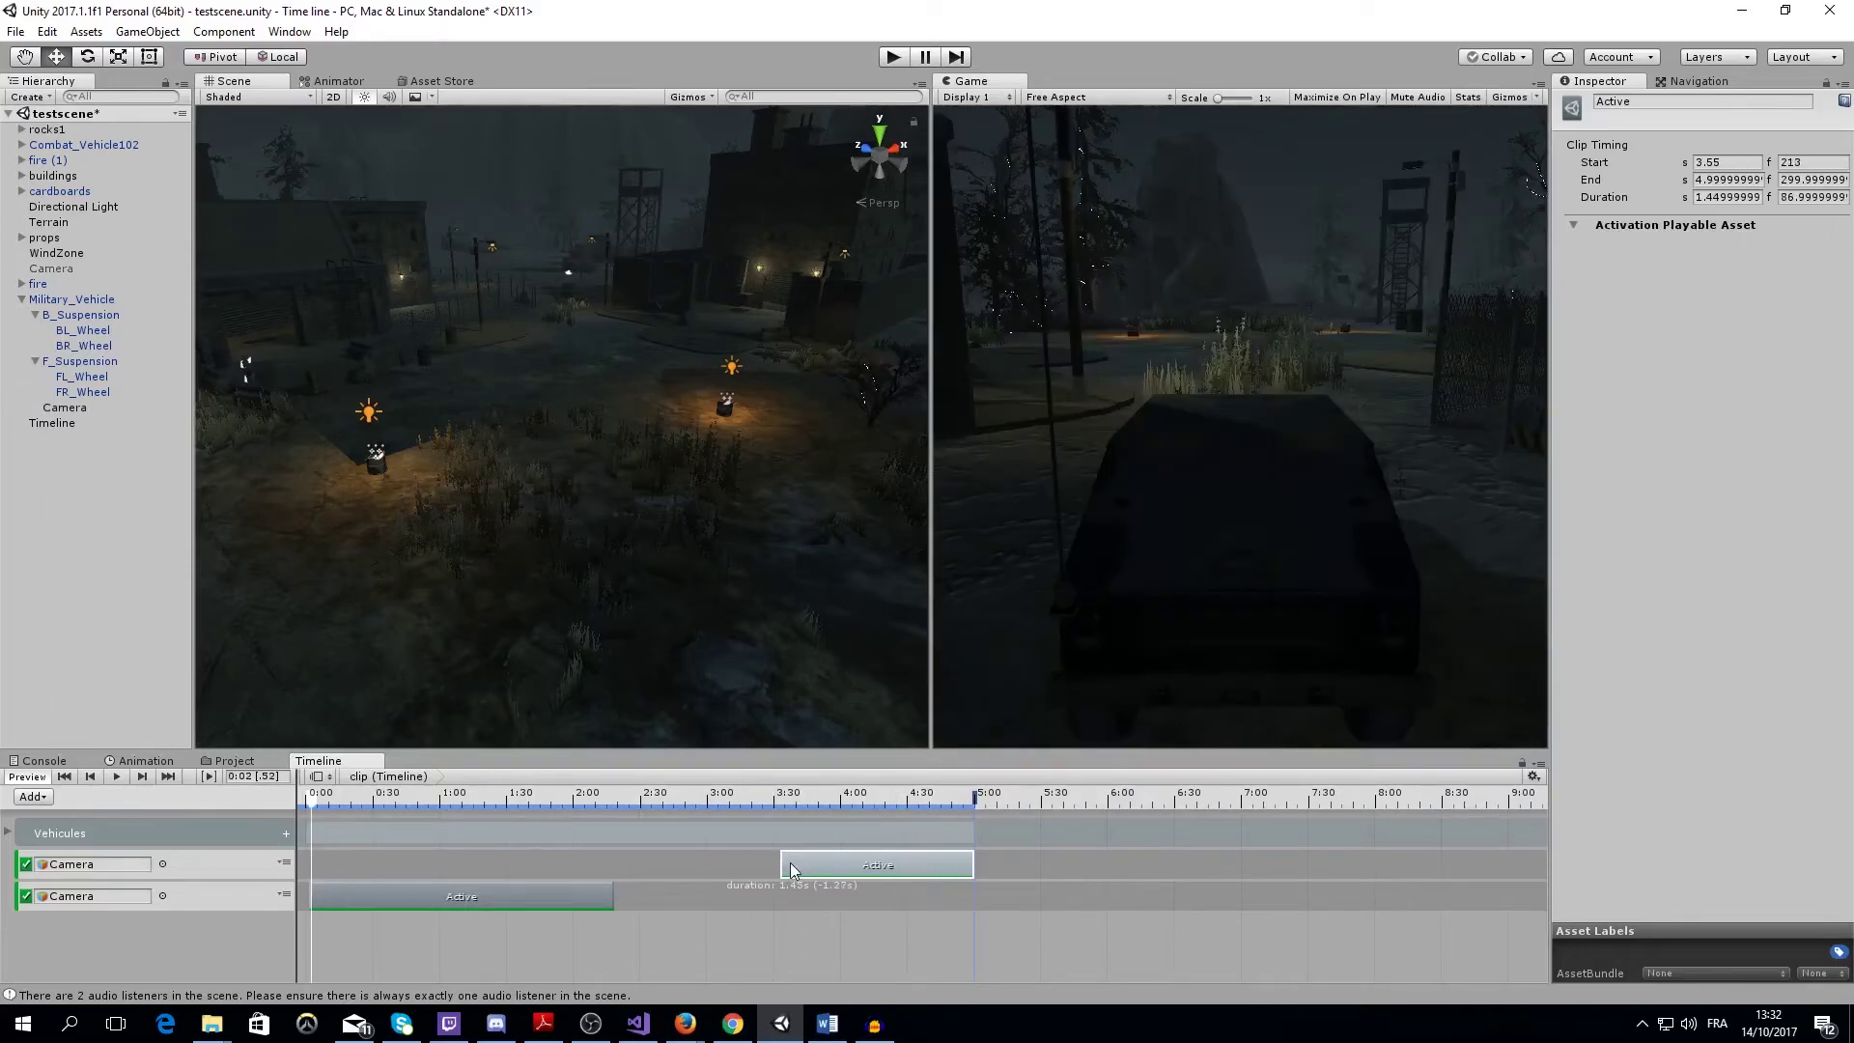
{"action": "left_click_drag", "start_coordinate": [612, 890], "coordinate": [504, 889]}
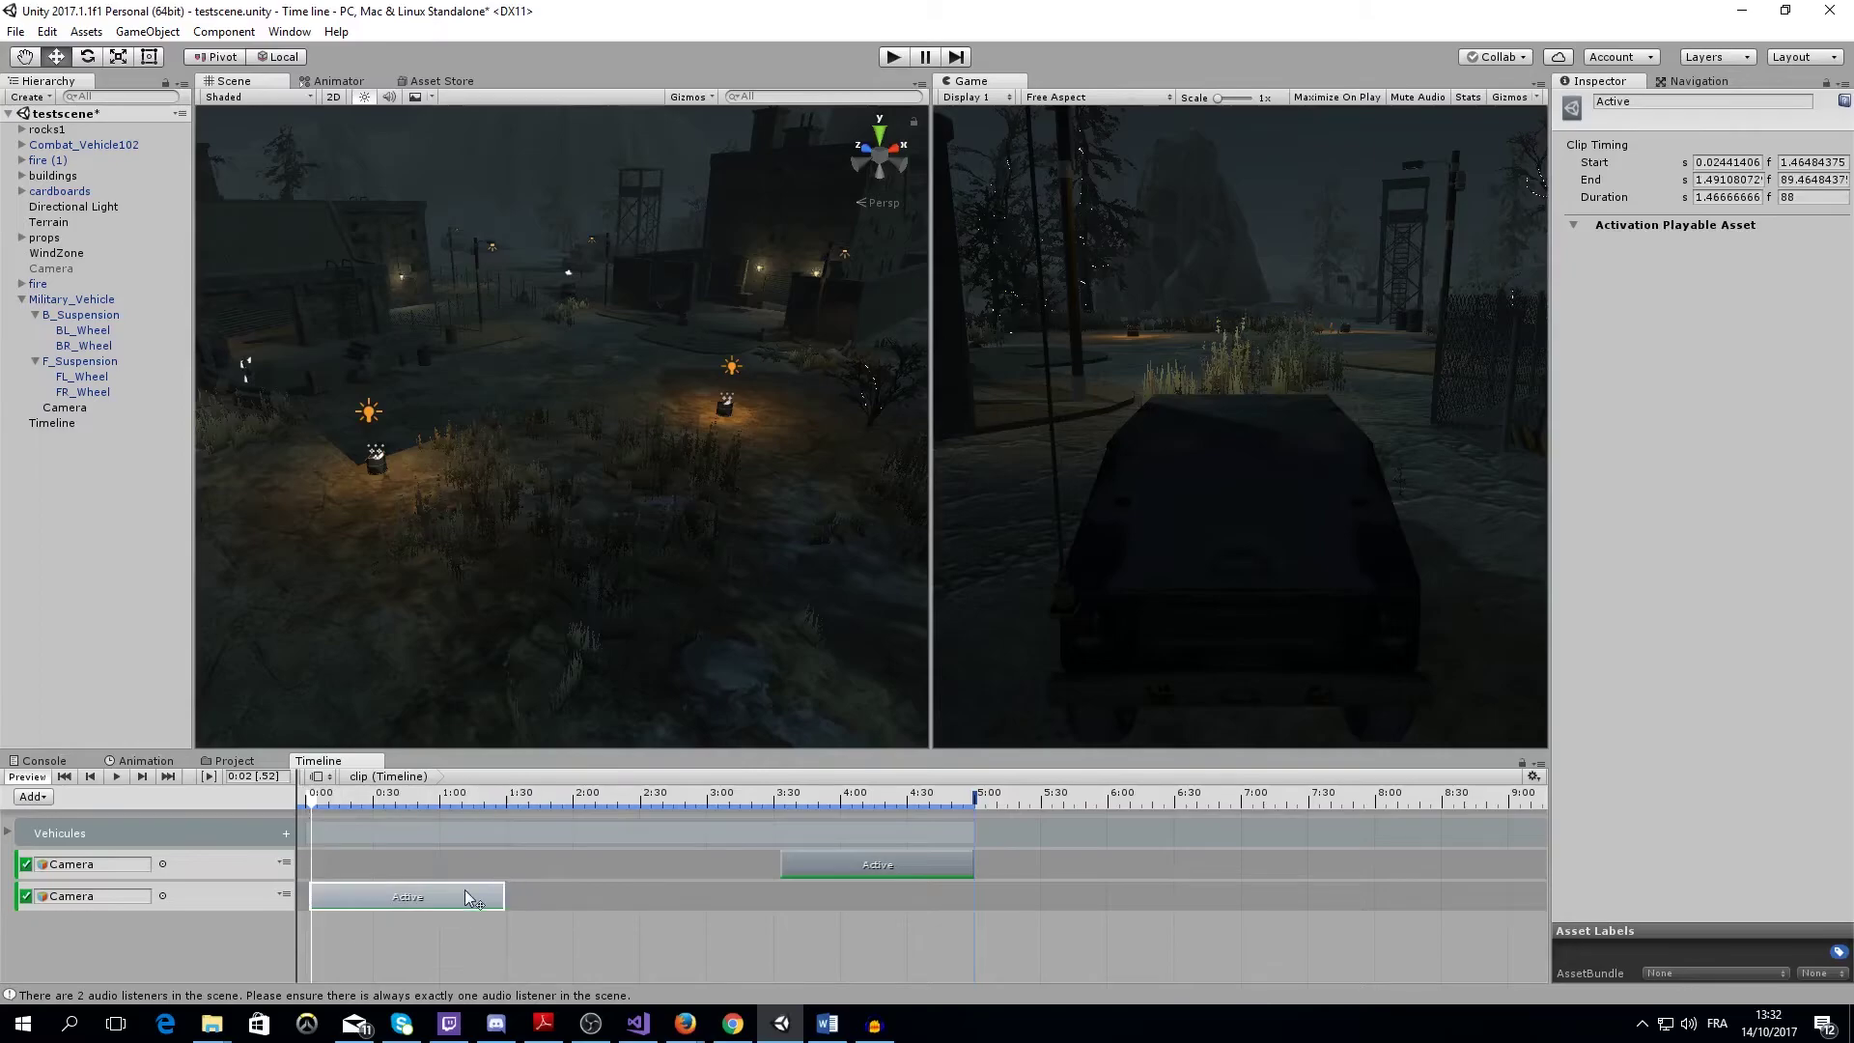
{"action": "left_click", "coordinate": [819, 861]}
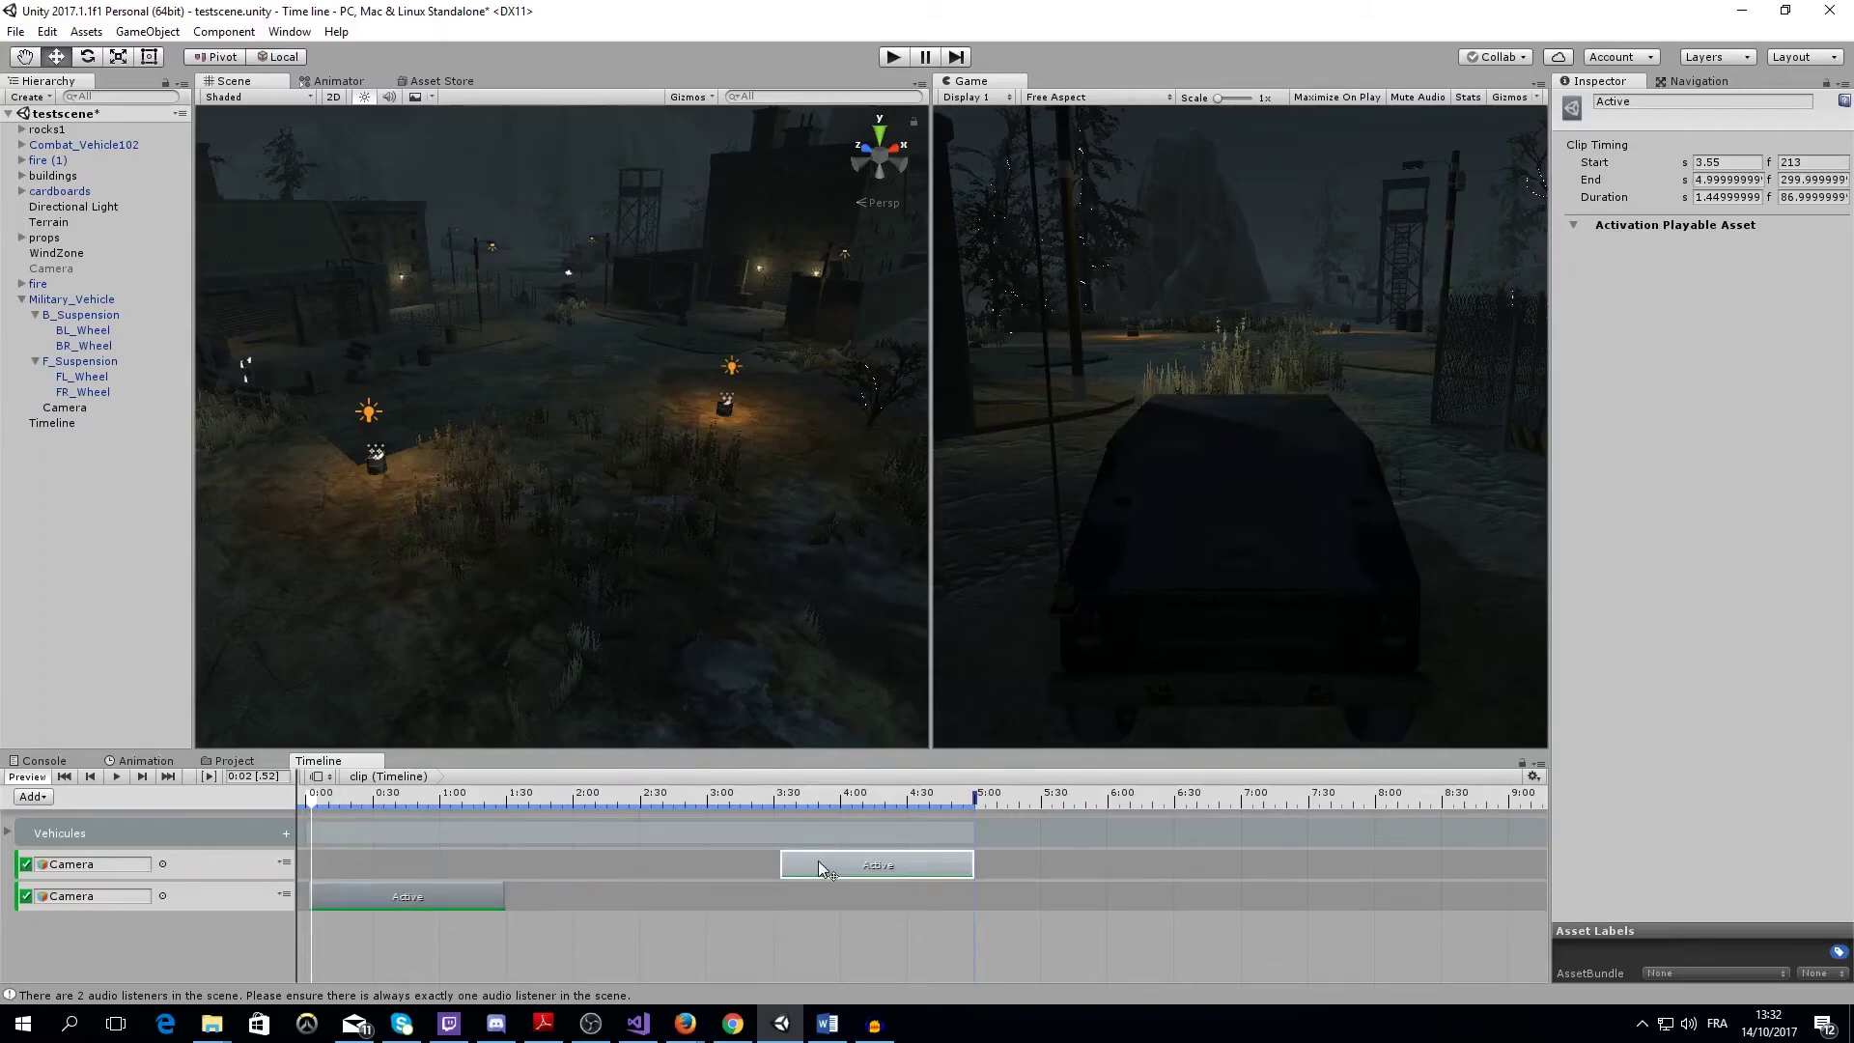
{"action": "left_click", "coordinate": [408, 896]}
Add a second lower-track Active clip ending at 3.55 s and lengthen the first lower clip
{"action": "left_click_drag", "start_coordinate": [404, 894], "coordinate": [623, 889]}
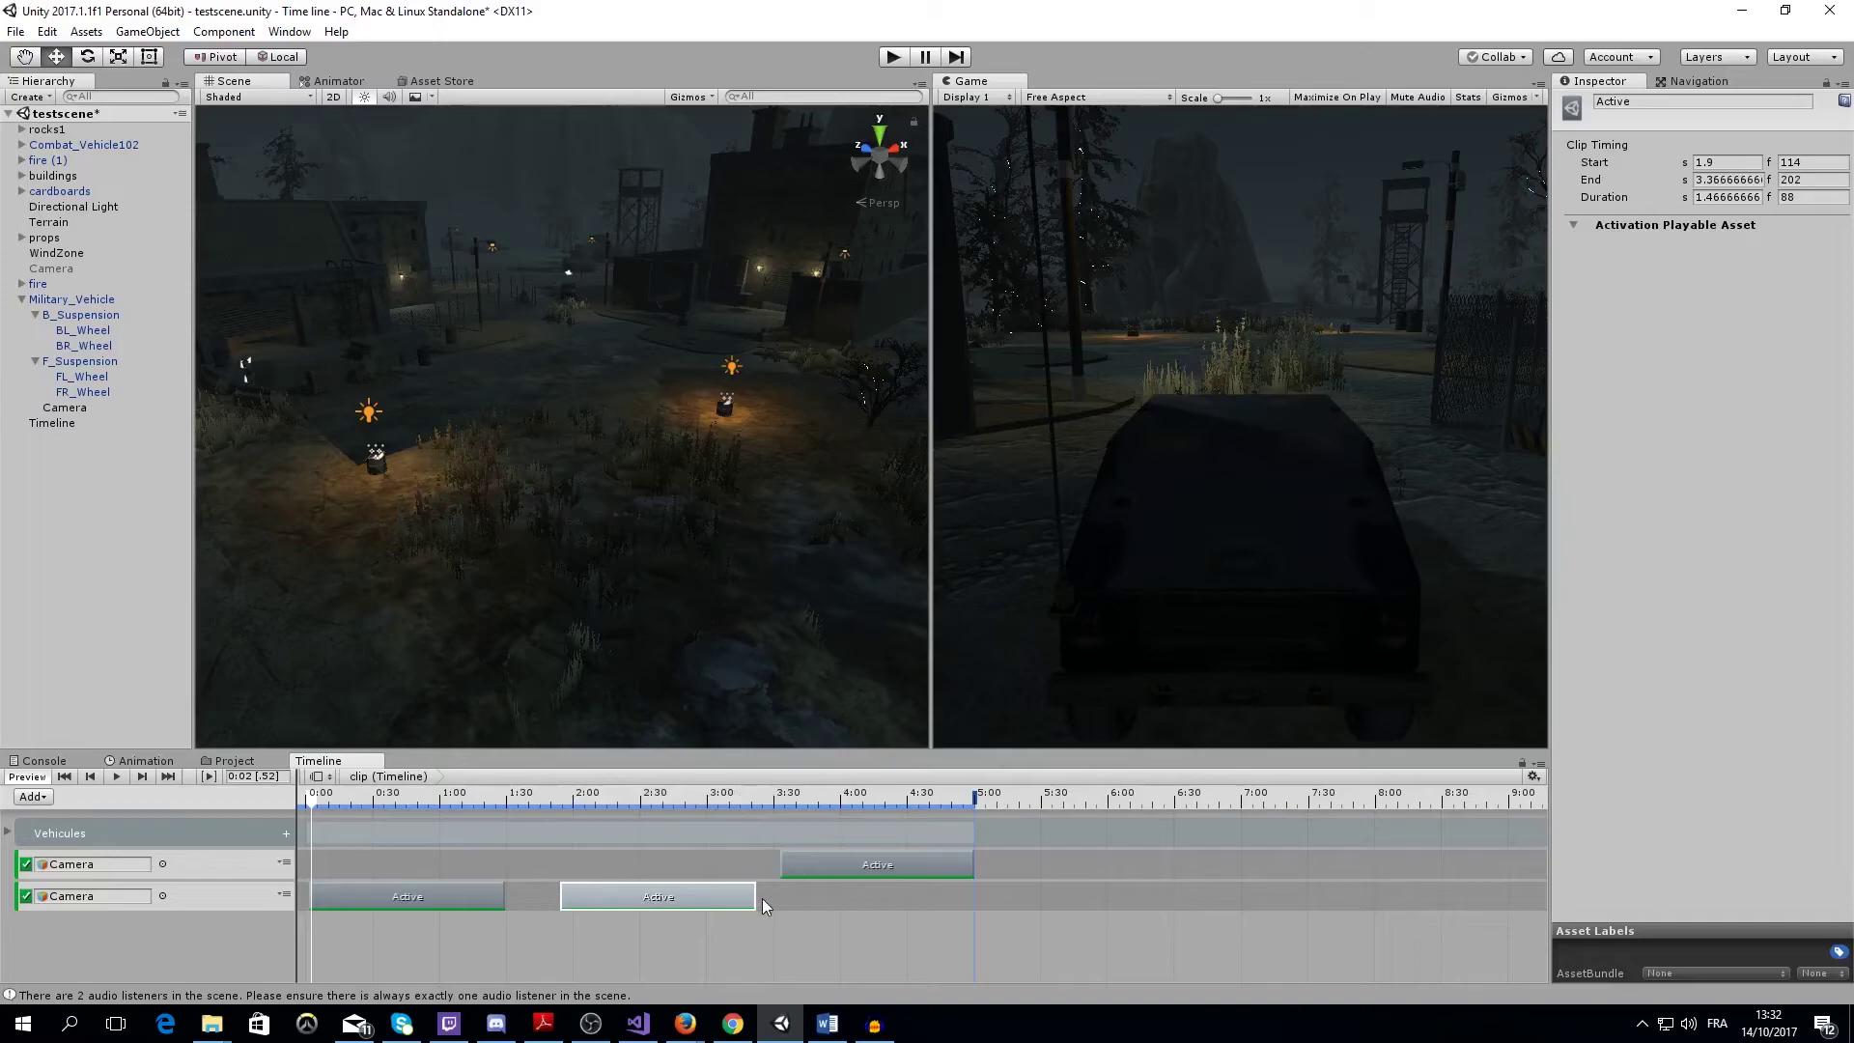
{"action": "left_click_drag", "start_coordinate": [763, 899], "coordinate": [786, 900]}
{"action": "left_click_drag", "start_coordinate": [497, 899], "coordinate": [546, 898]}
{"action": "left_click_drag", "start_coordinate": [682, 901], "coordinate": [824, 901]}
Move the upper clip to follow the first lower clip, extend the last lower clip to 5:00, and preview
{"action": "left_click", "coordinate": [821, 865]}
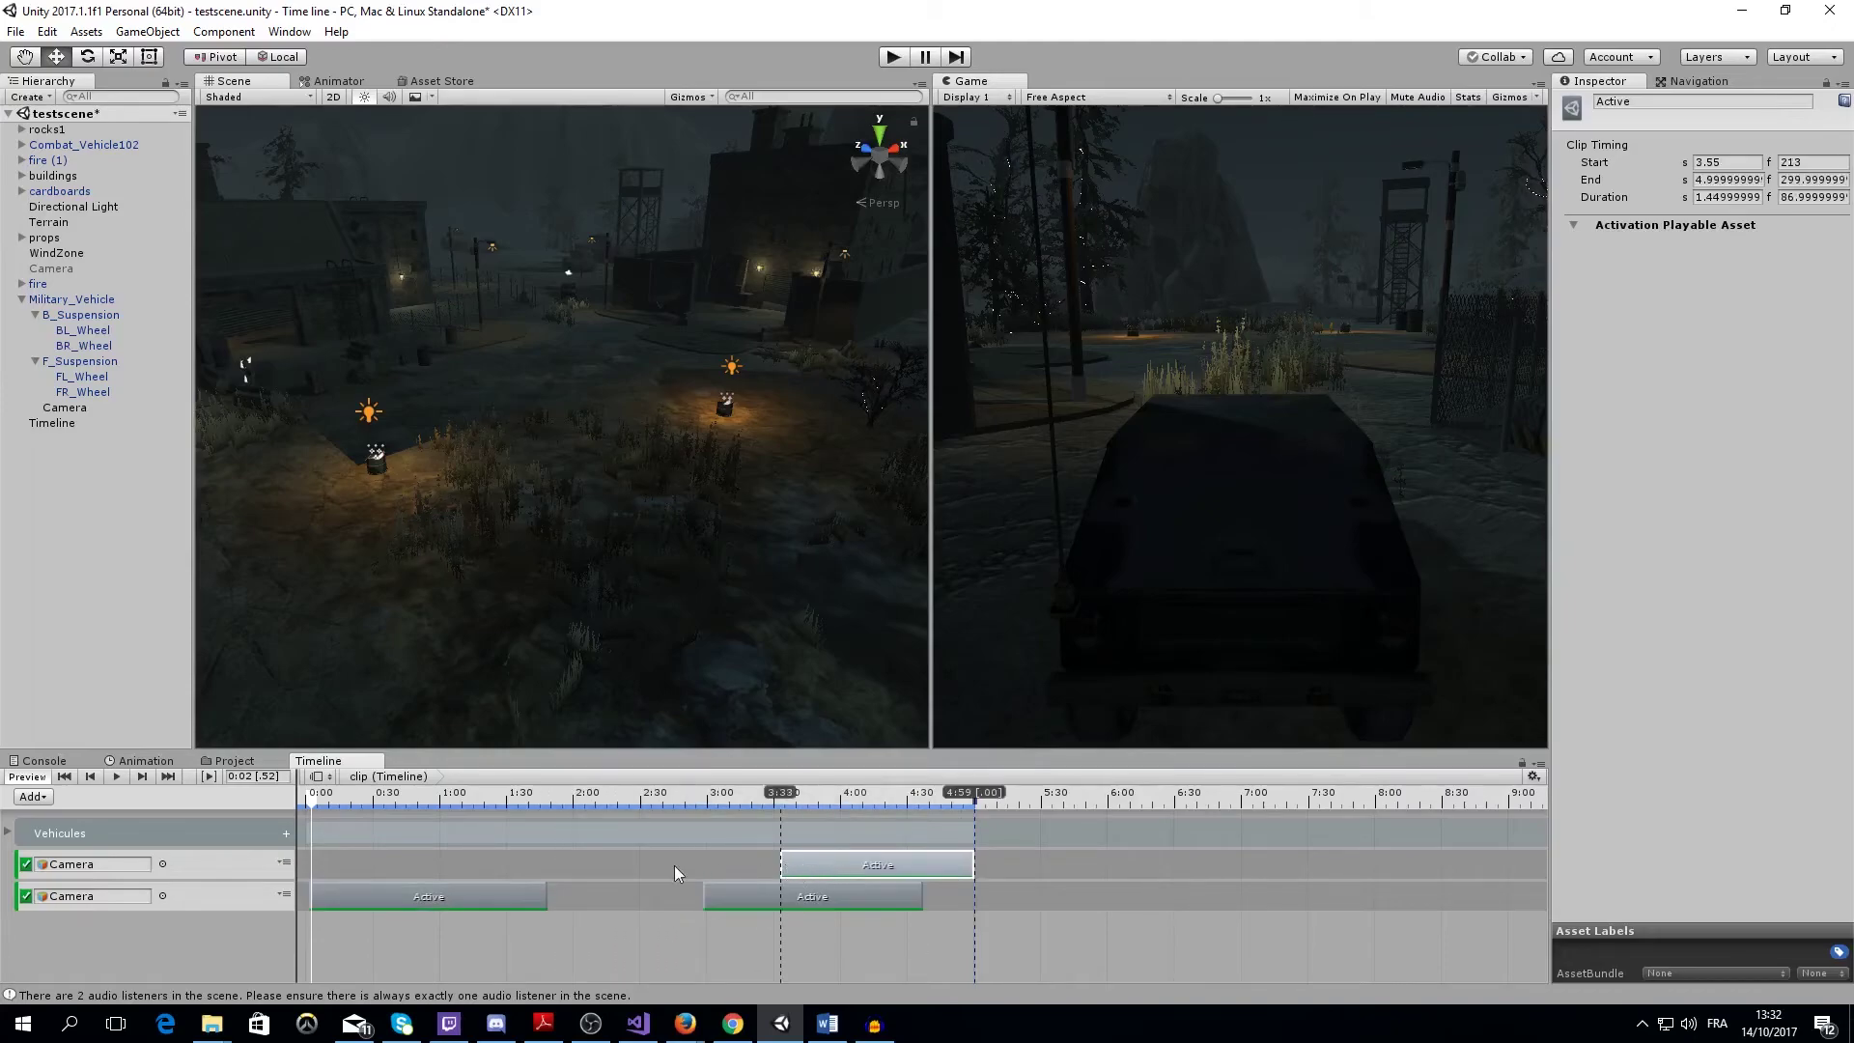
{"action": "left_click_drag", "start_coordinate": [674, 865], "coordinate": [589, 869]}
{"action": "left_click_drag", "start_coordinate": [737, 898], "coordinate": [769, 894]}
{"action": "left_click_drag", "start_coordinate": [936, 895], "coordinate": [949, 894]}
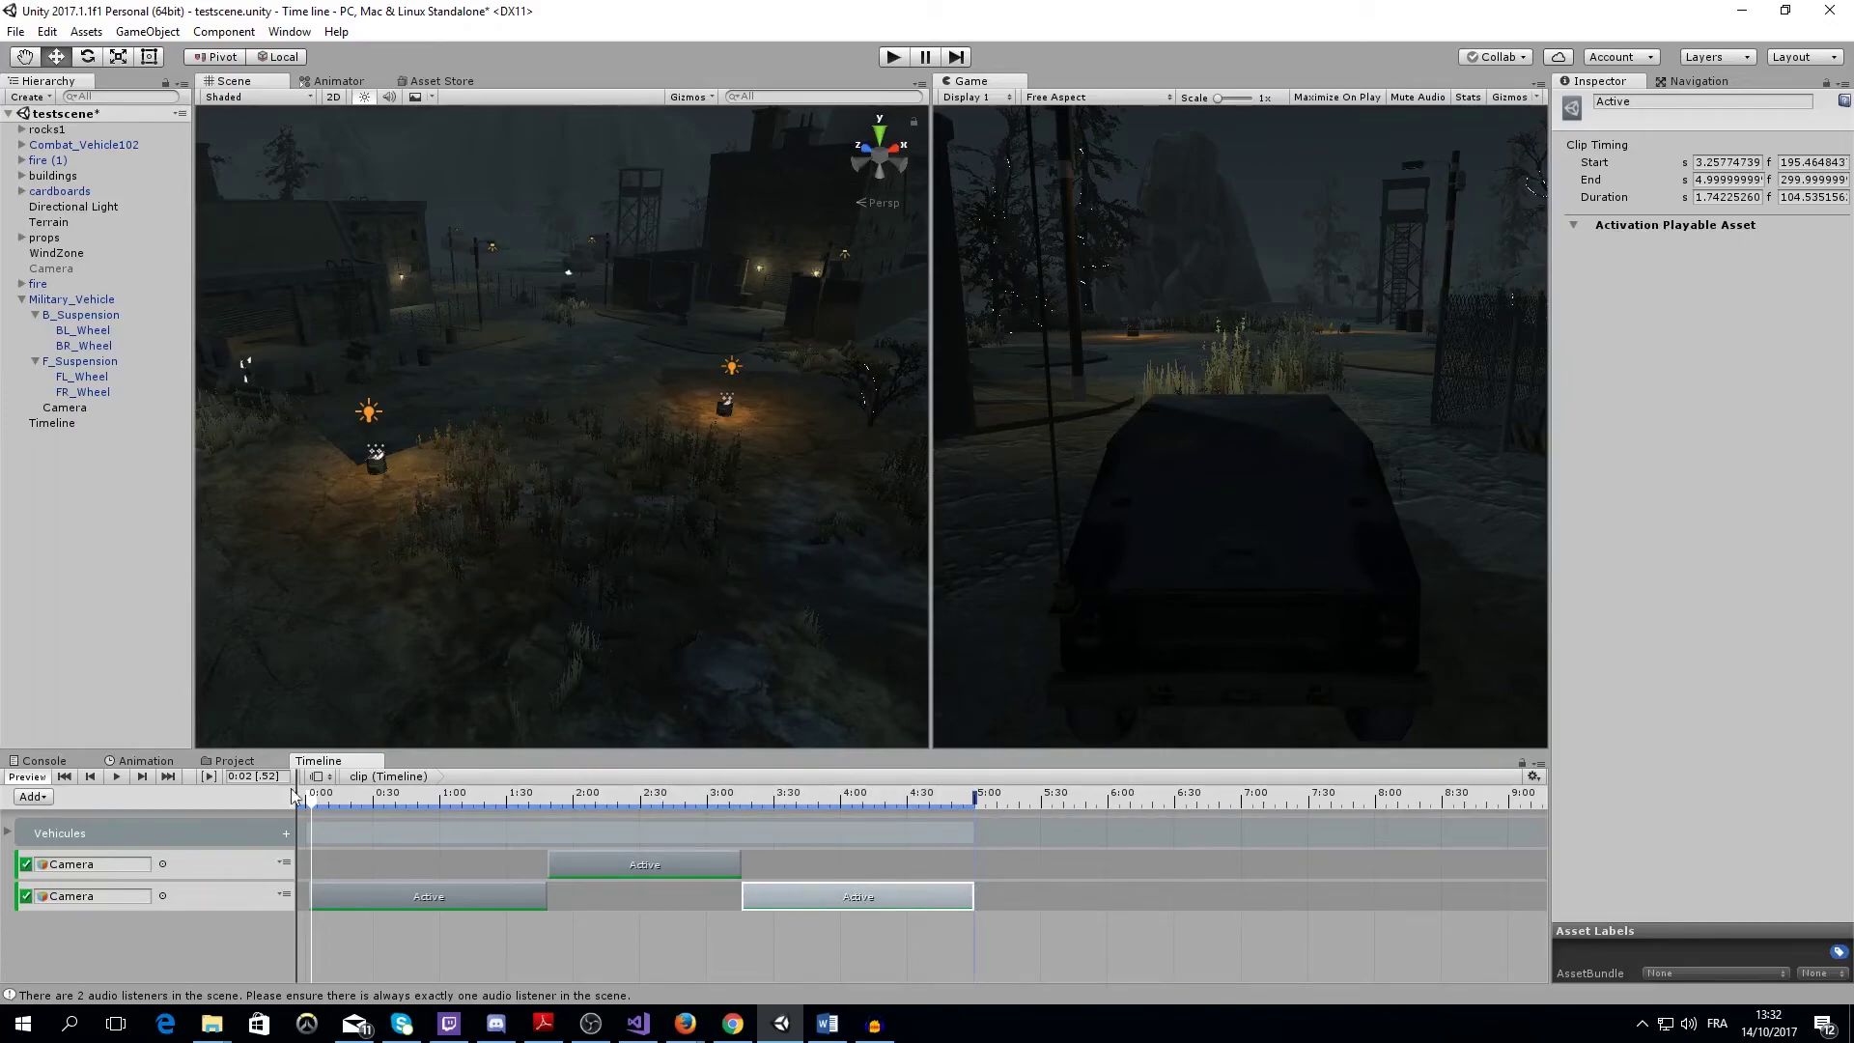
{"action": "left_click", "coordinate": [117, 777]}
{"action": "left_click", "coordinate": [35, 798]}
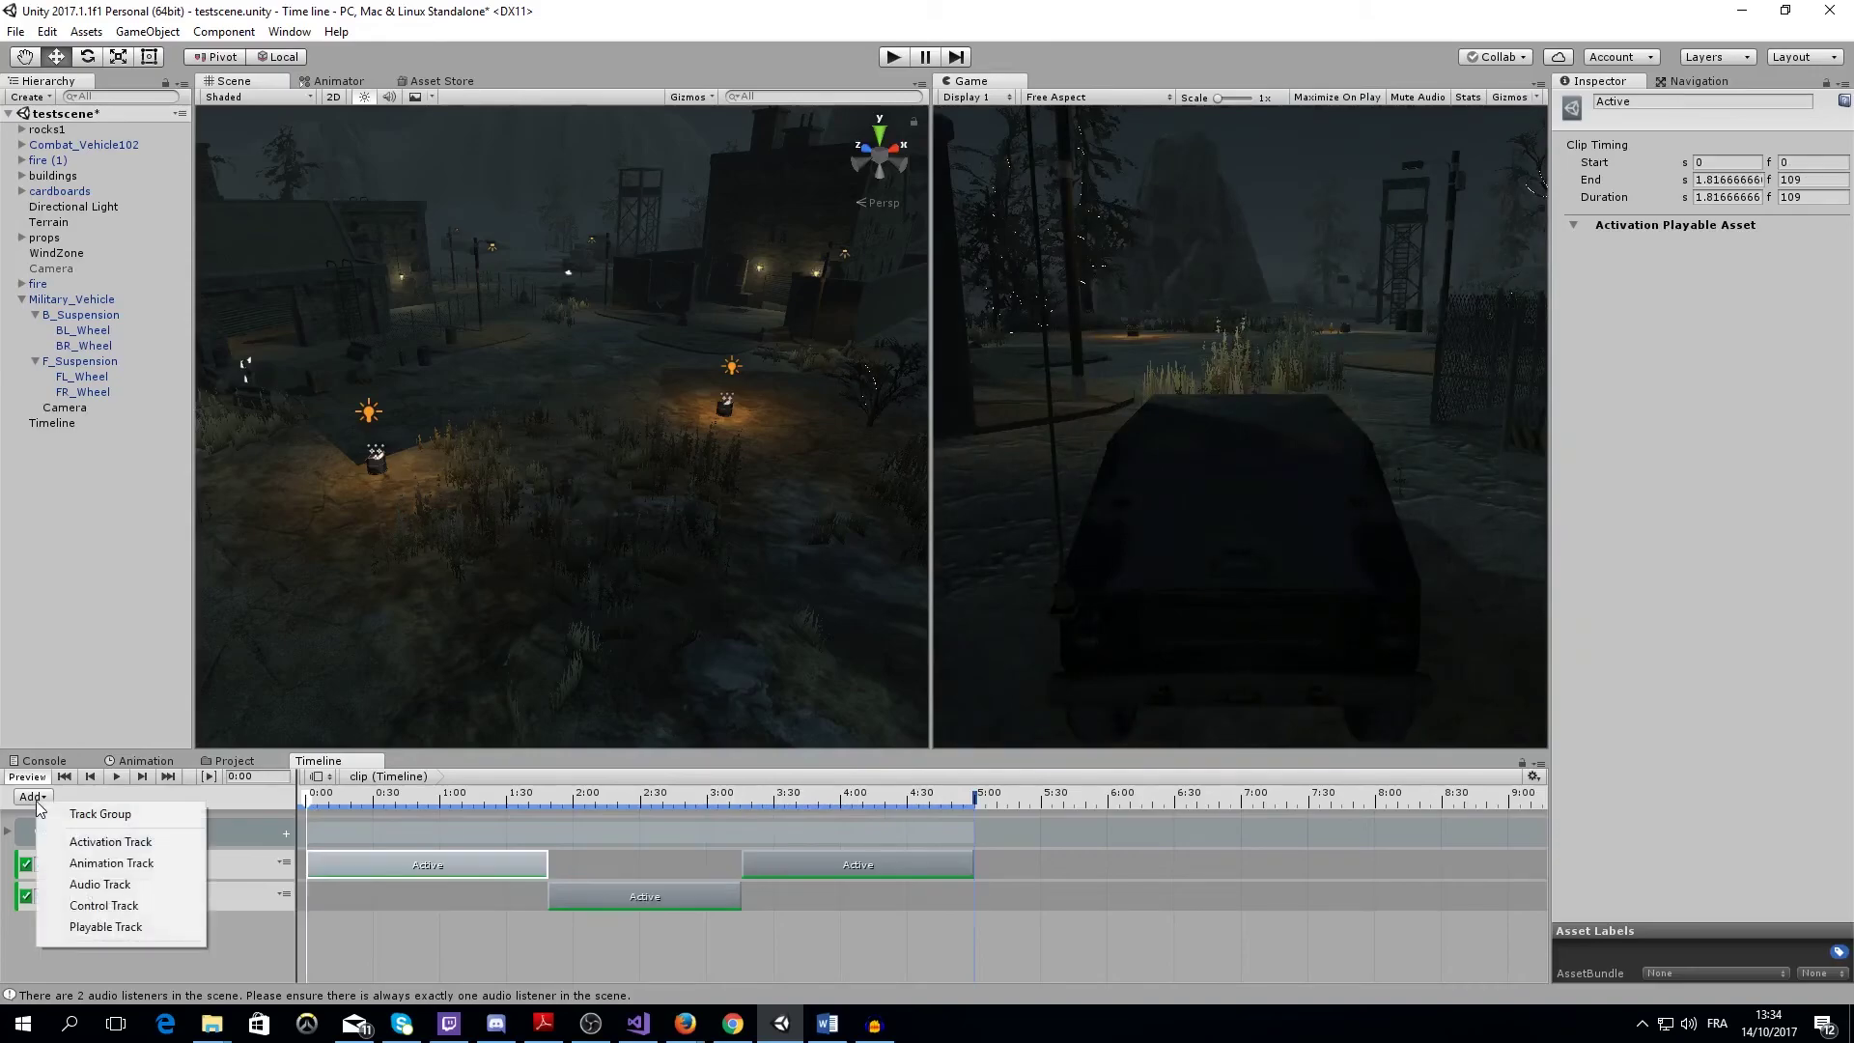
Add a new track group named 'Camera'
{"action": "left_click", "coordinate": [108, 815]}
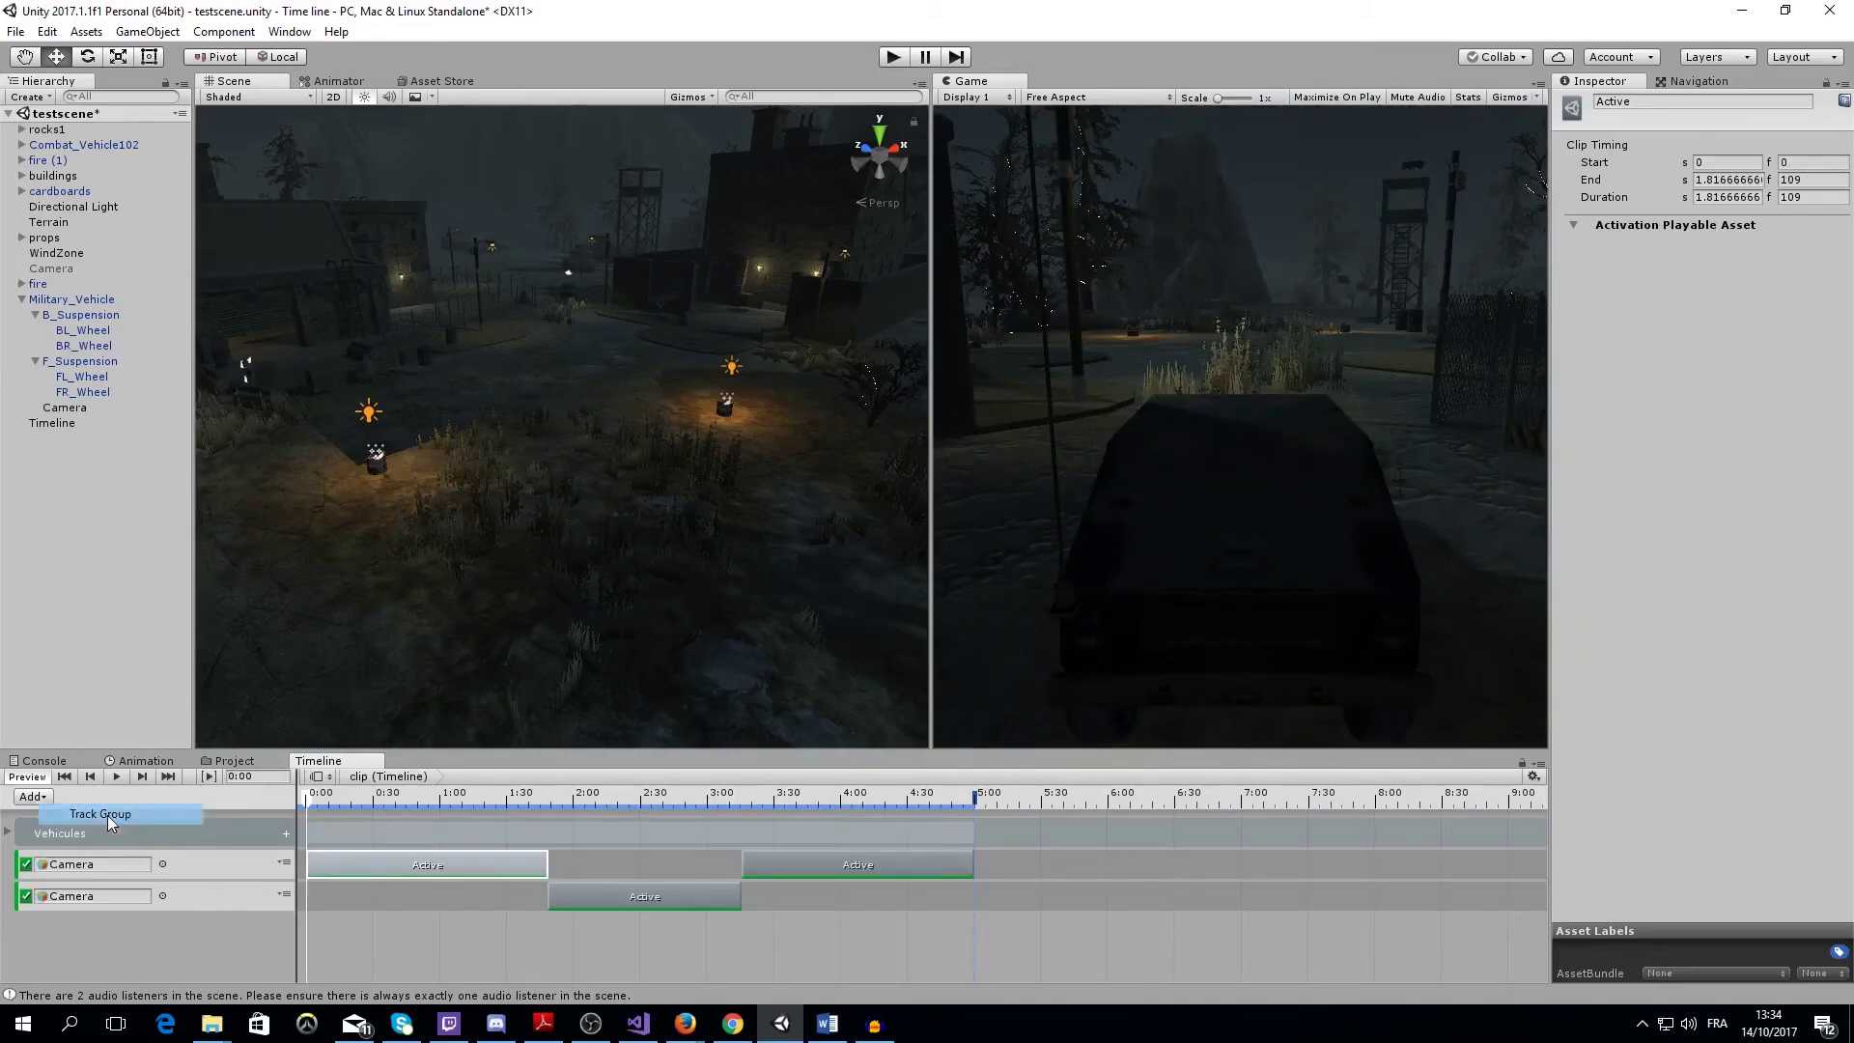
{"action": "double_click", "coordinate": [92, 929]}
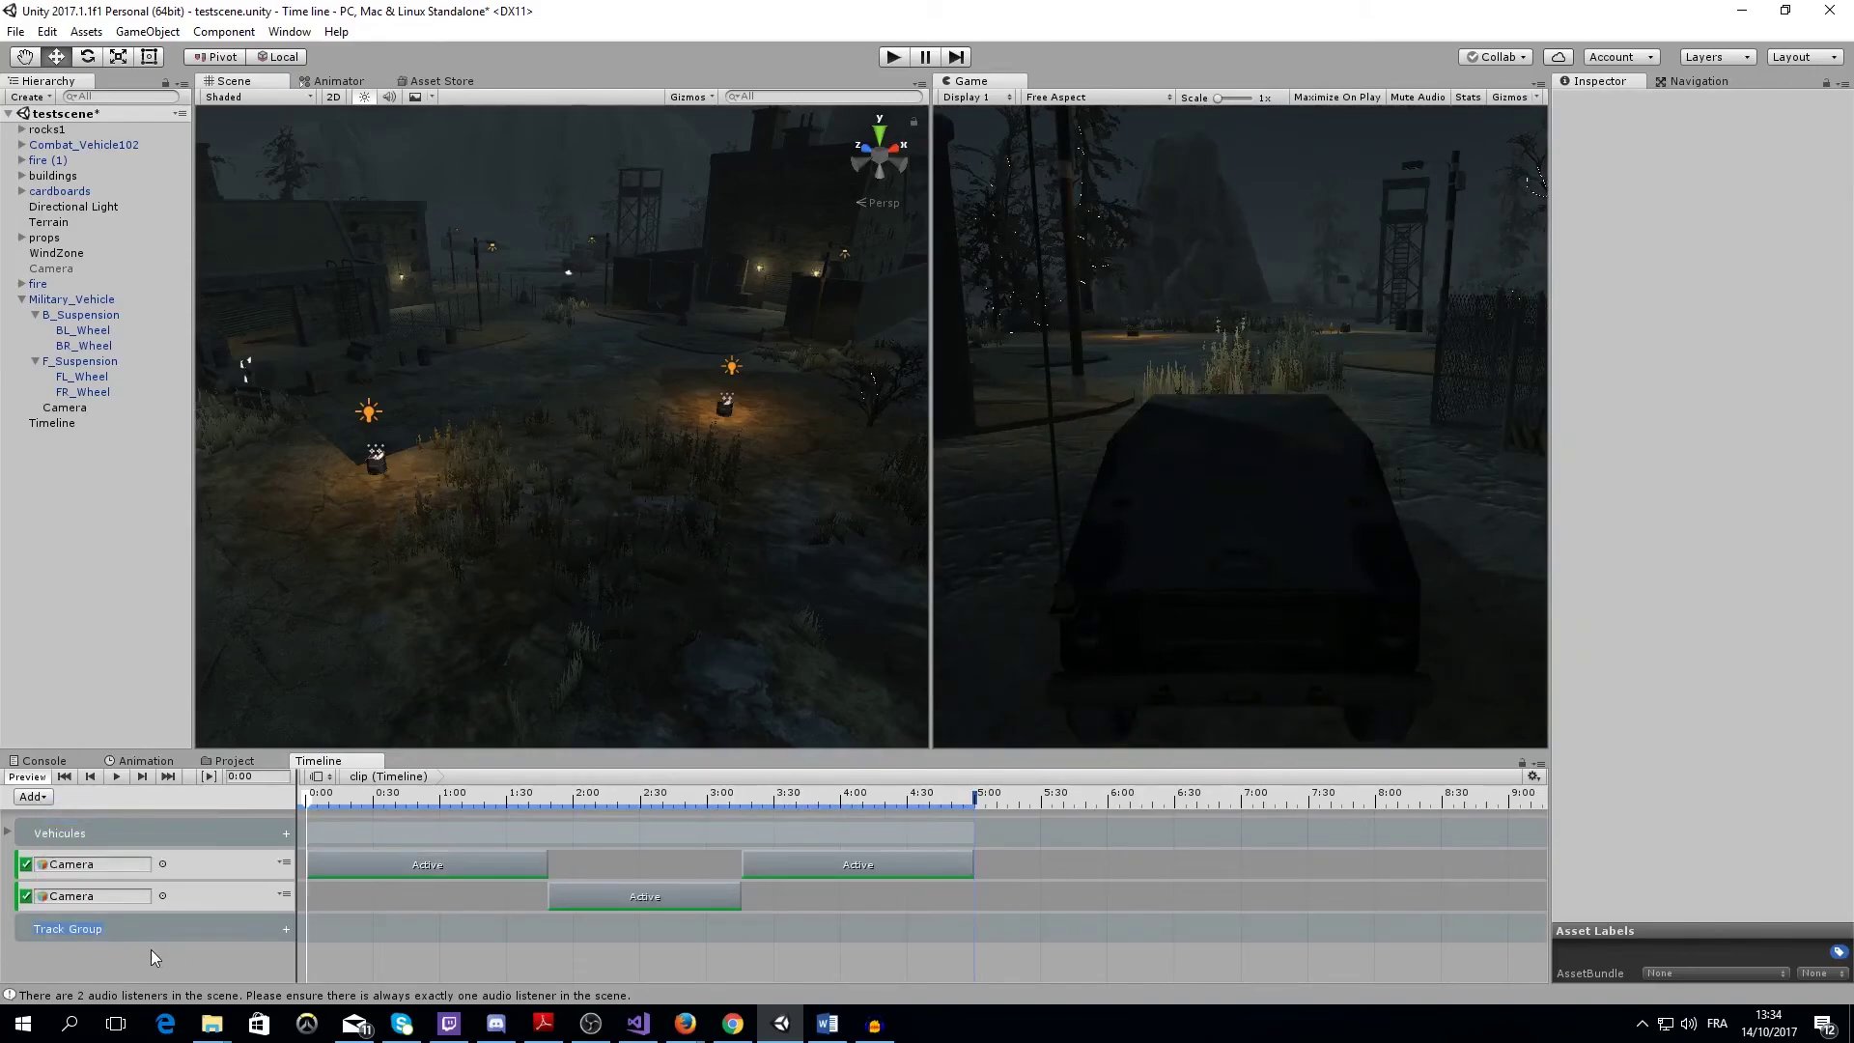
{"action": "type", "text": "Camera"}
Move both Camera activation tracks into the Camera group and collapse it
{"action": "left_click_drag", "start_coordinate": [191, 858], "coordinate": [145, 933]}
{"action": "left_click", "coordinate": [183, 865]}
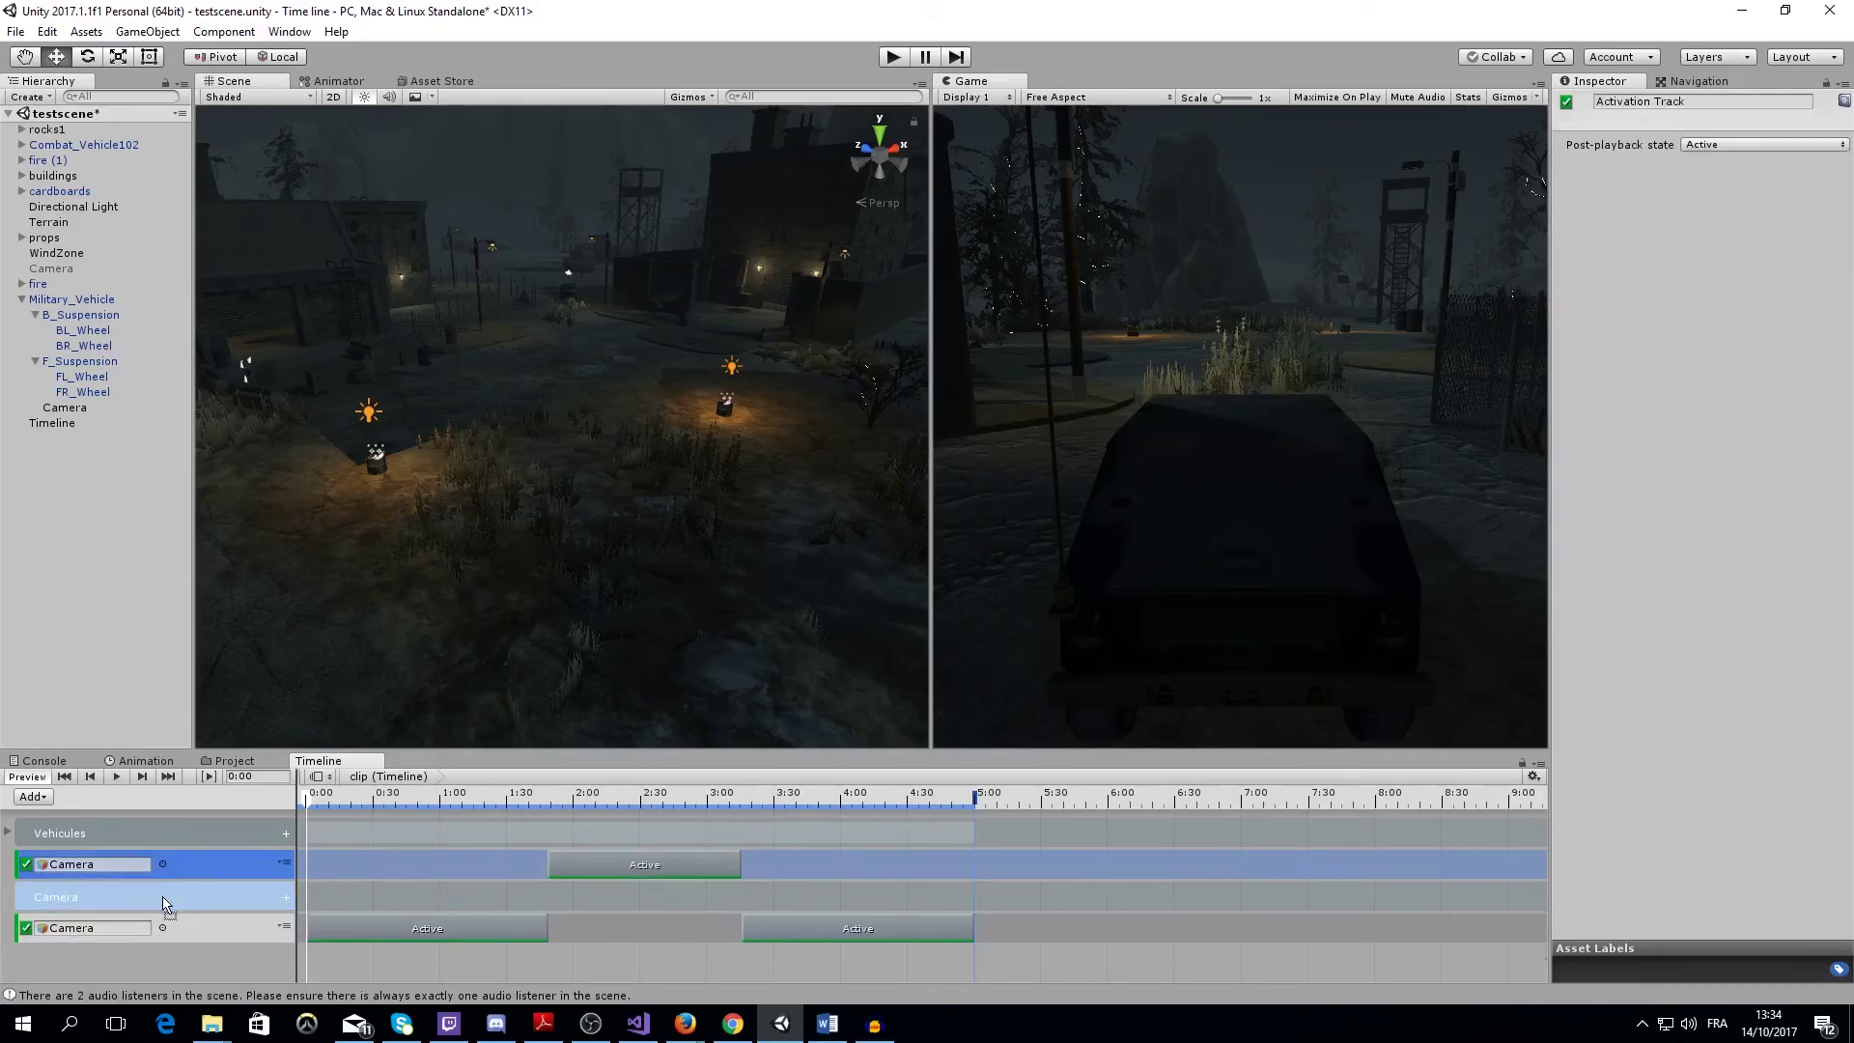
{"action": "left_click", "coordinate": [127, 927]}
{"action": "left_click_drag", "start_coordinate": [153, 919], "coordinate": [137, 855]}
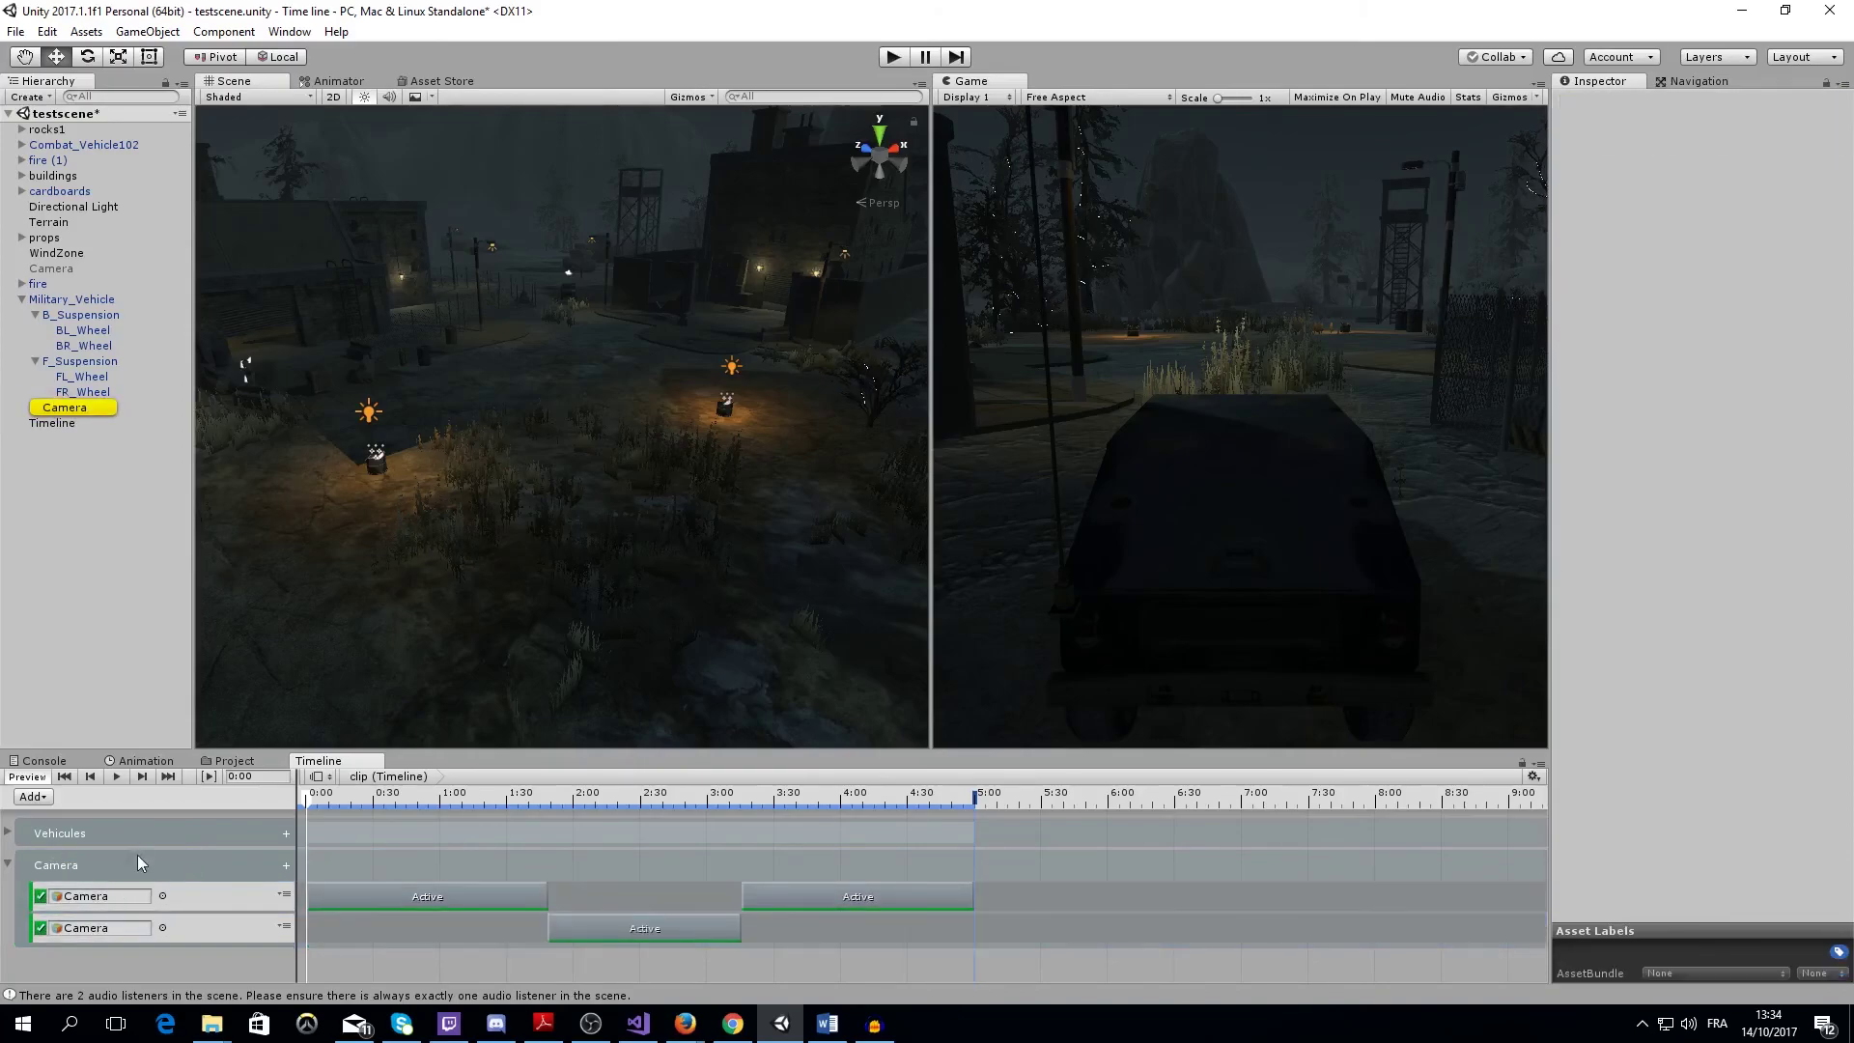
{"action": "left_click", "coordinate": [8, 865]}
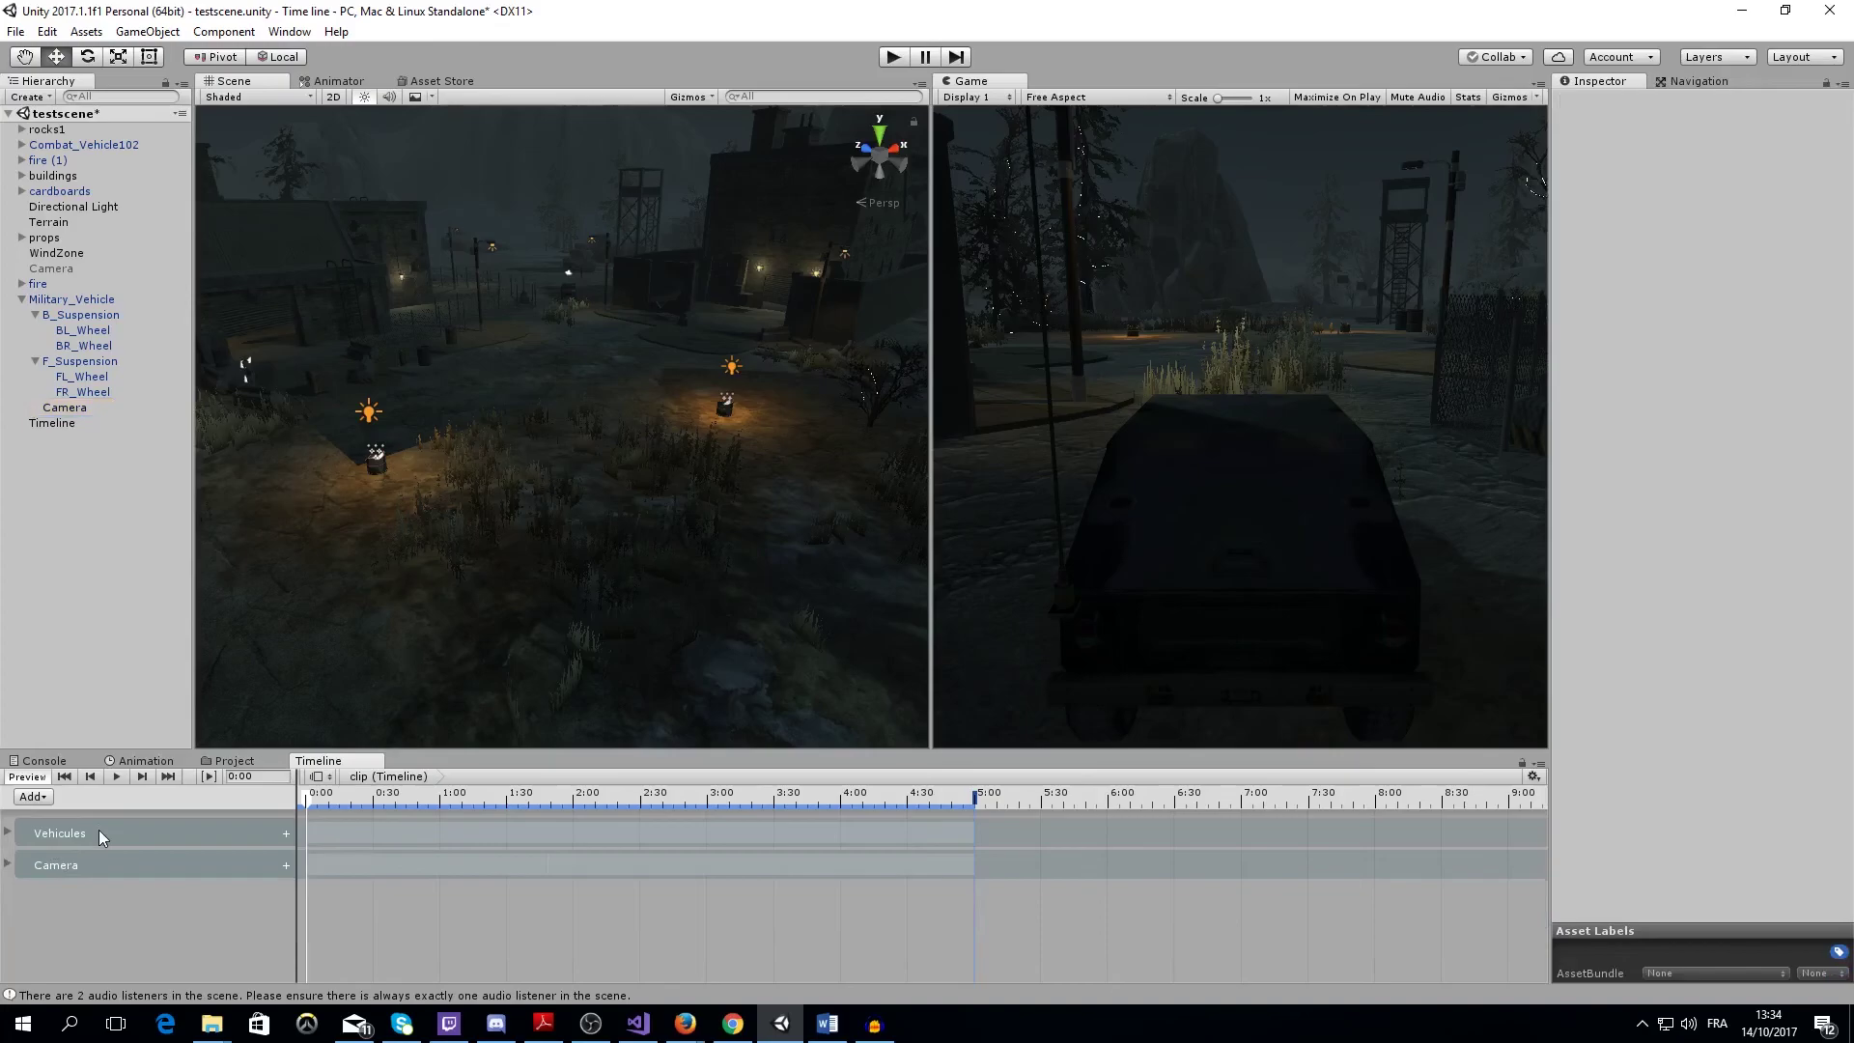